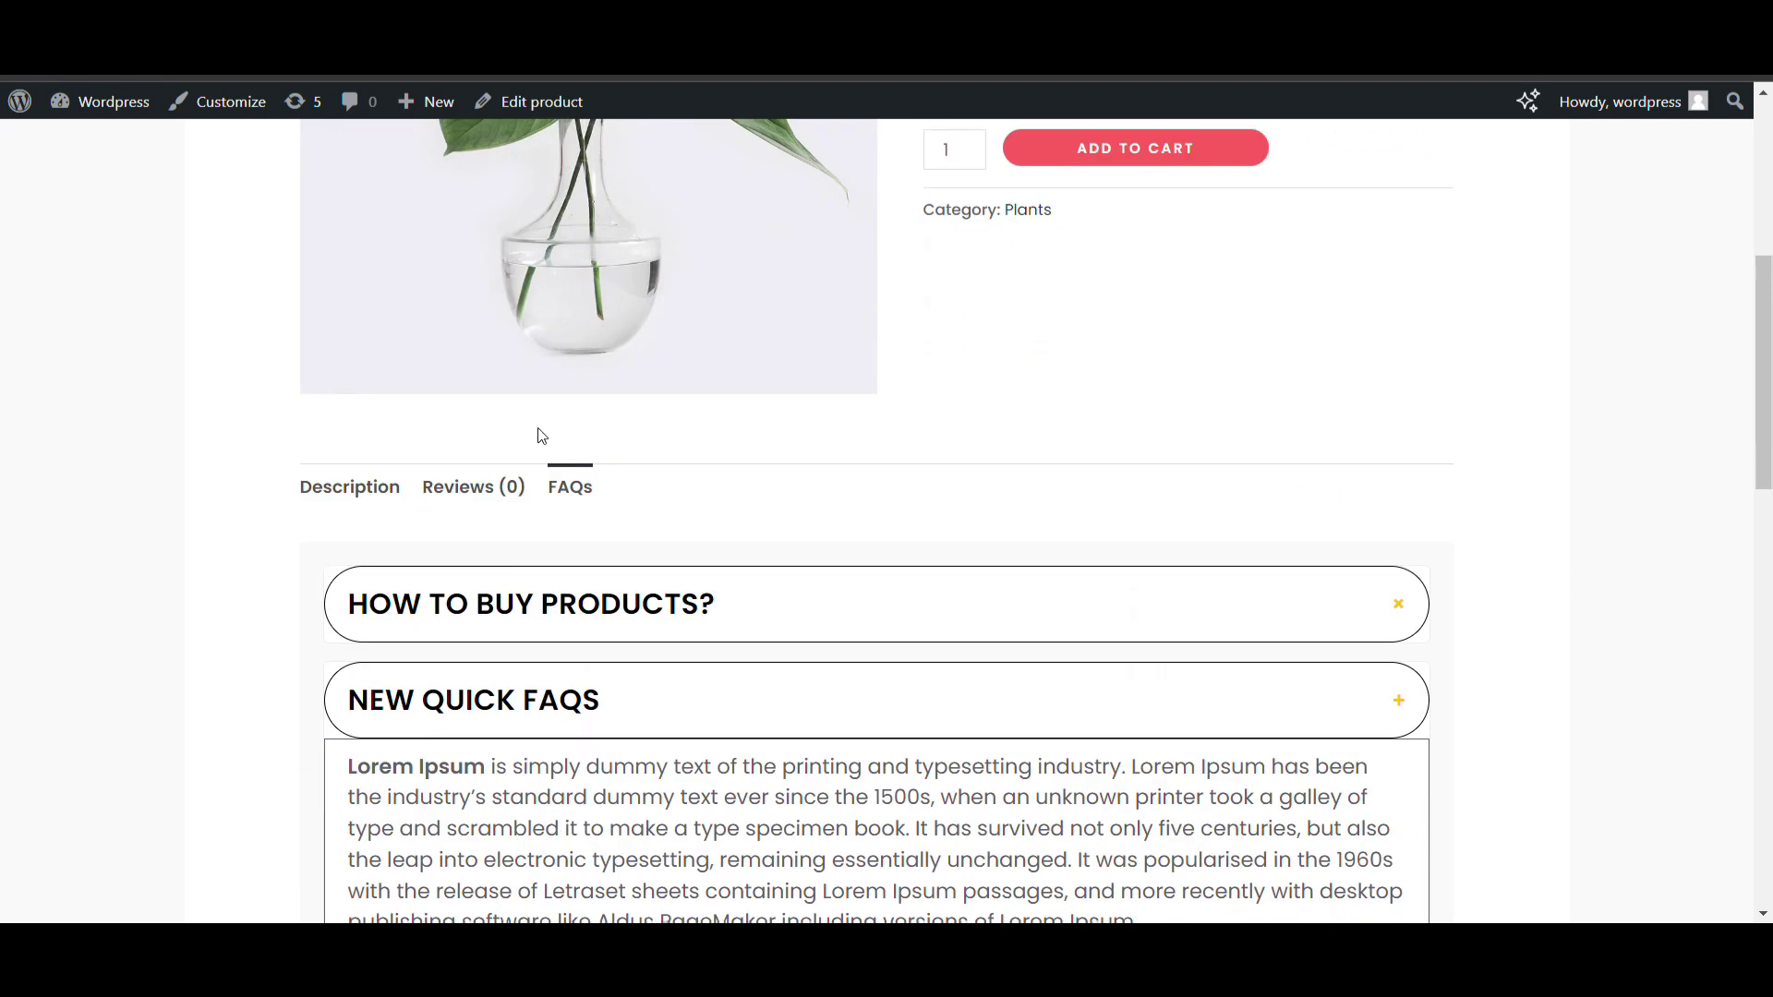
Step: Browse the Money Plant product's Description, Reviews and FAQs tabs
click(331, 489)
click(461, 490)
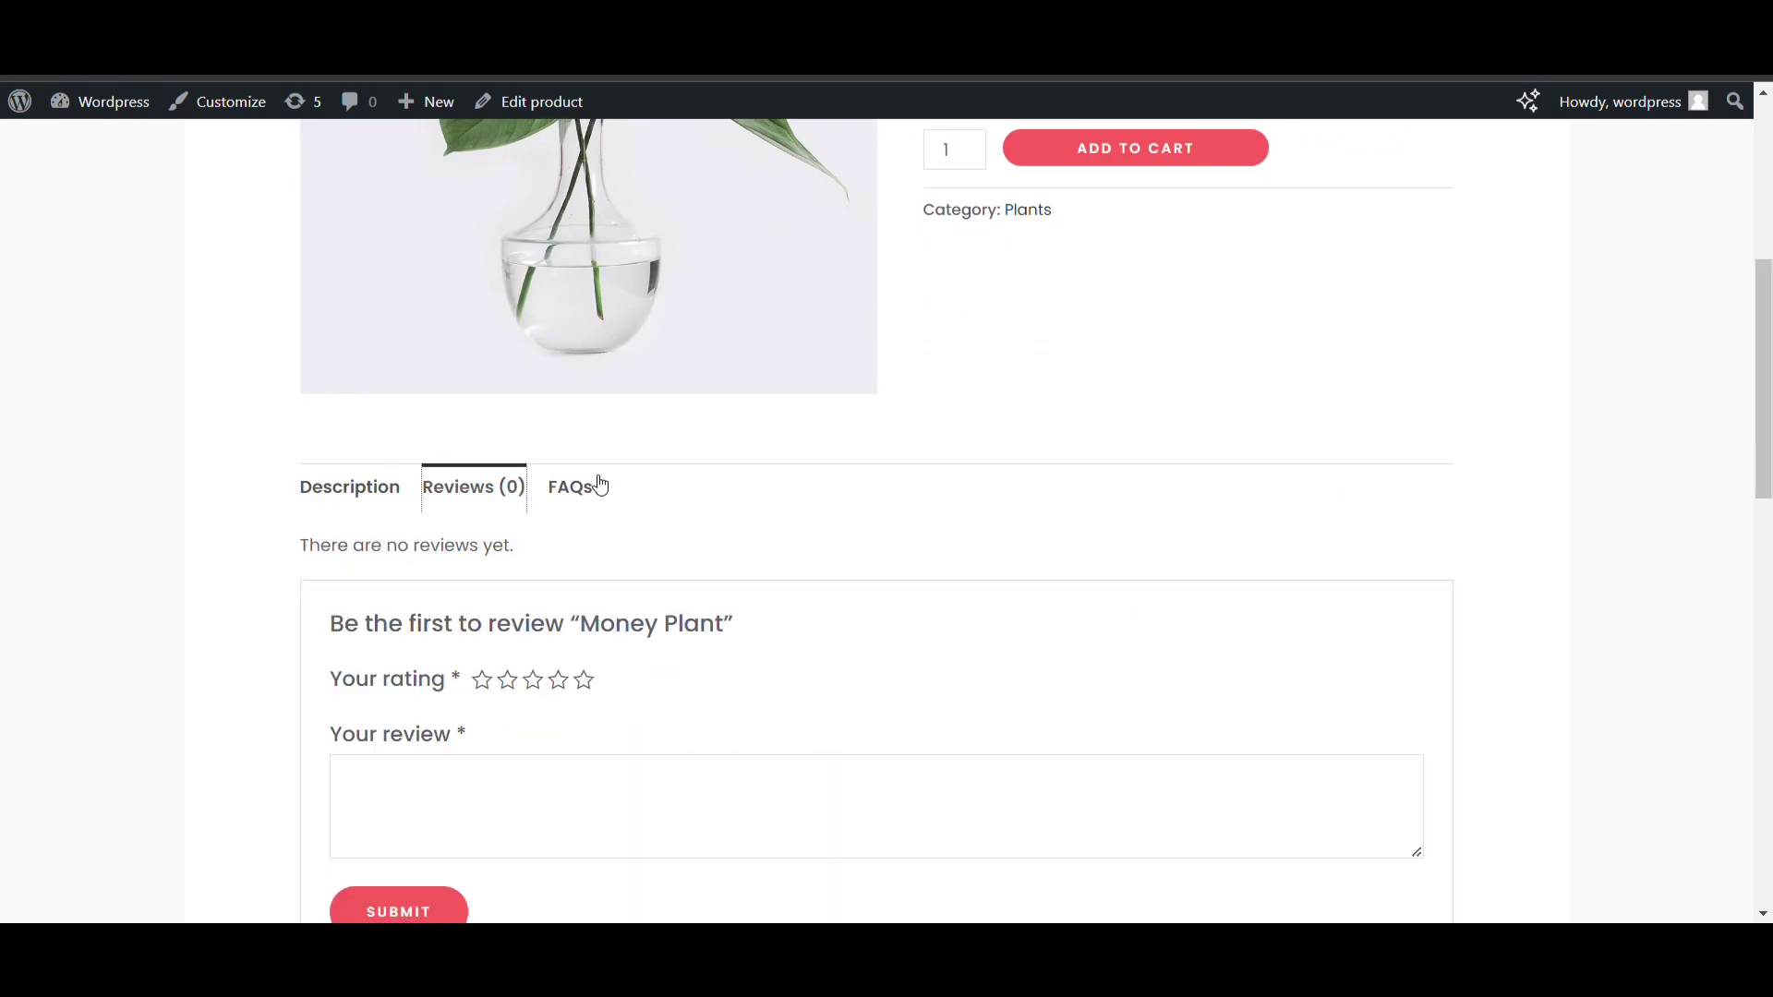
click(570, 487)
scroll(904, 392, down, 2)
Step: Expand and collapse the 'How to buy products?' and 'NEW QUICK FAQS' answers, leaving both closed
click(917, 432)
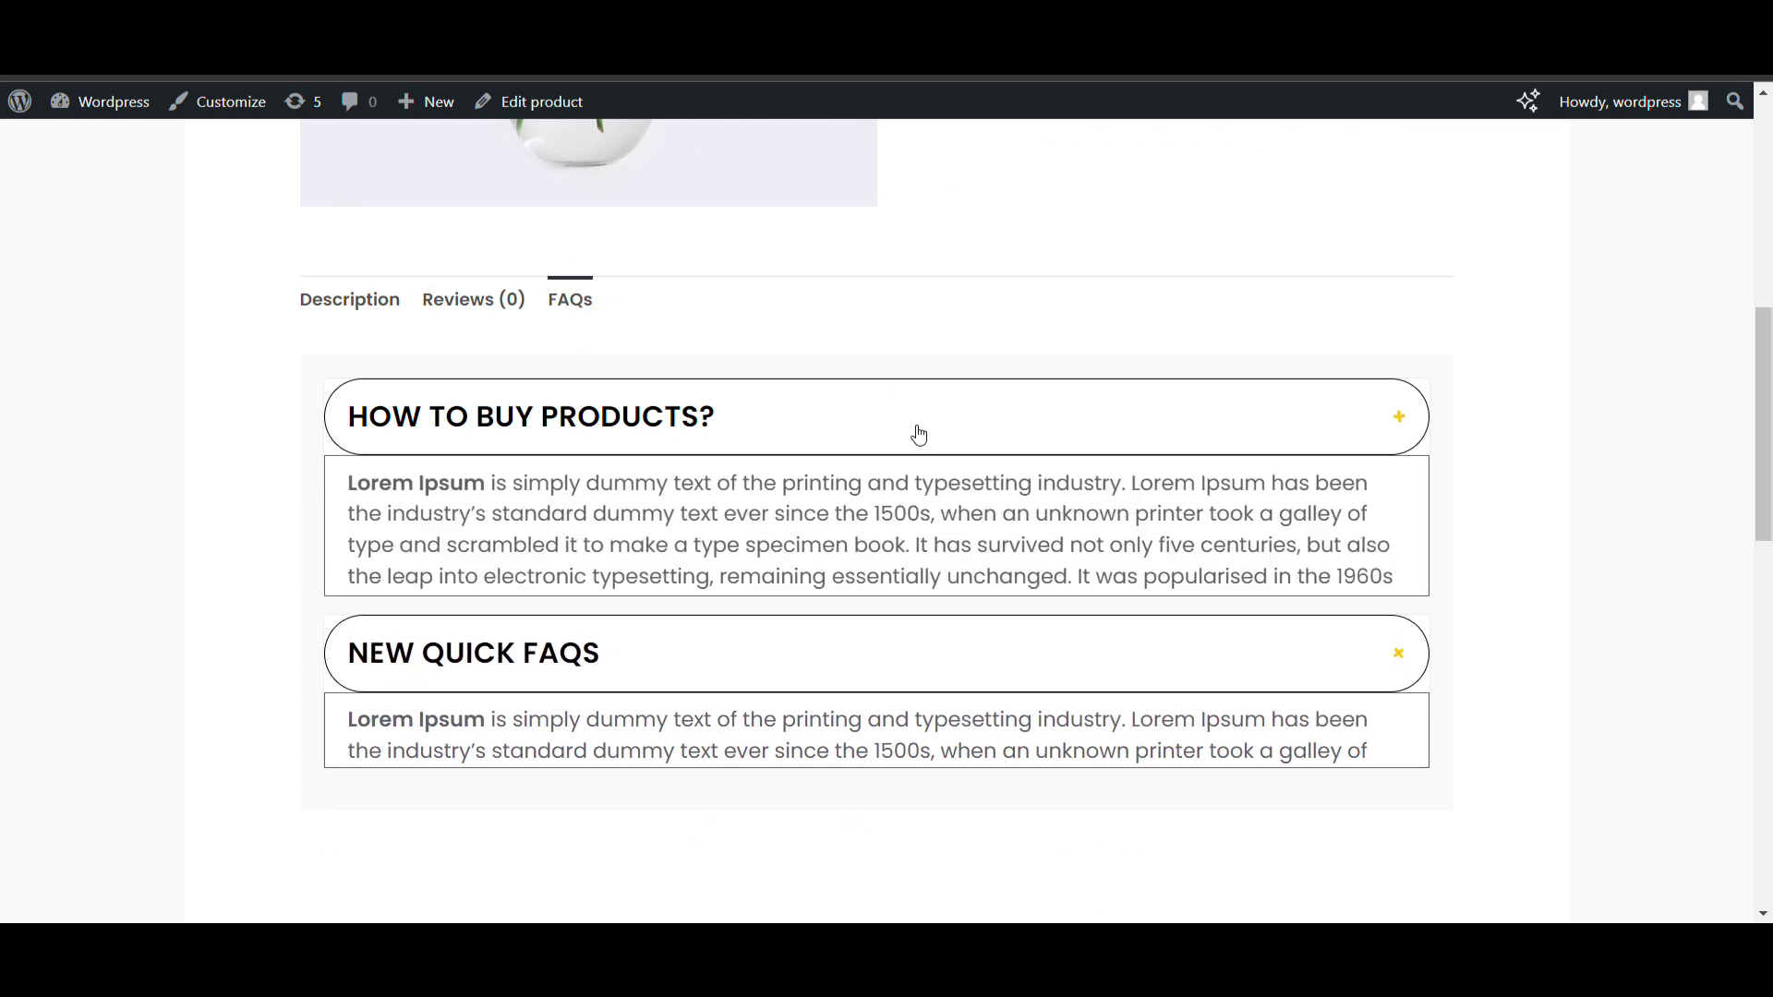
click(917, 434)
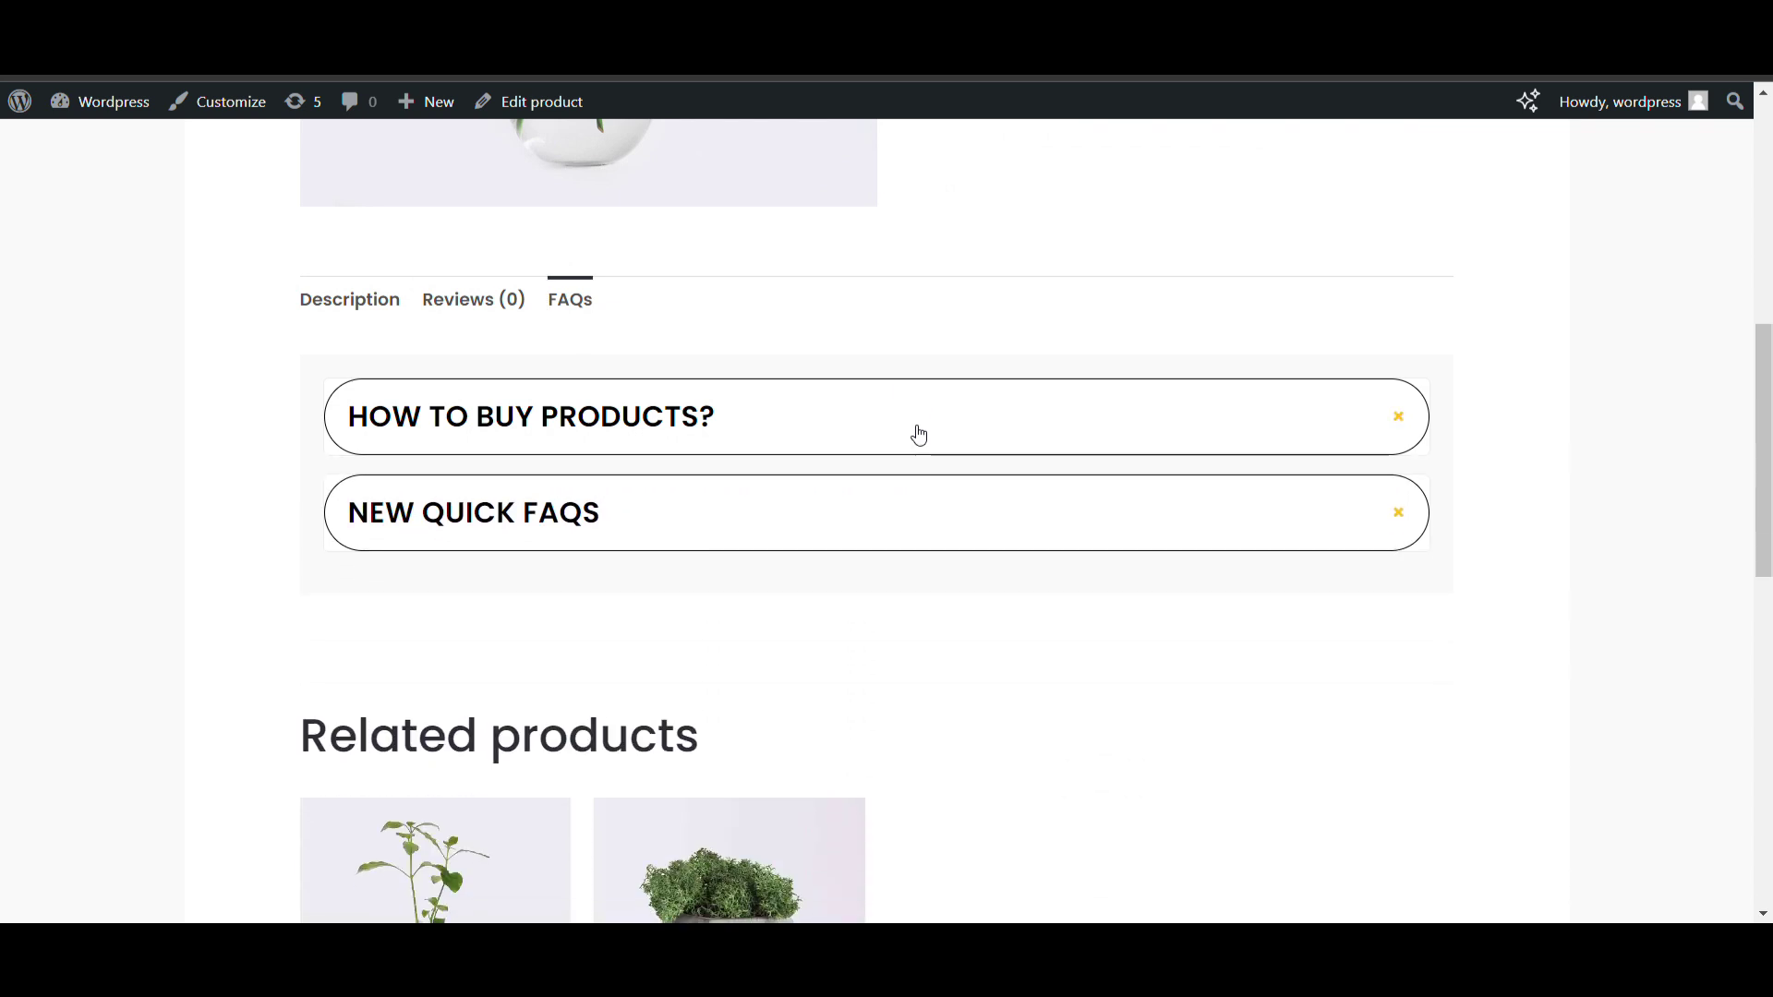
click(941, 509)
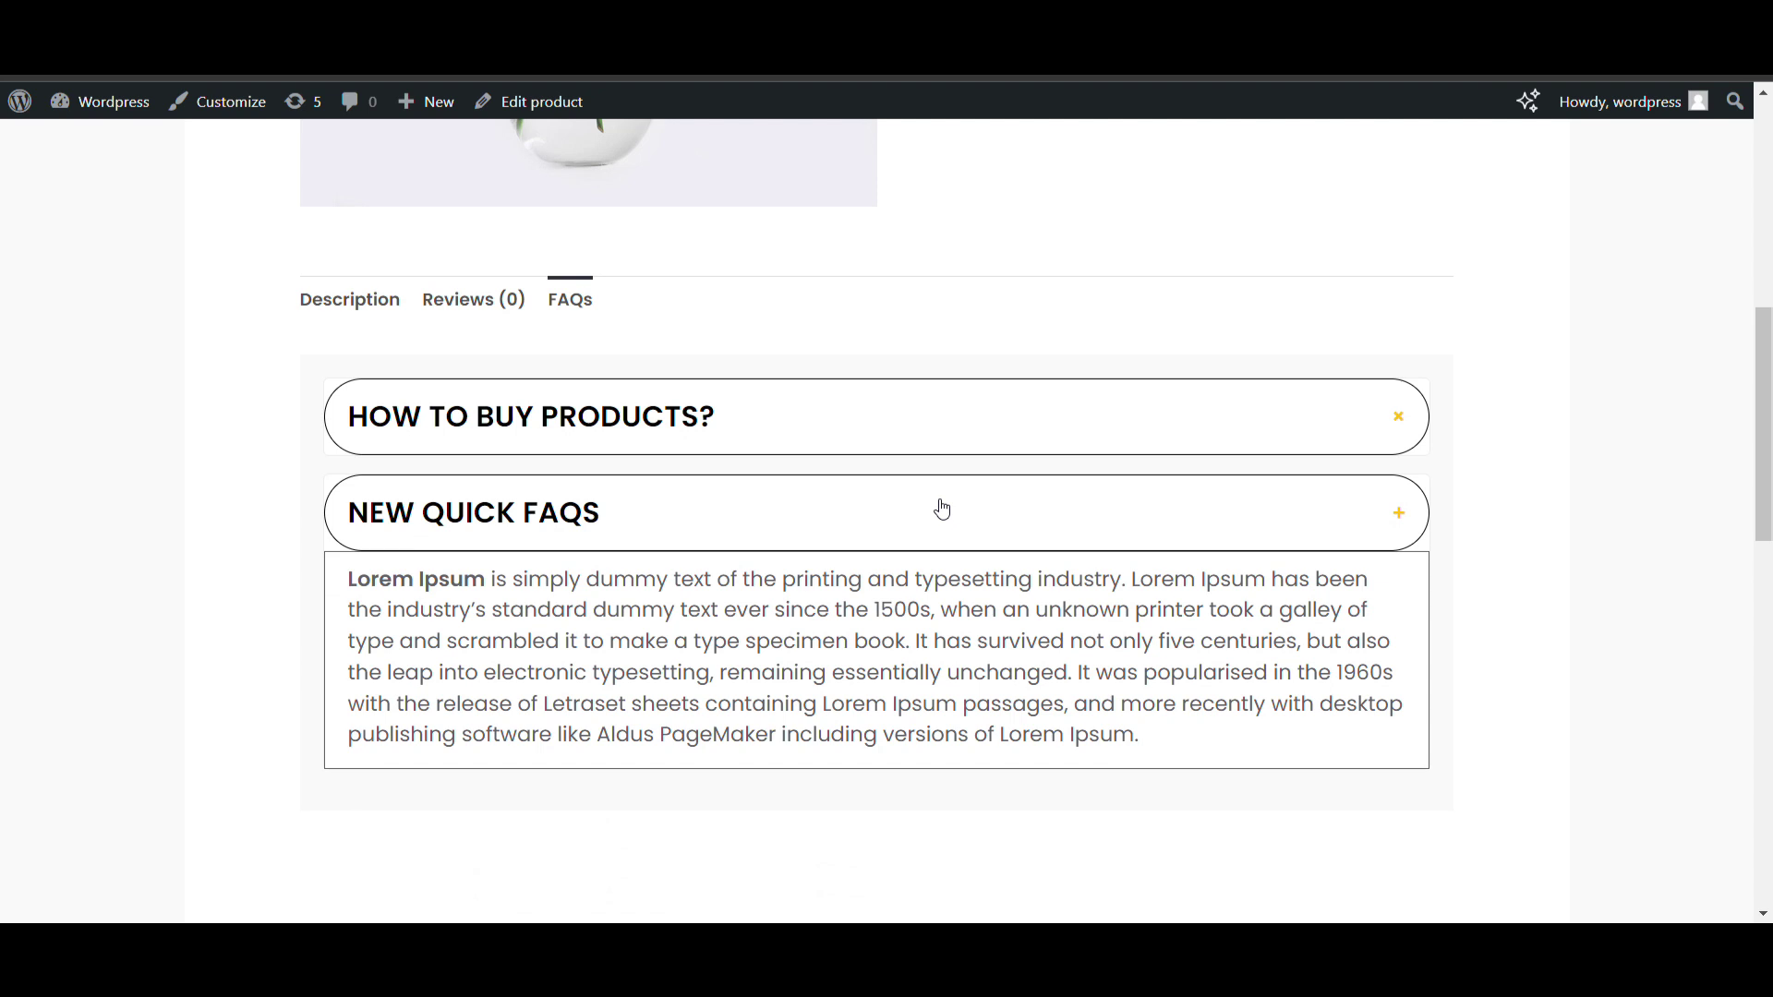
click(942, 509)
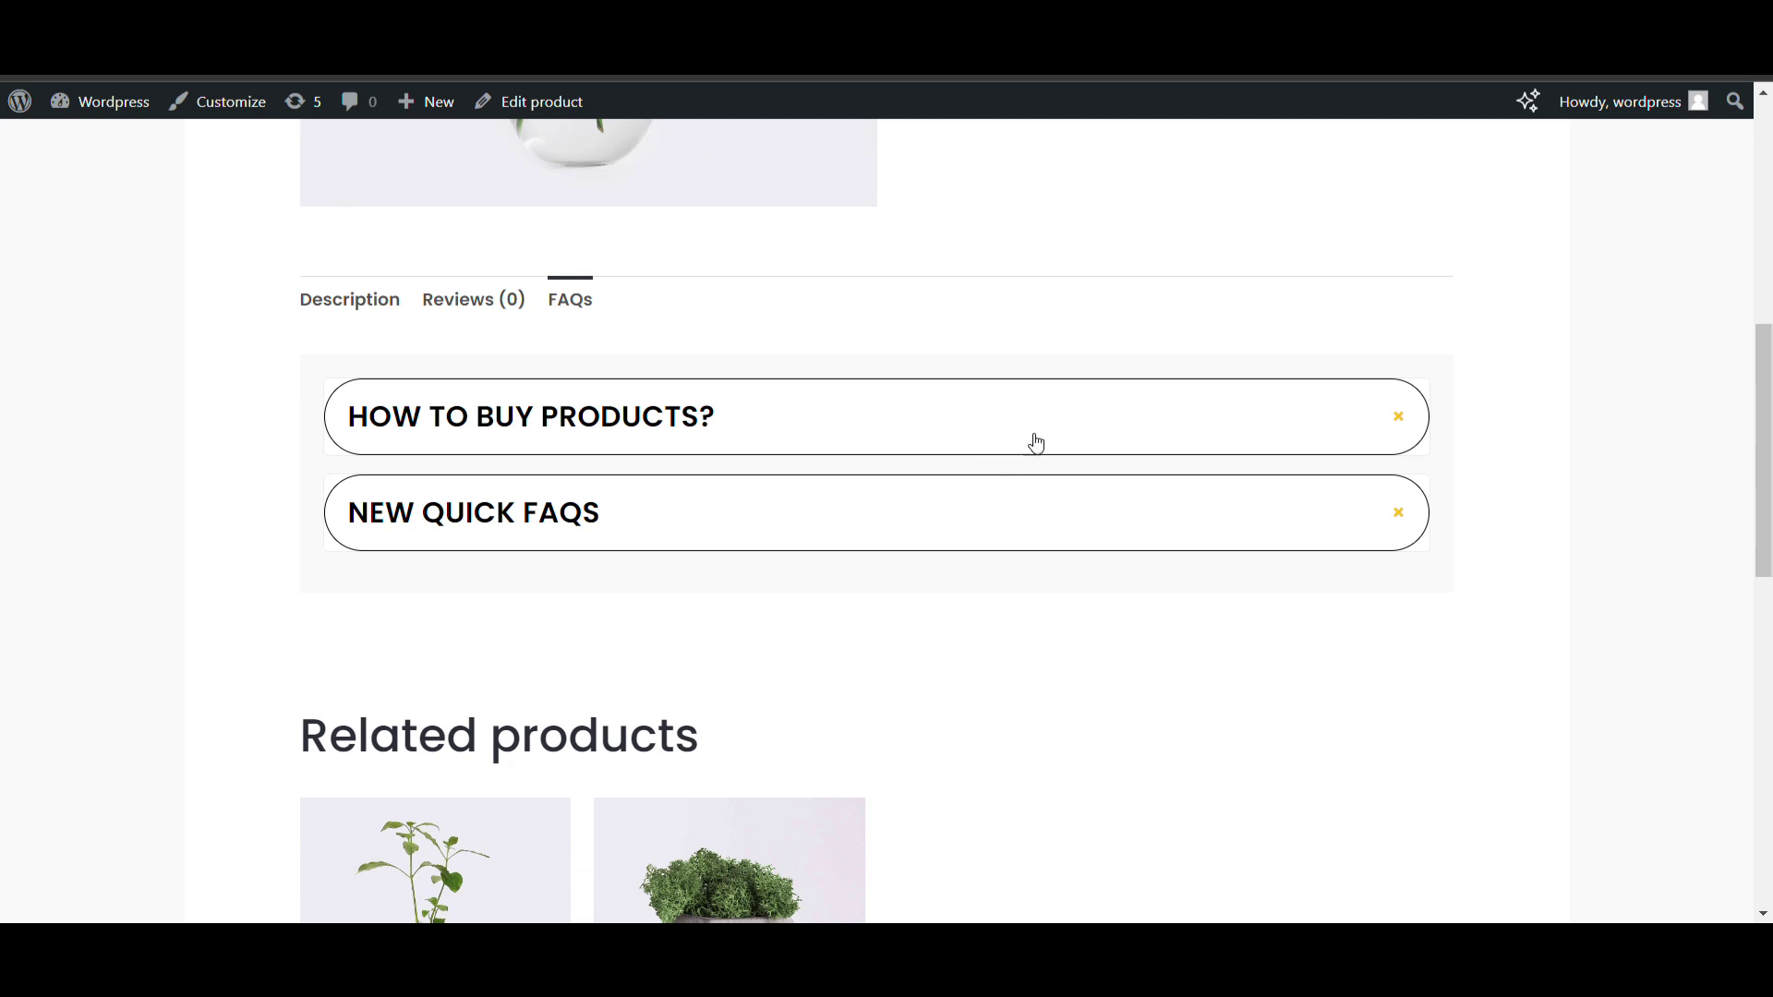
click(1065, 421)
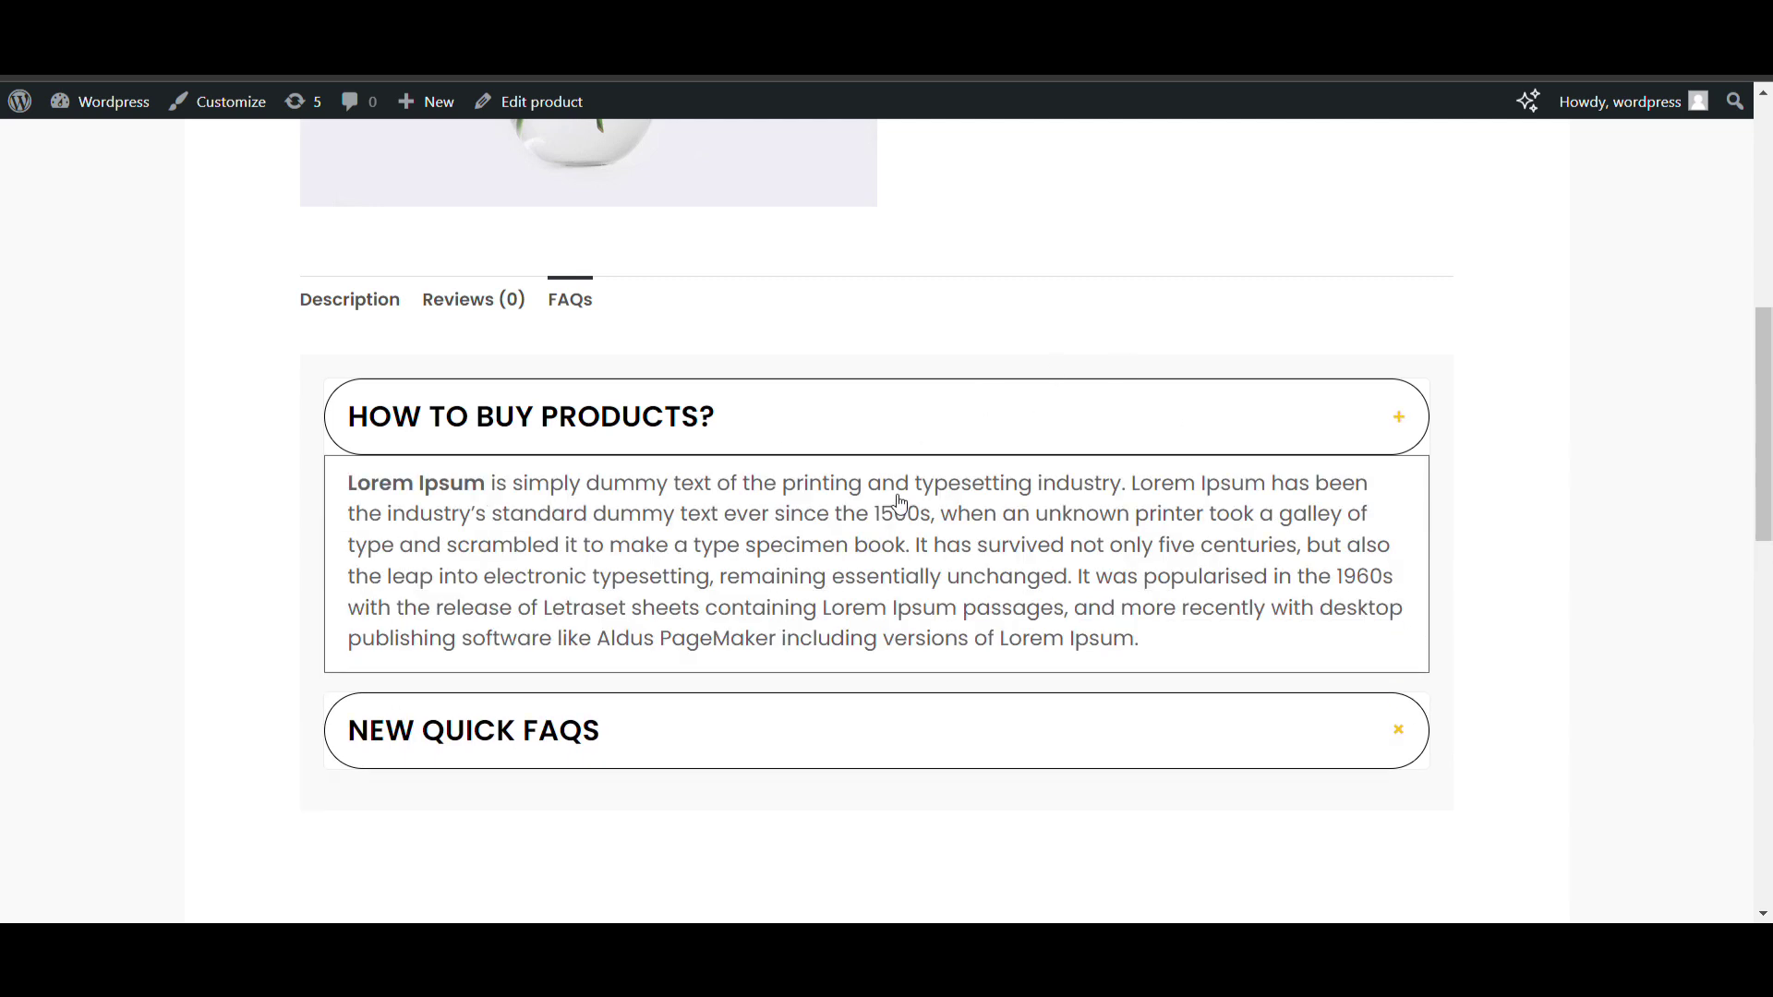
click(914, 448)
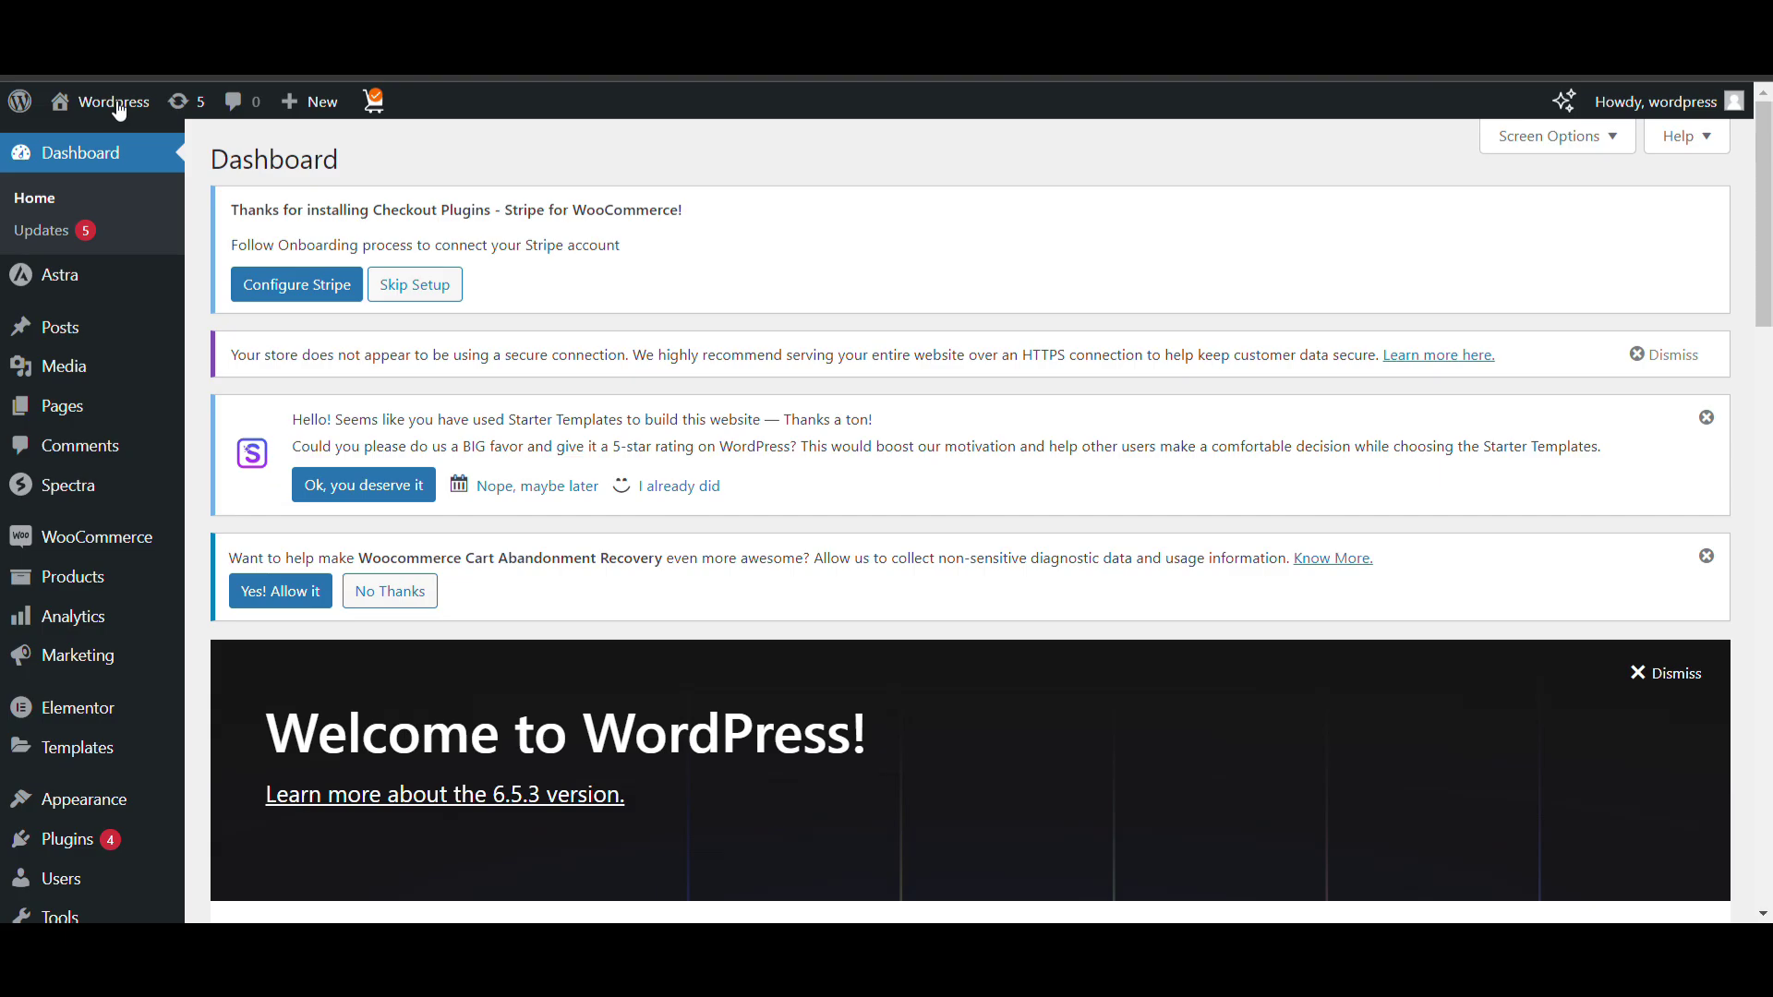
Step: Scroll the Dashboard and bring up the Plugins submenu in the sidebar
scroll(455, 443, down, 2)
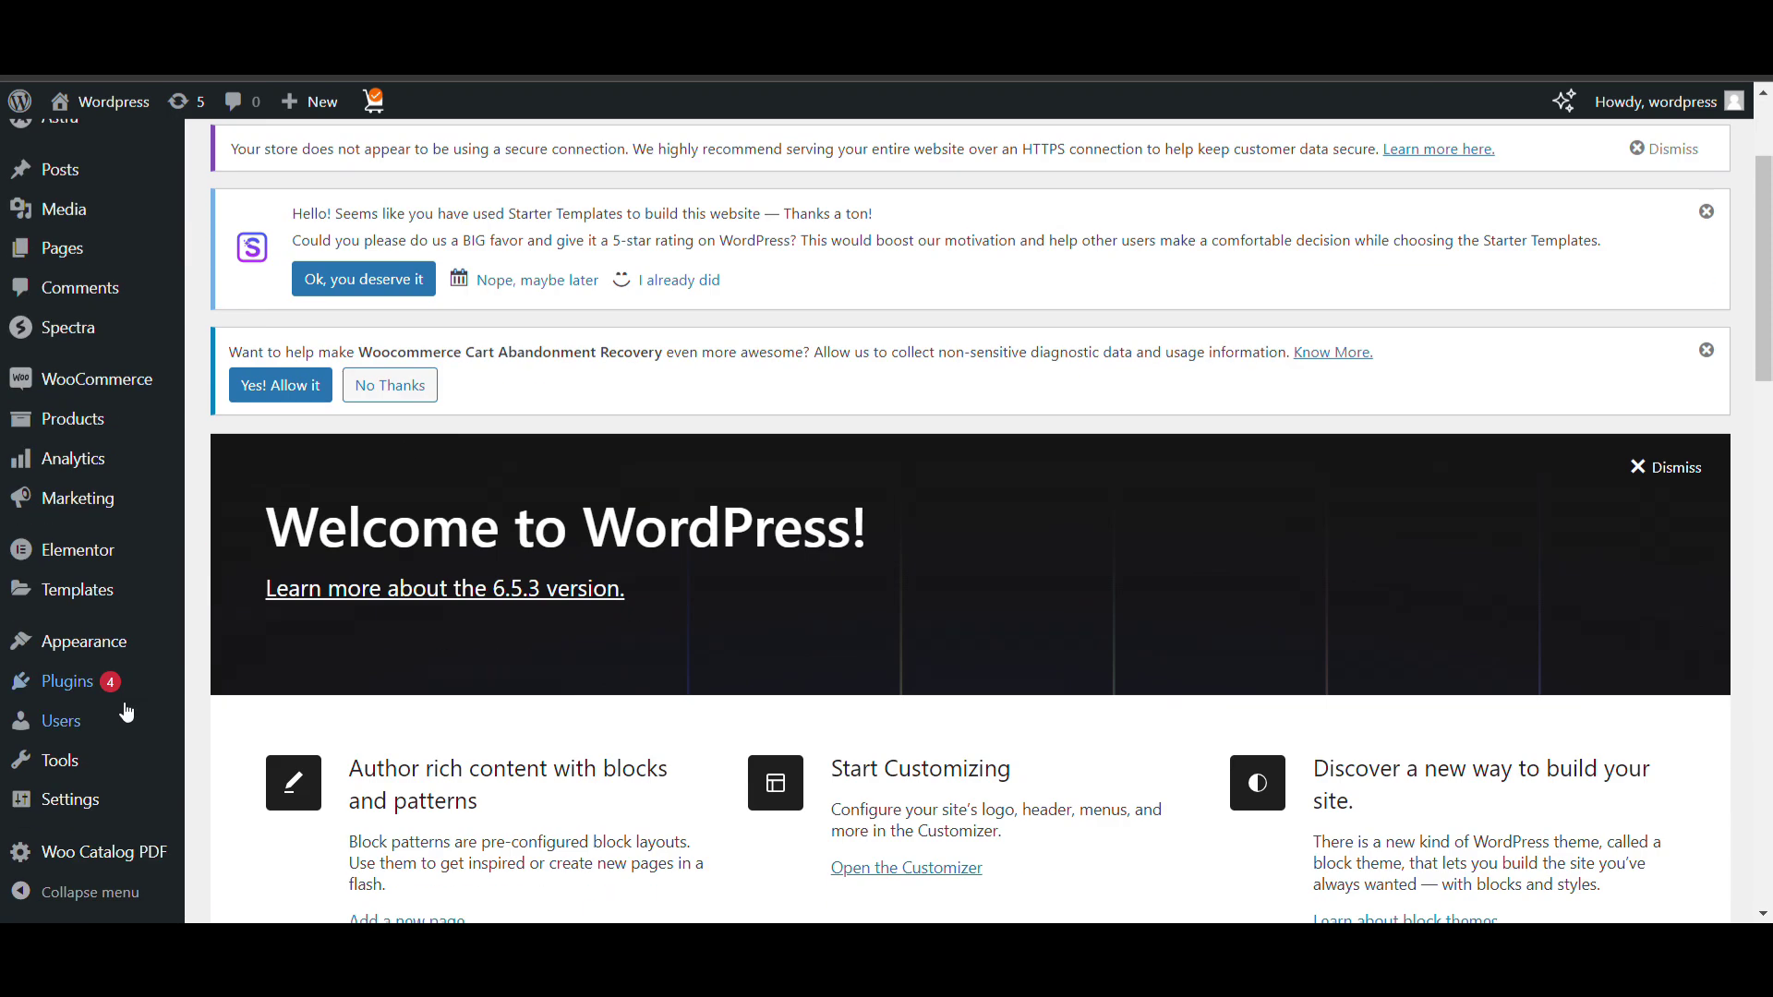
mouse_move(84, 671)
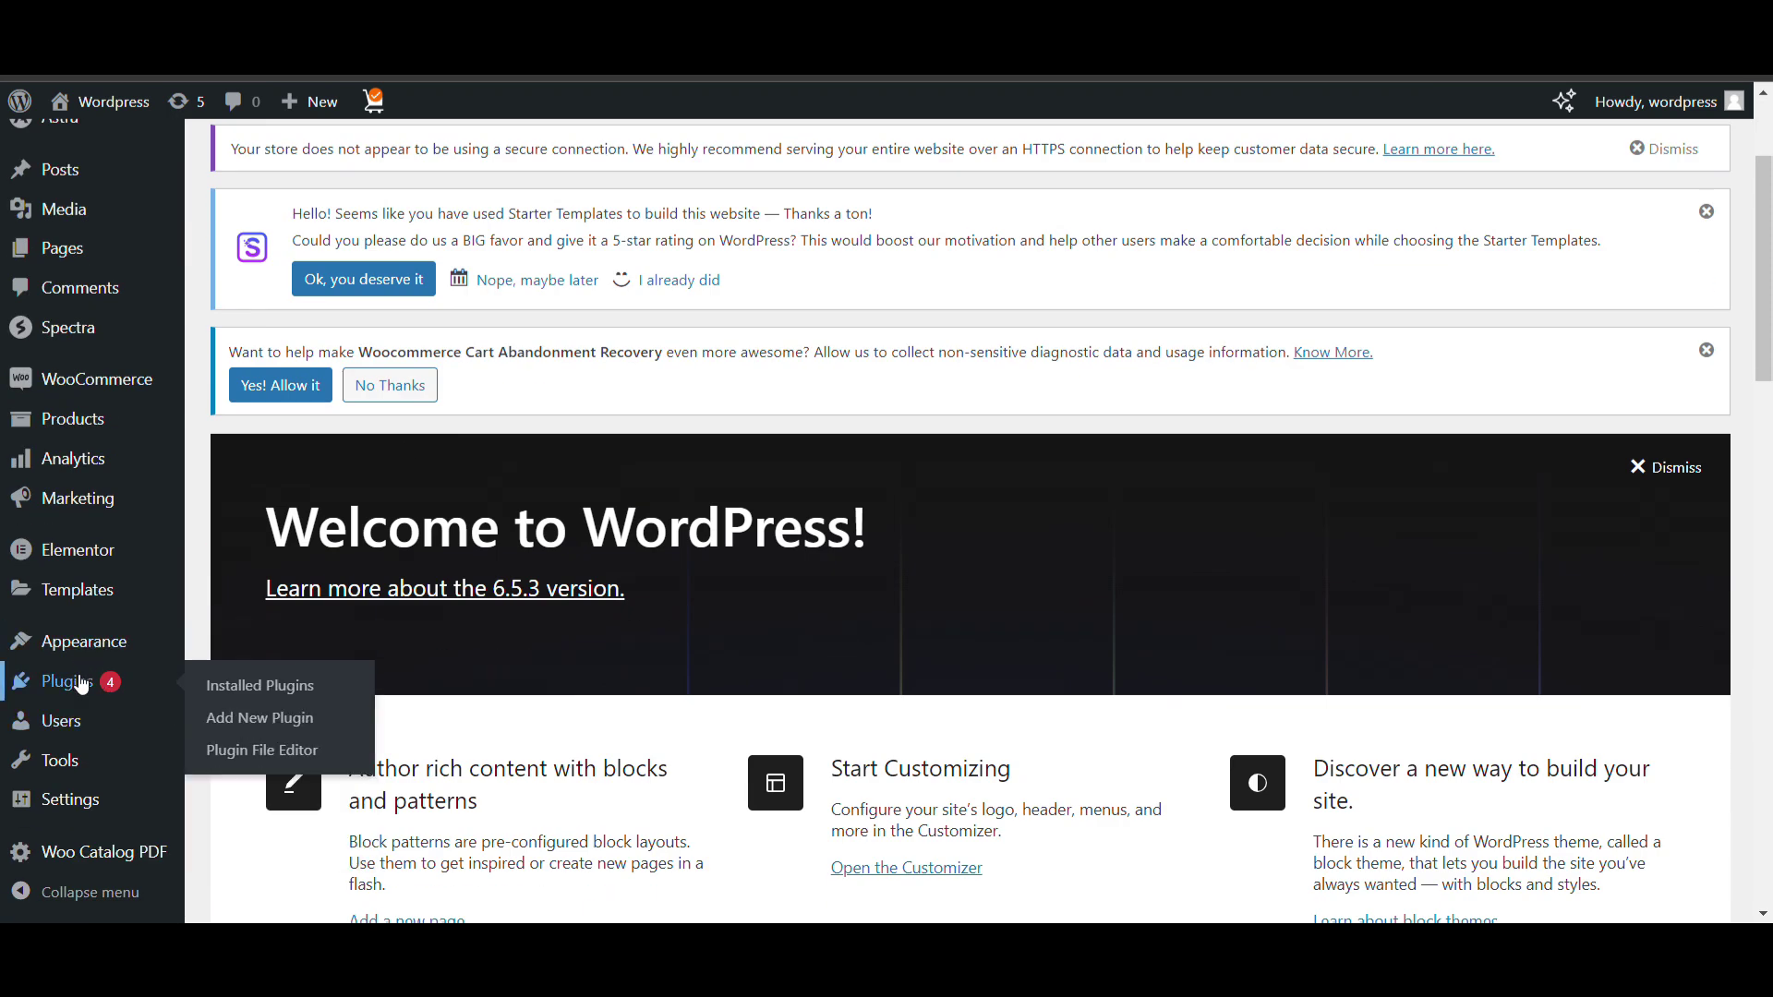
Step: Search Add New Plugin for the XPlainer FAQ plugin, then install and activate it
click(297, 723)
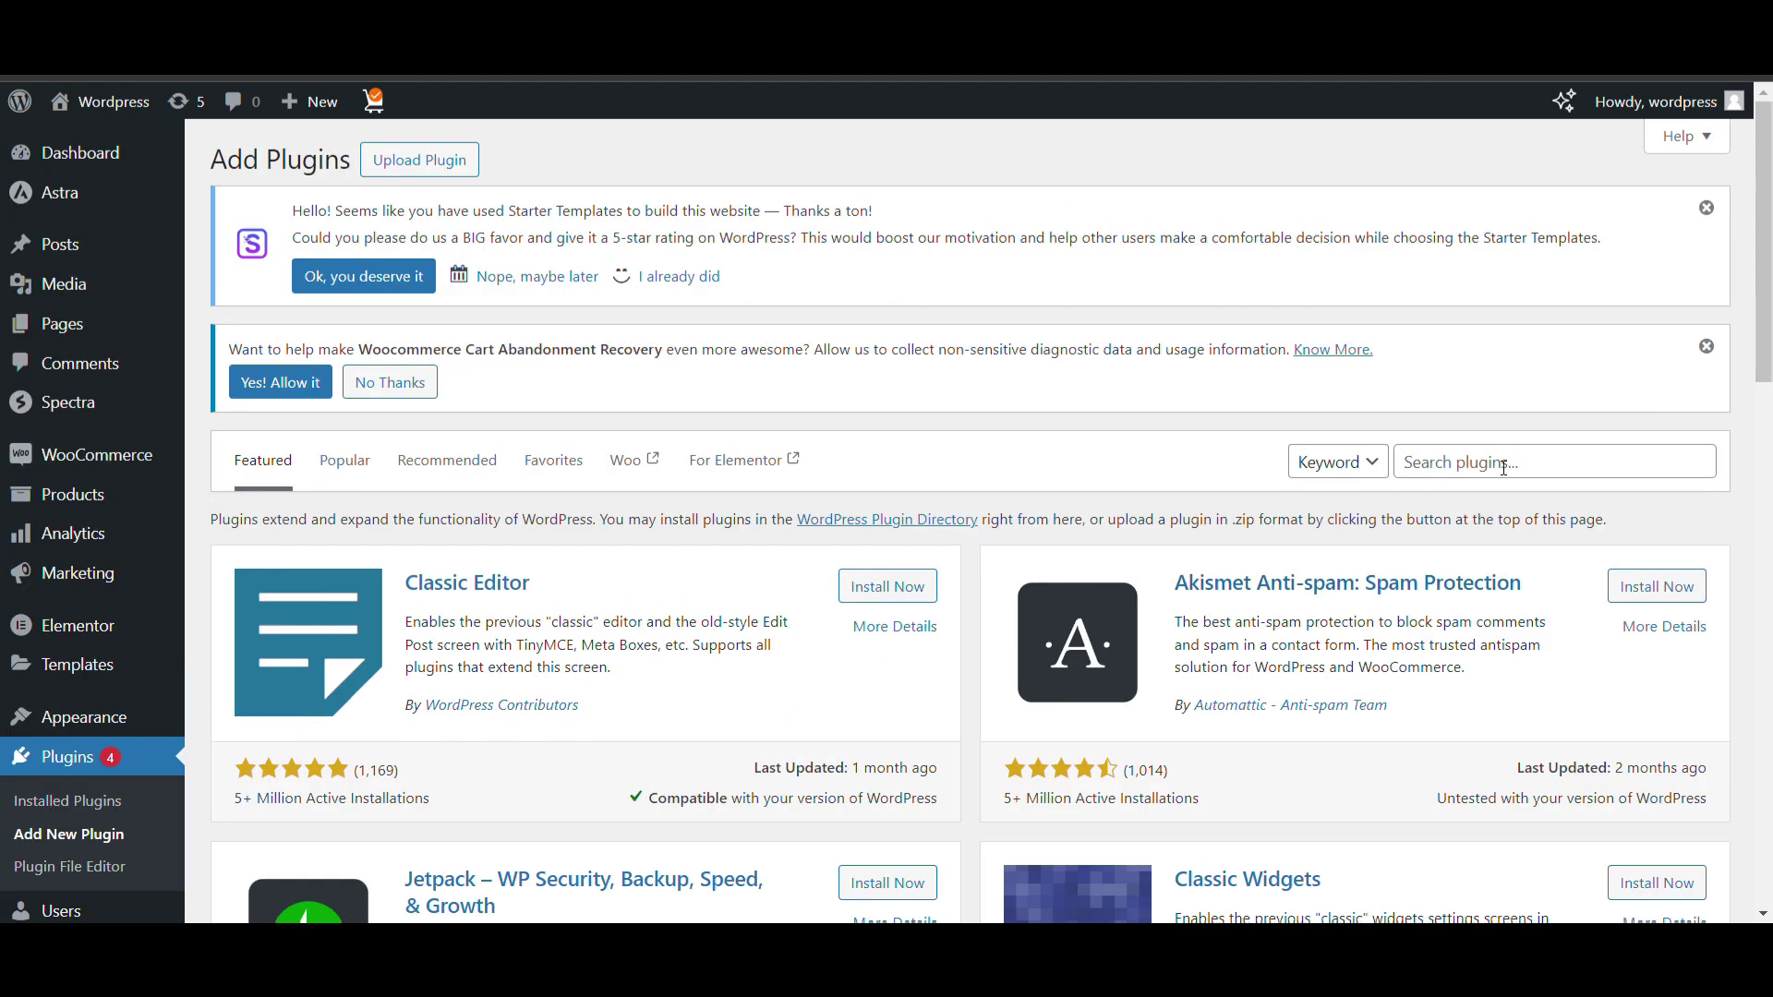
click(1504, 468)
key(ctrl+v)
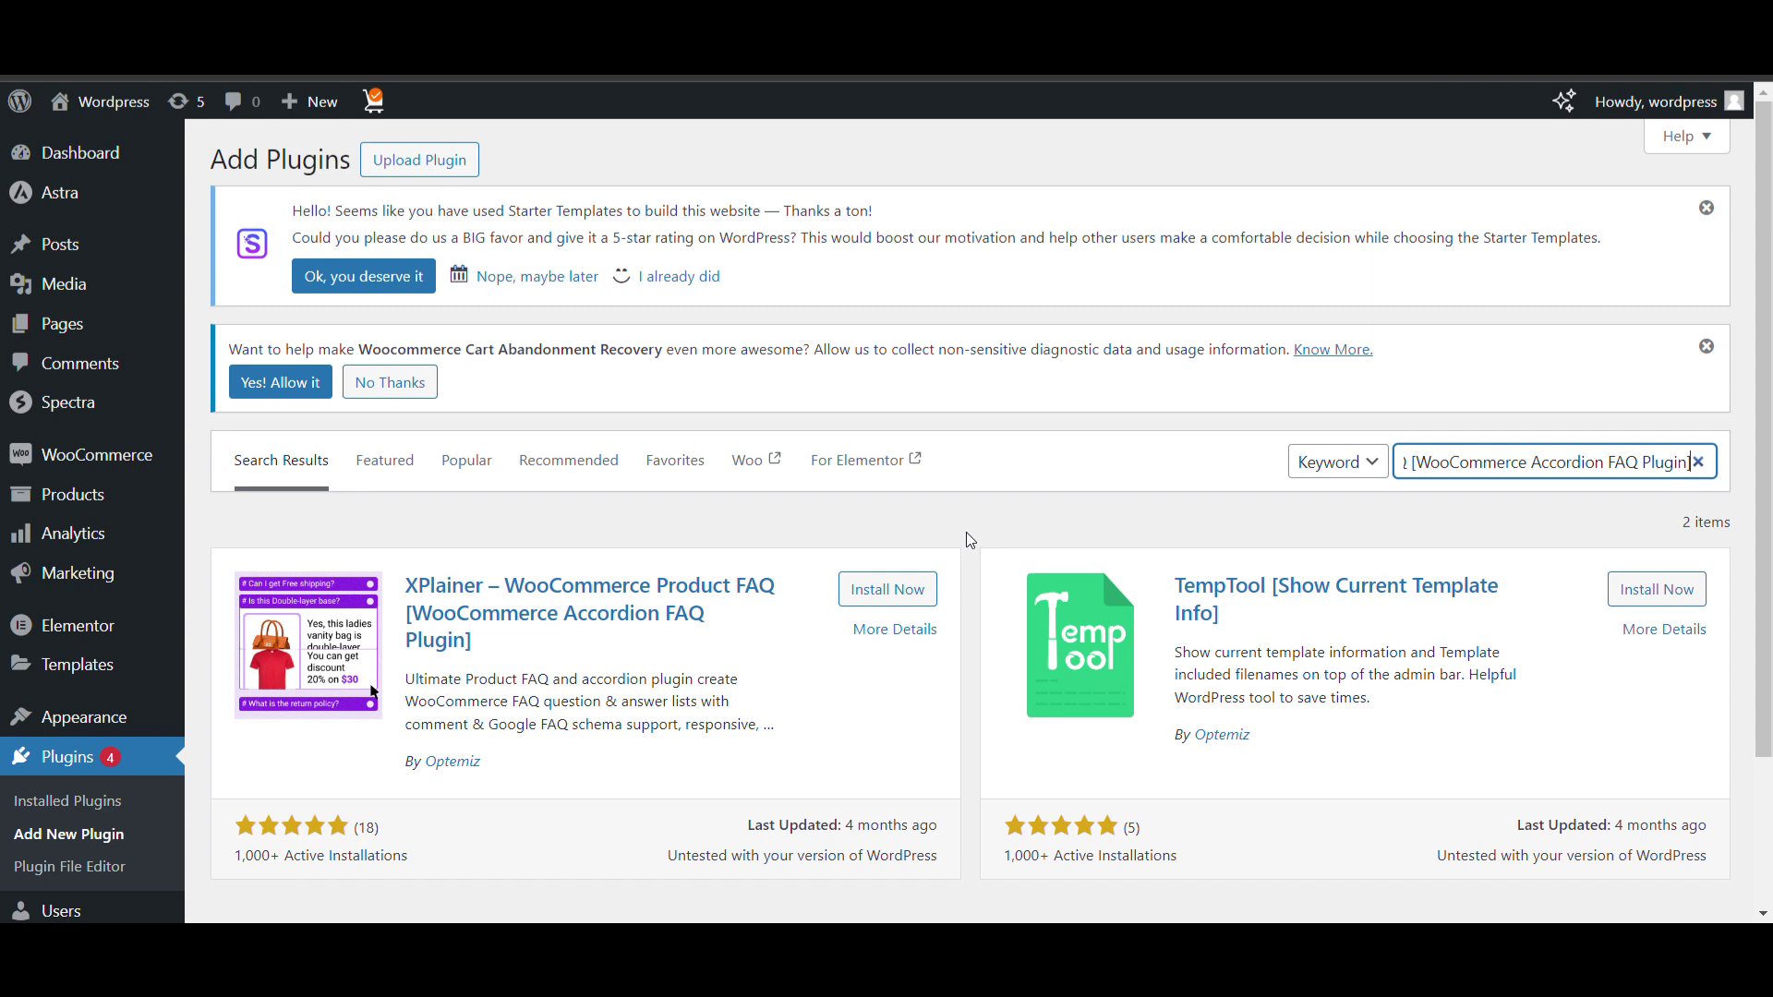
click(911, 590)
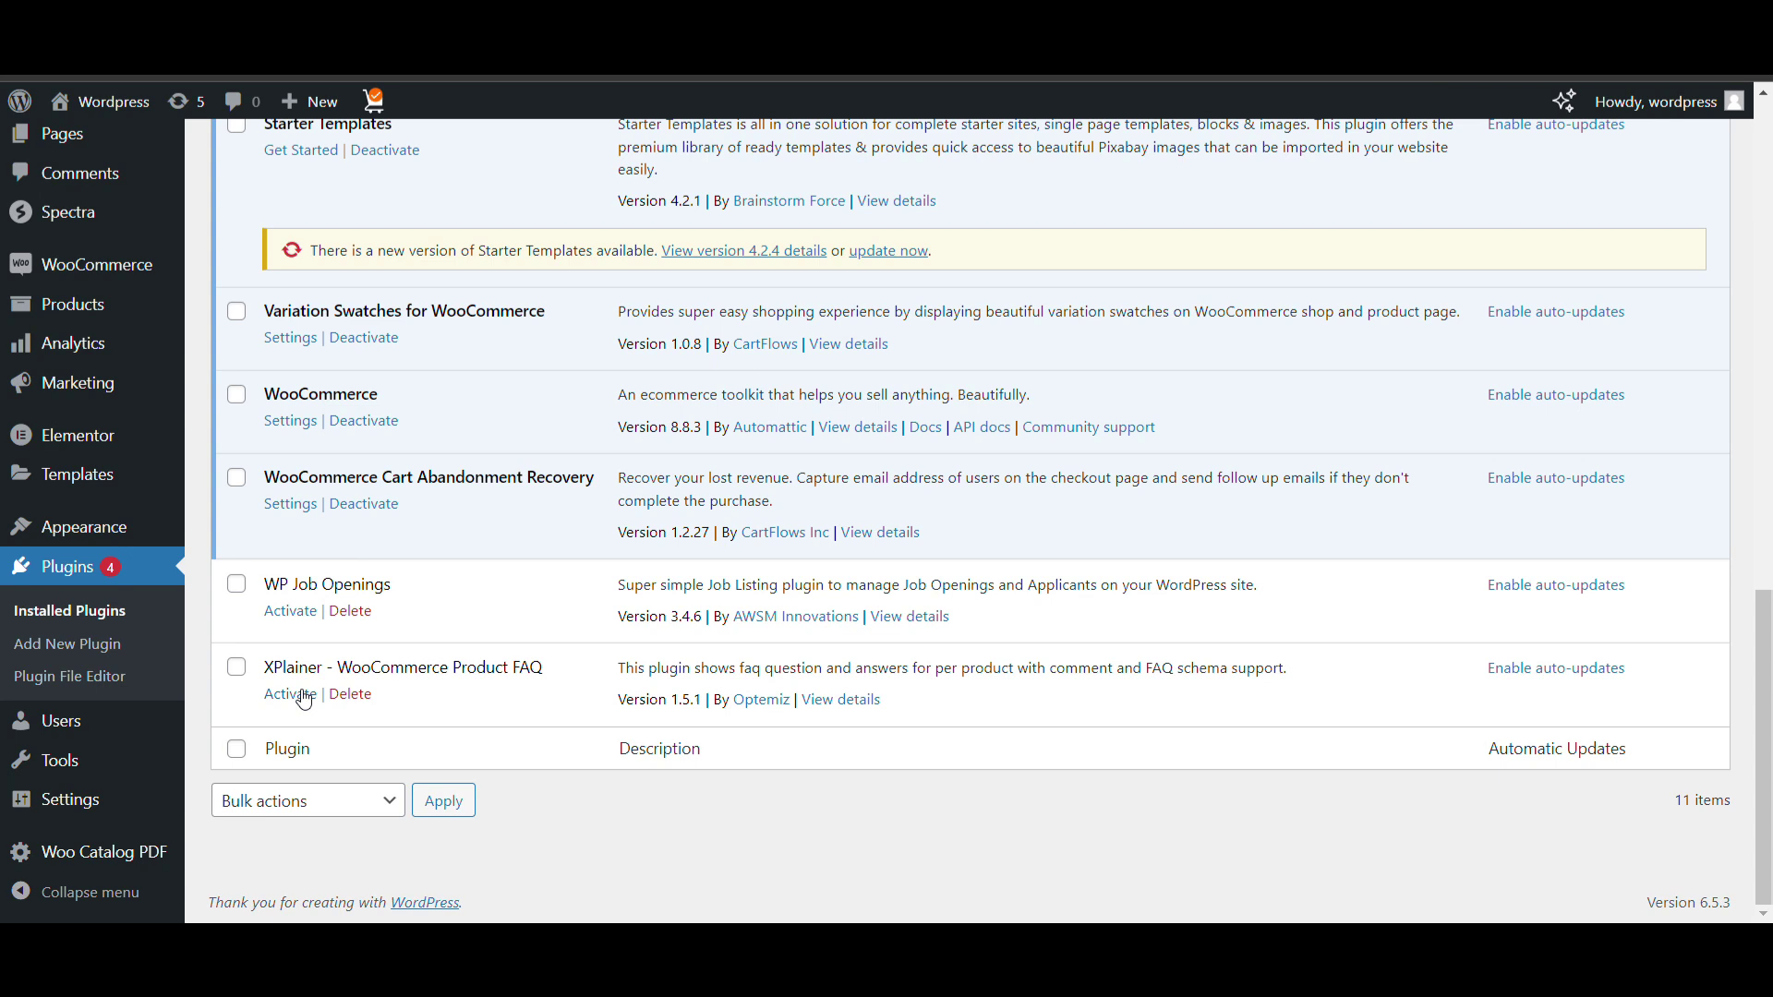
click(290, 695)
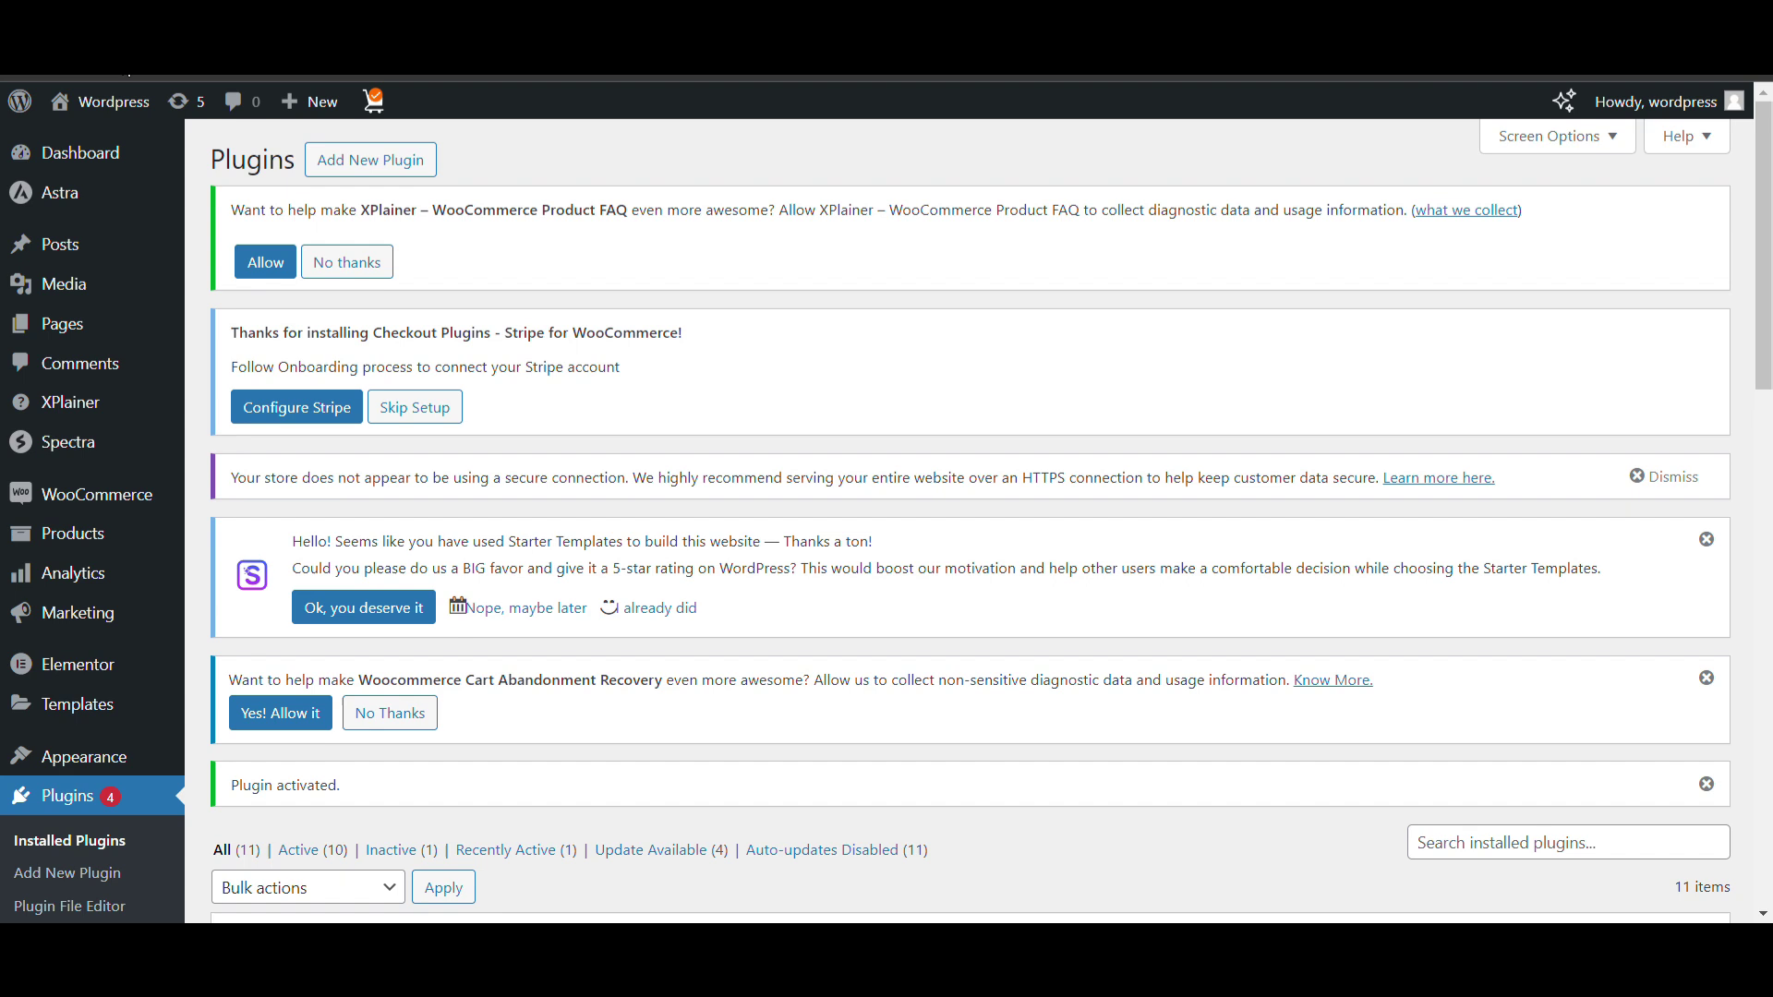
Step: Scroll through the plugin list and bring up the XPlainer sidebar menu
scroll(92, 416, down, 10)
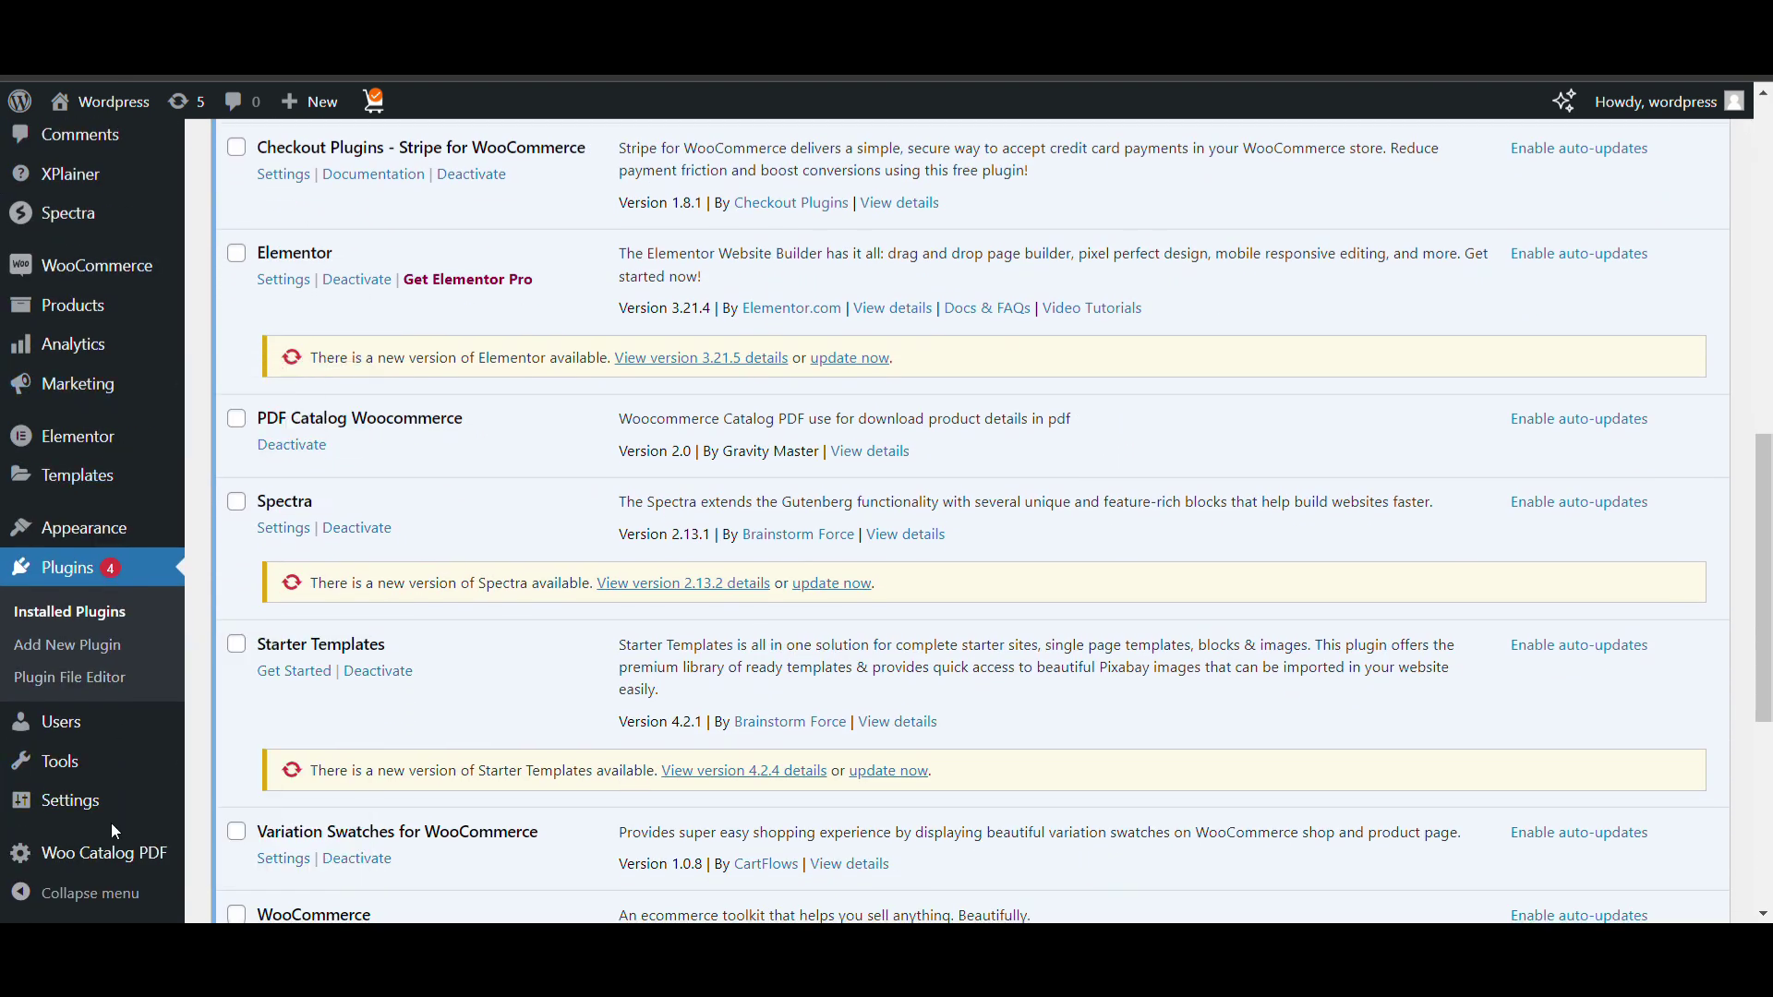
scroll(277, 725, up, 2)
scroll(609, 620, down, 3)
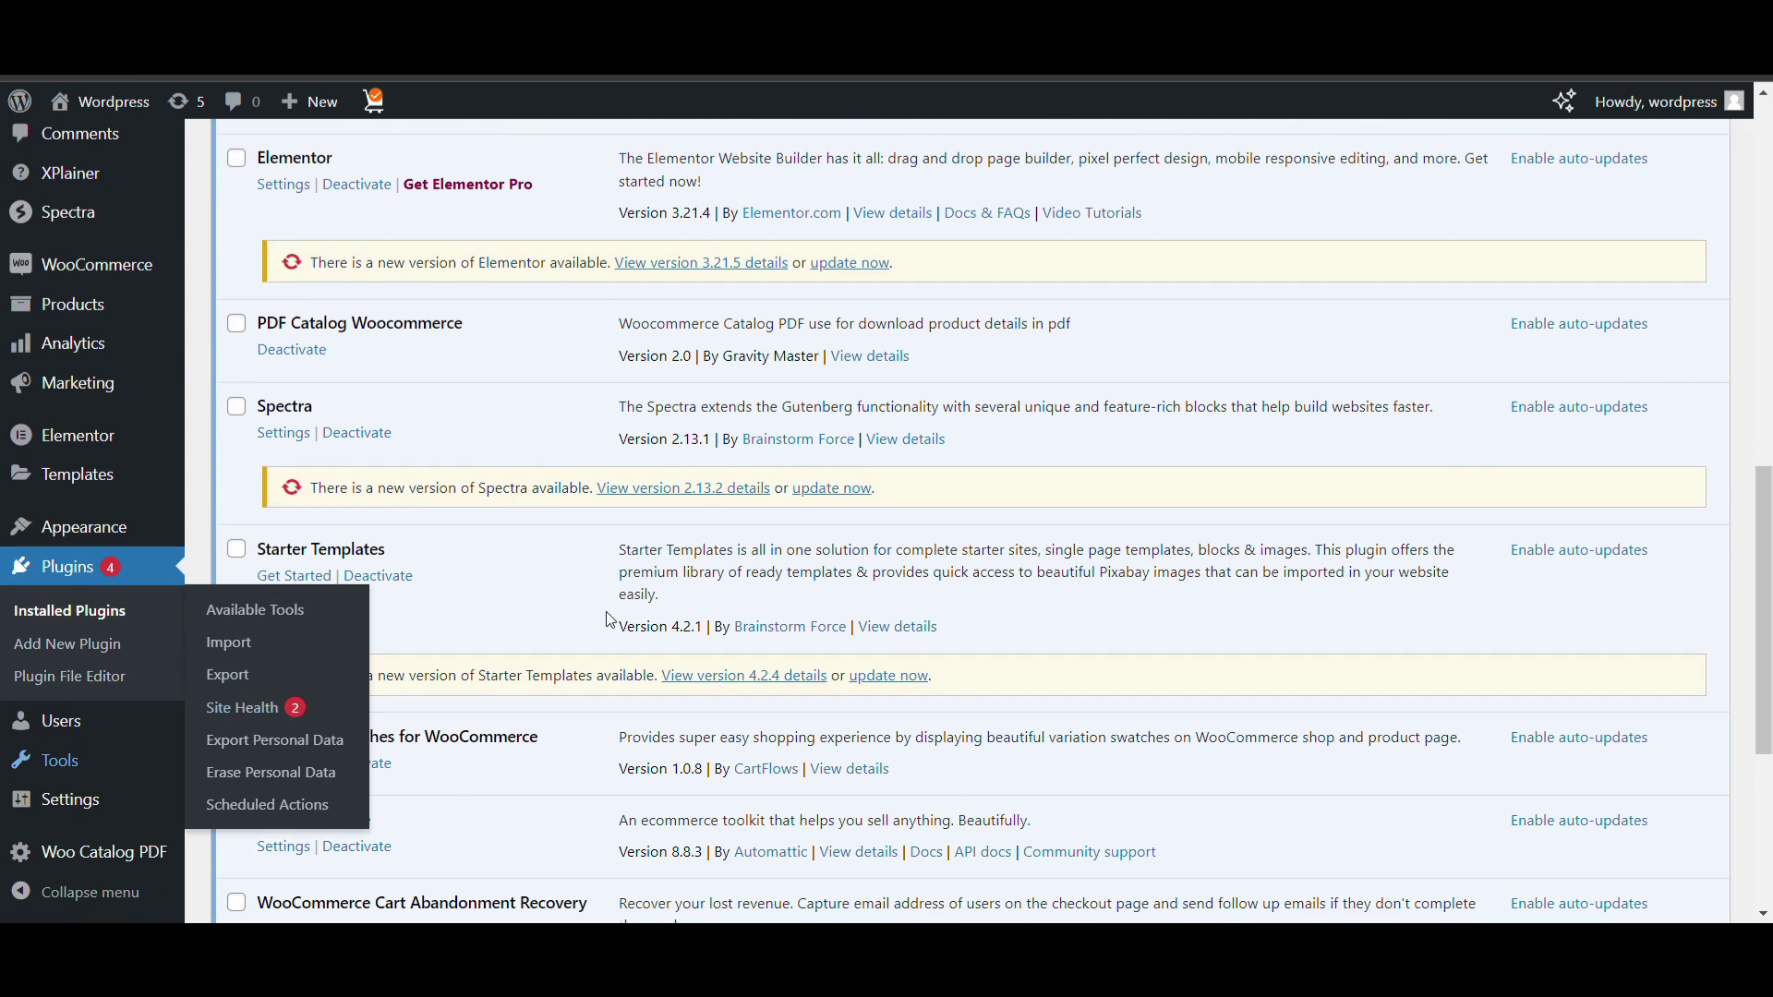
scroll(609, 620, up, 11)
mouse_move(79, 402)
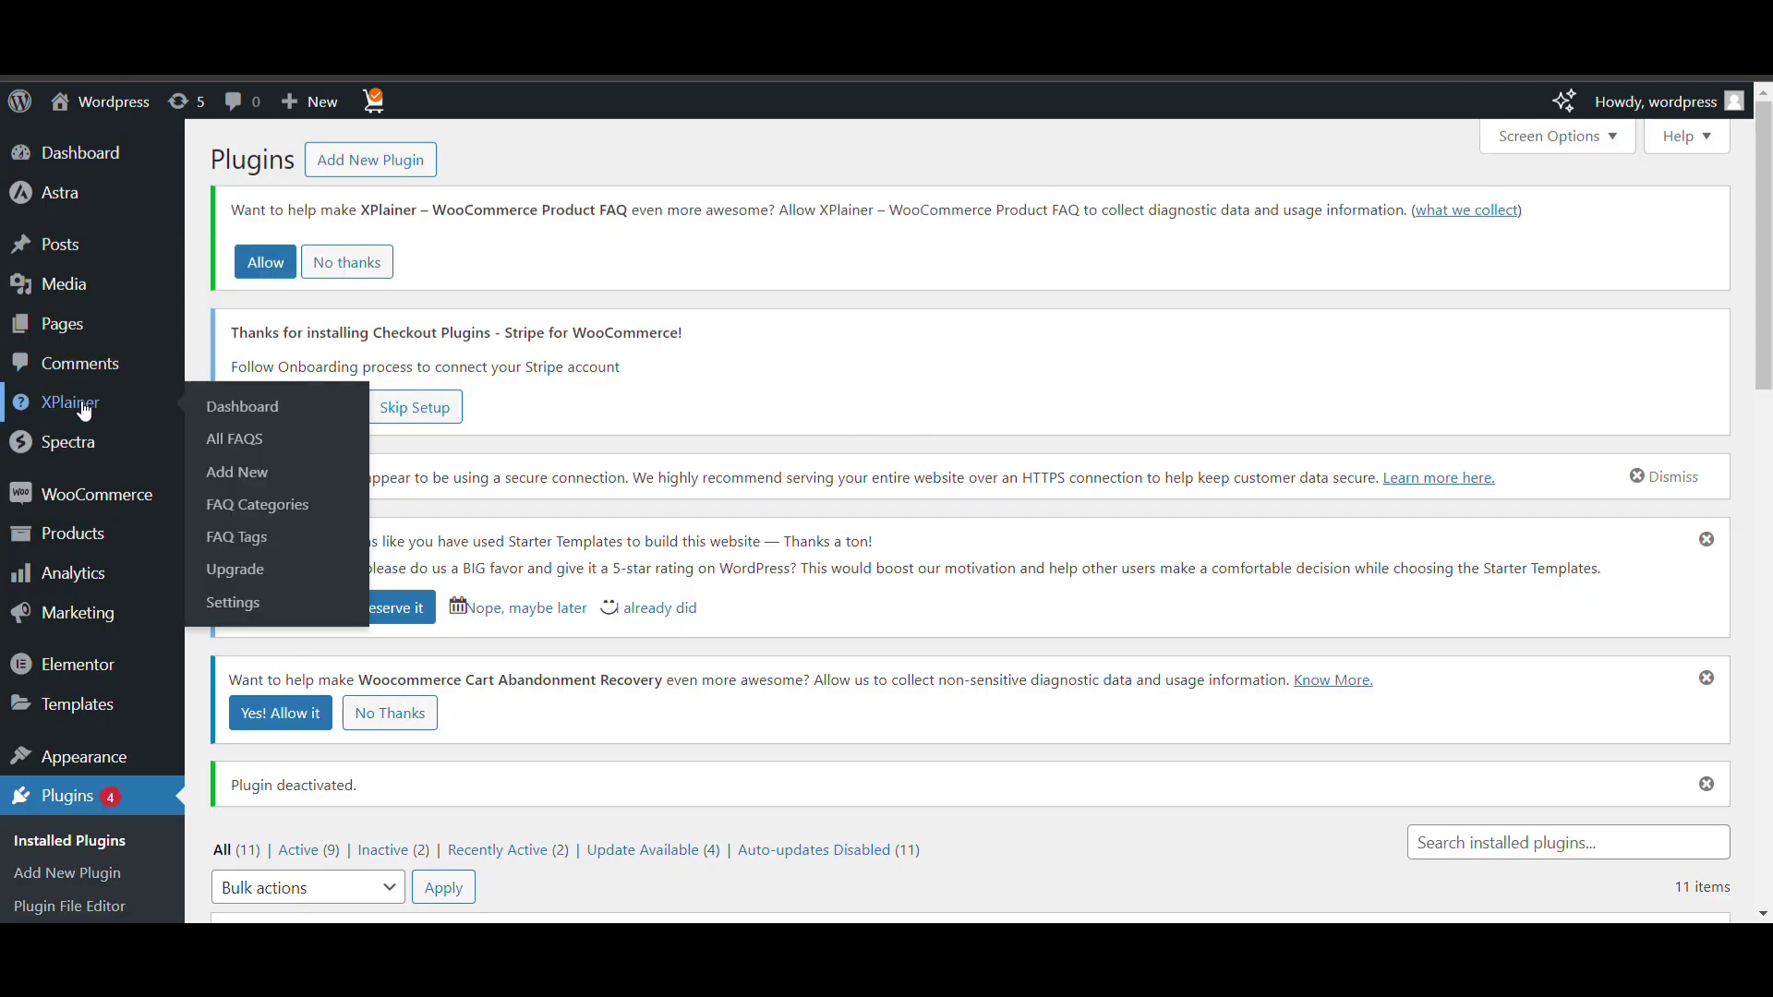
Step: Open the XPlainer FAQ dashboard and switch to its FAQS tab showing the empty list
click(262, 421)
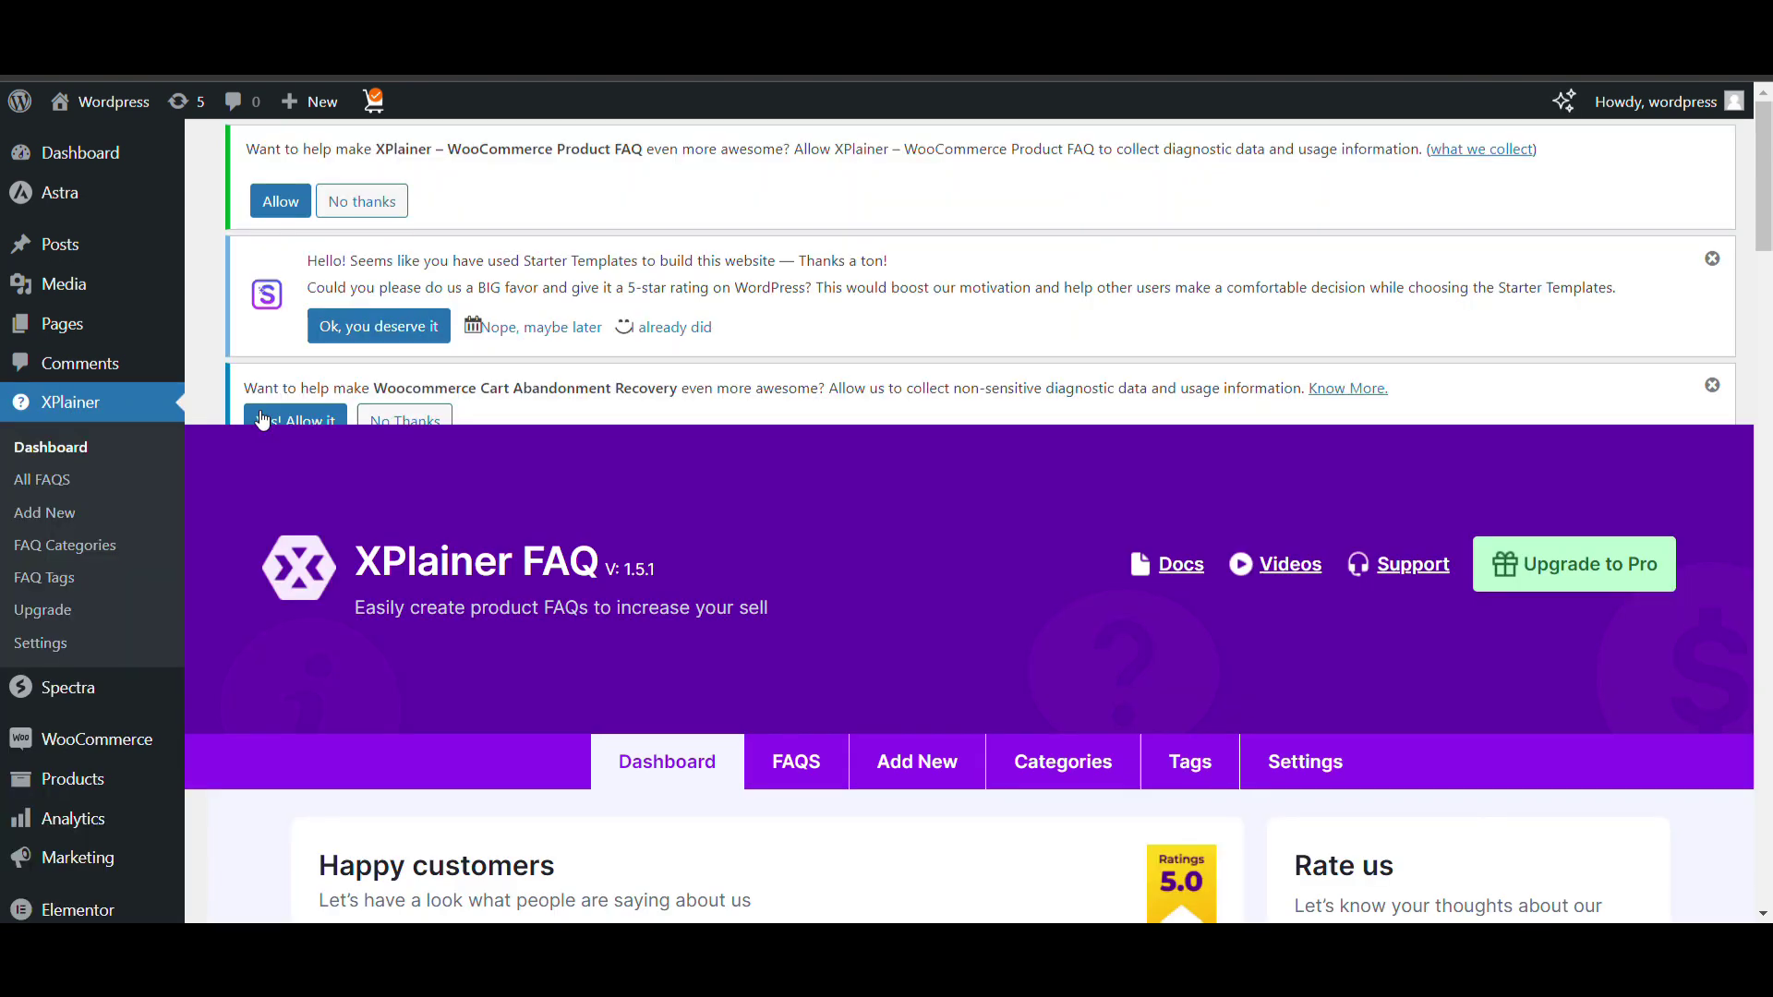
scroll(601, 422, down, 5)
scroll(750, 418, up, 2)
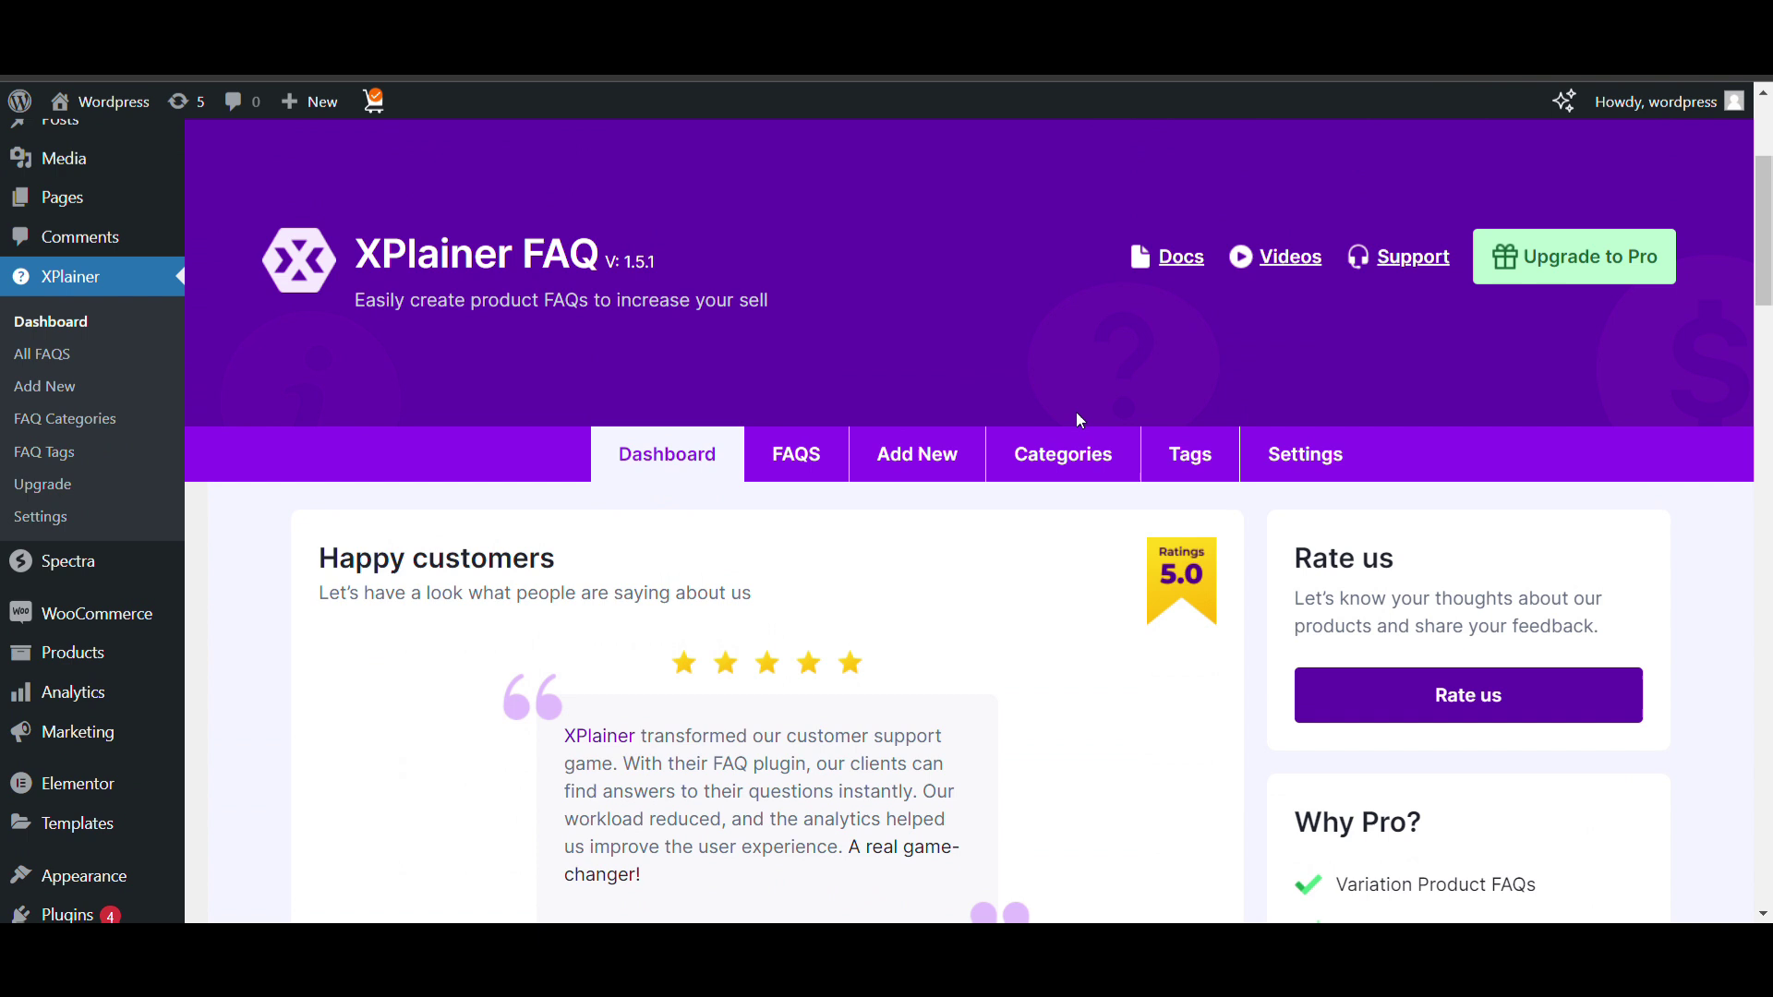
click(807, 462)
scroll(809, 463, down, 4)
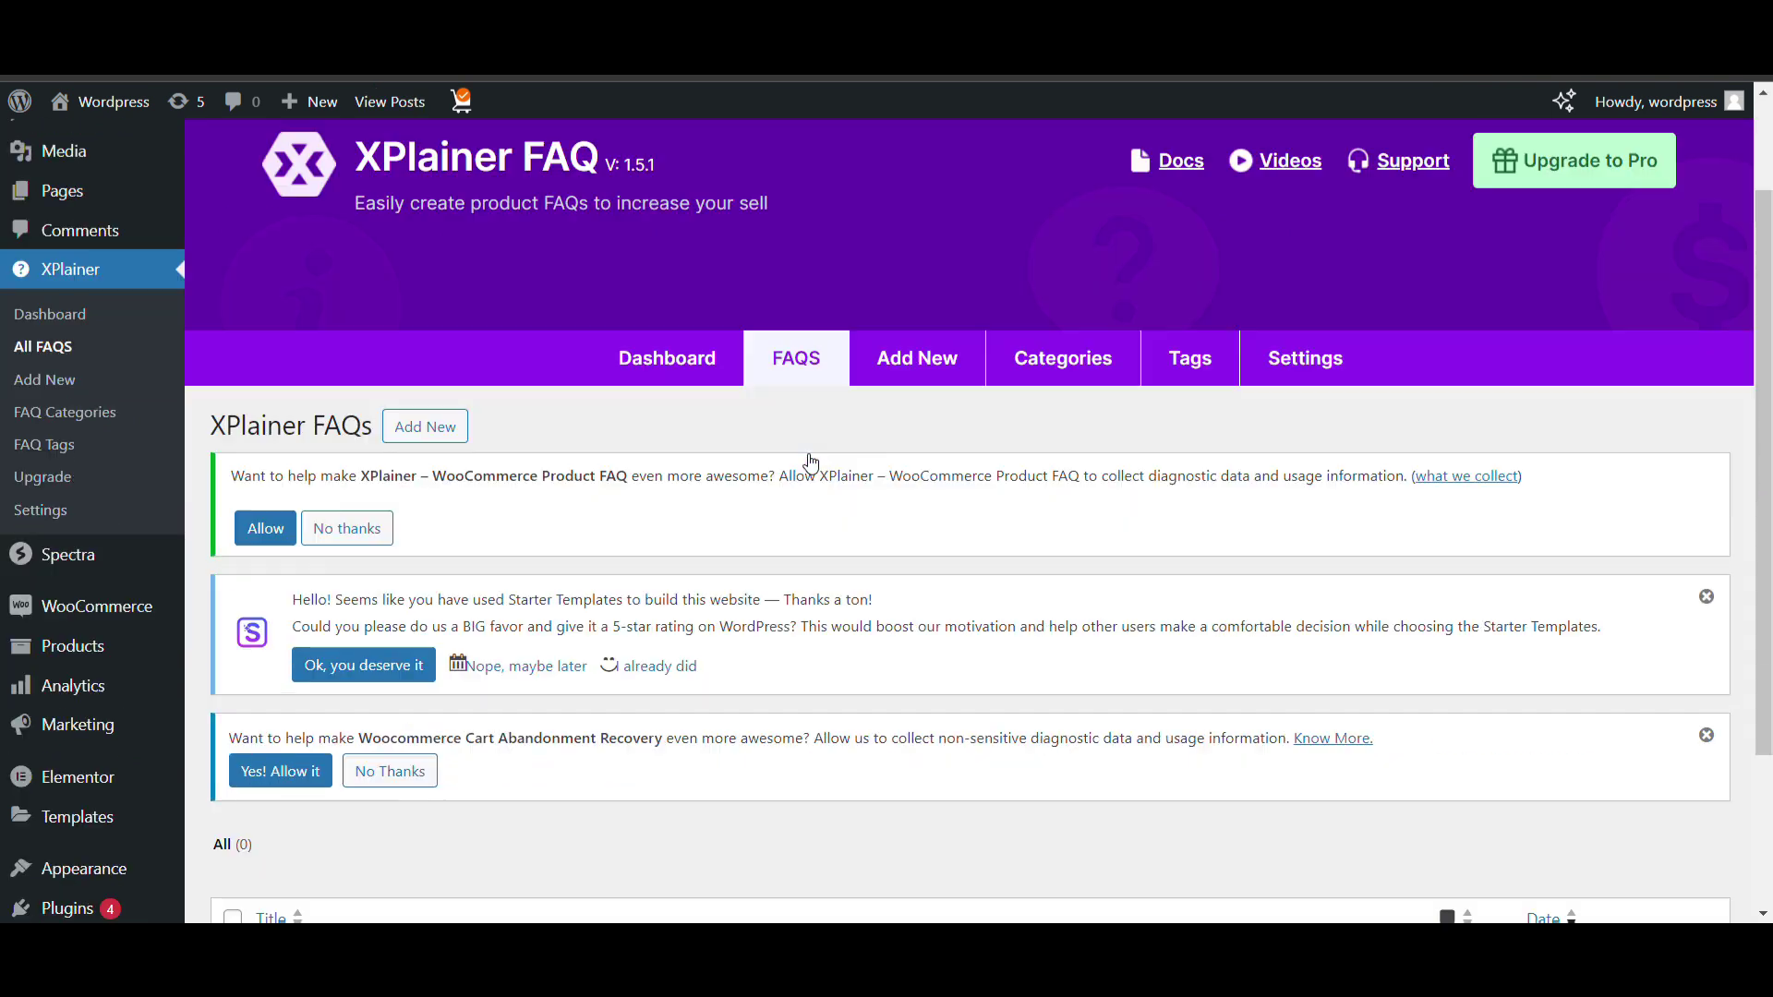
scroll(748, 464, up, 4)
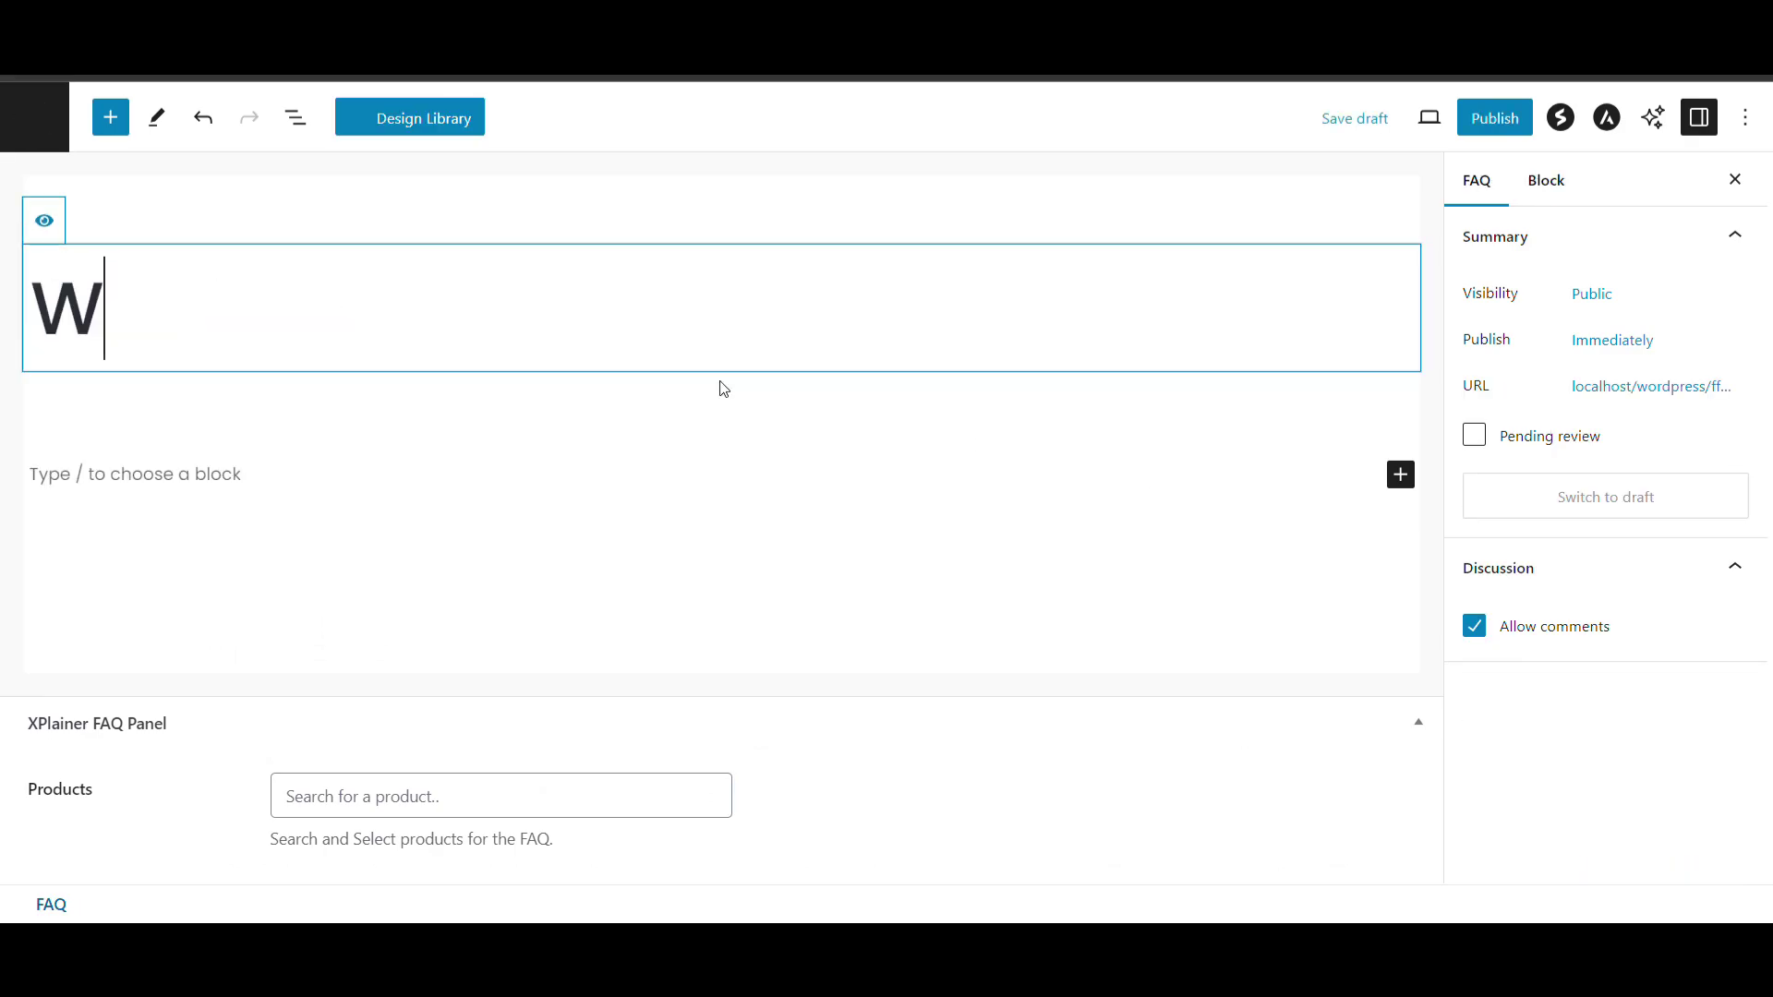
Step: Publish the 'What is Lorem Ipsum?' FAQ, confirming in the pre-publish panel
click(1495, 120)
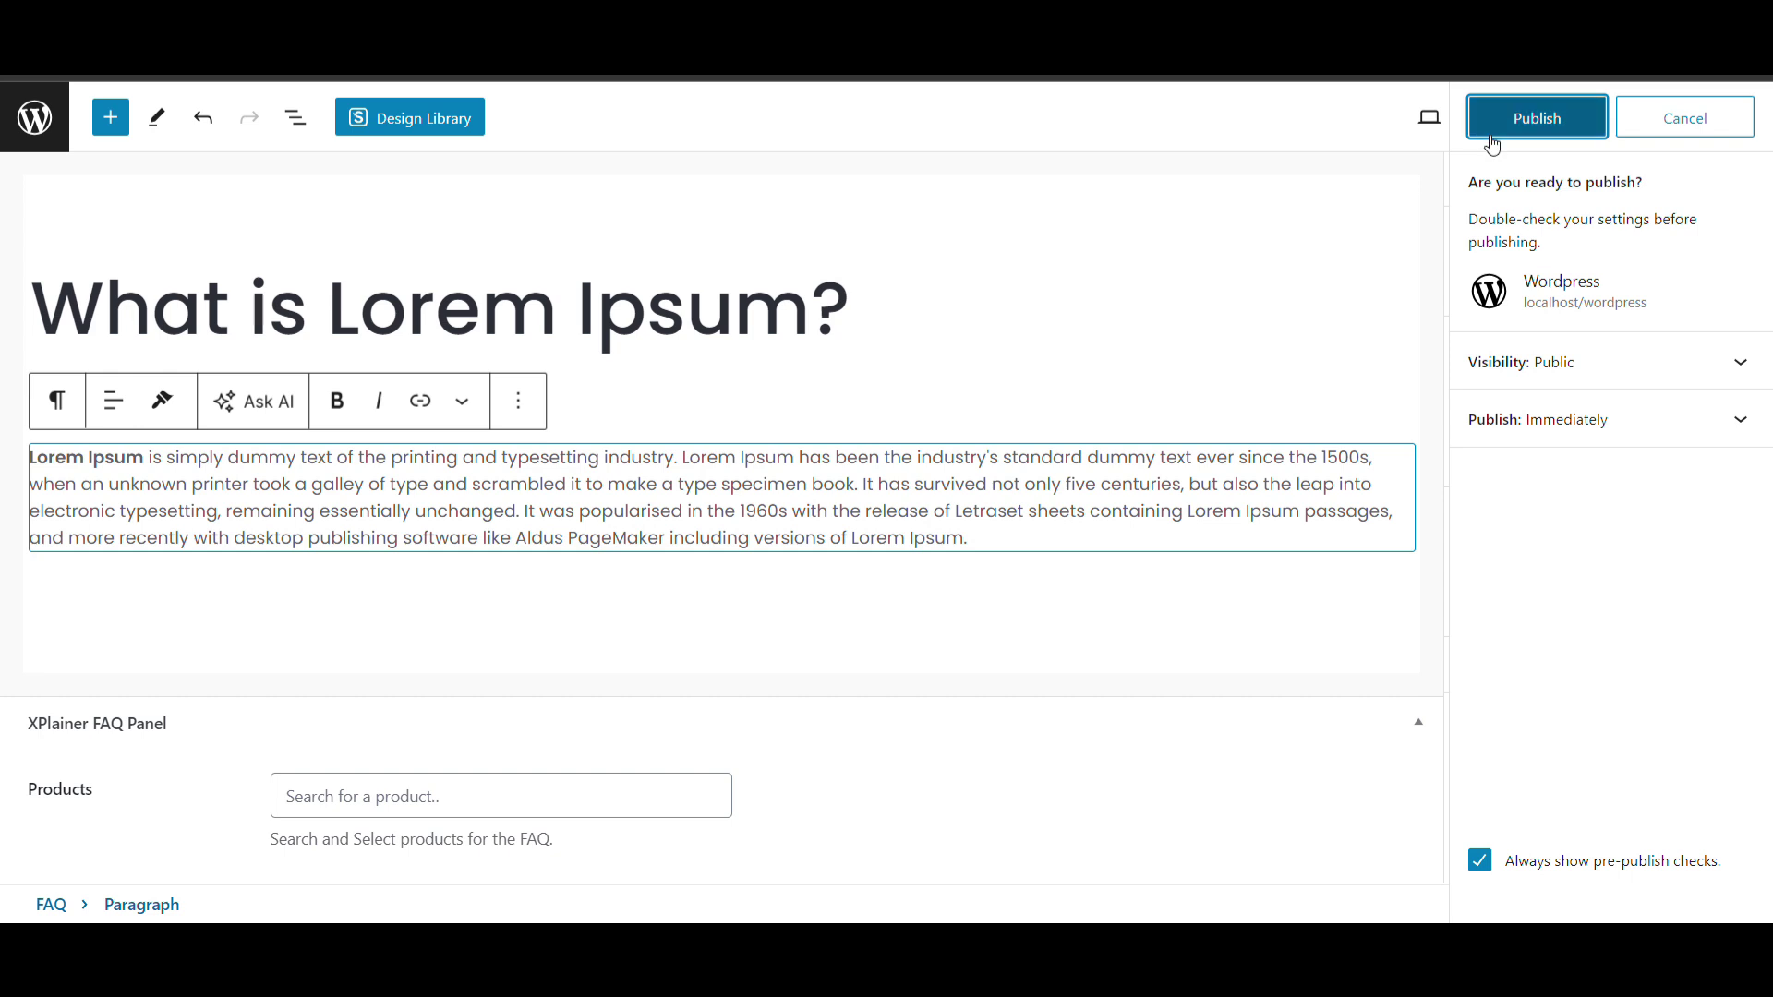
click(1489, 136)
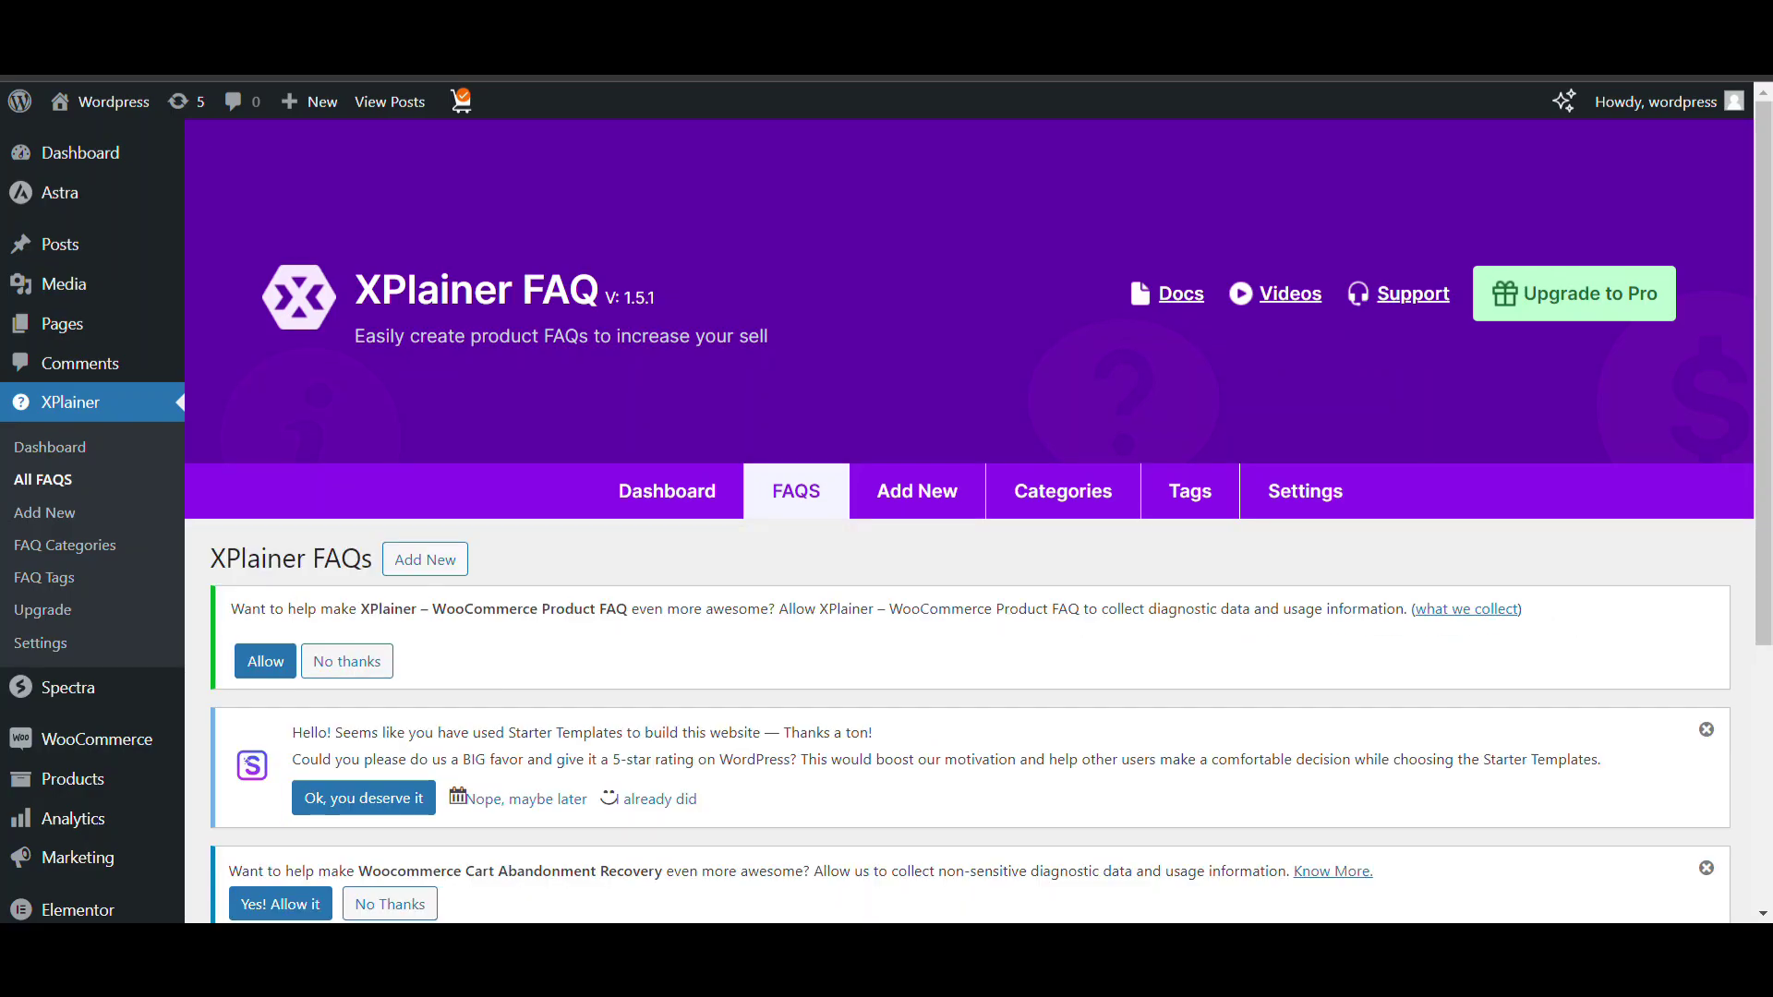
scroll(606, 482, down, 5)
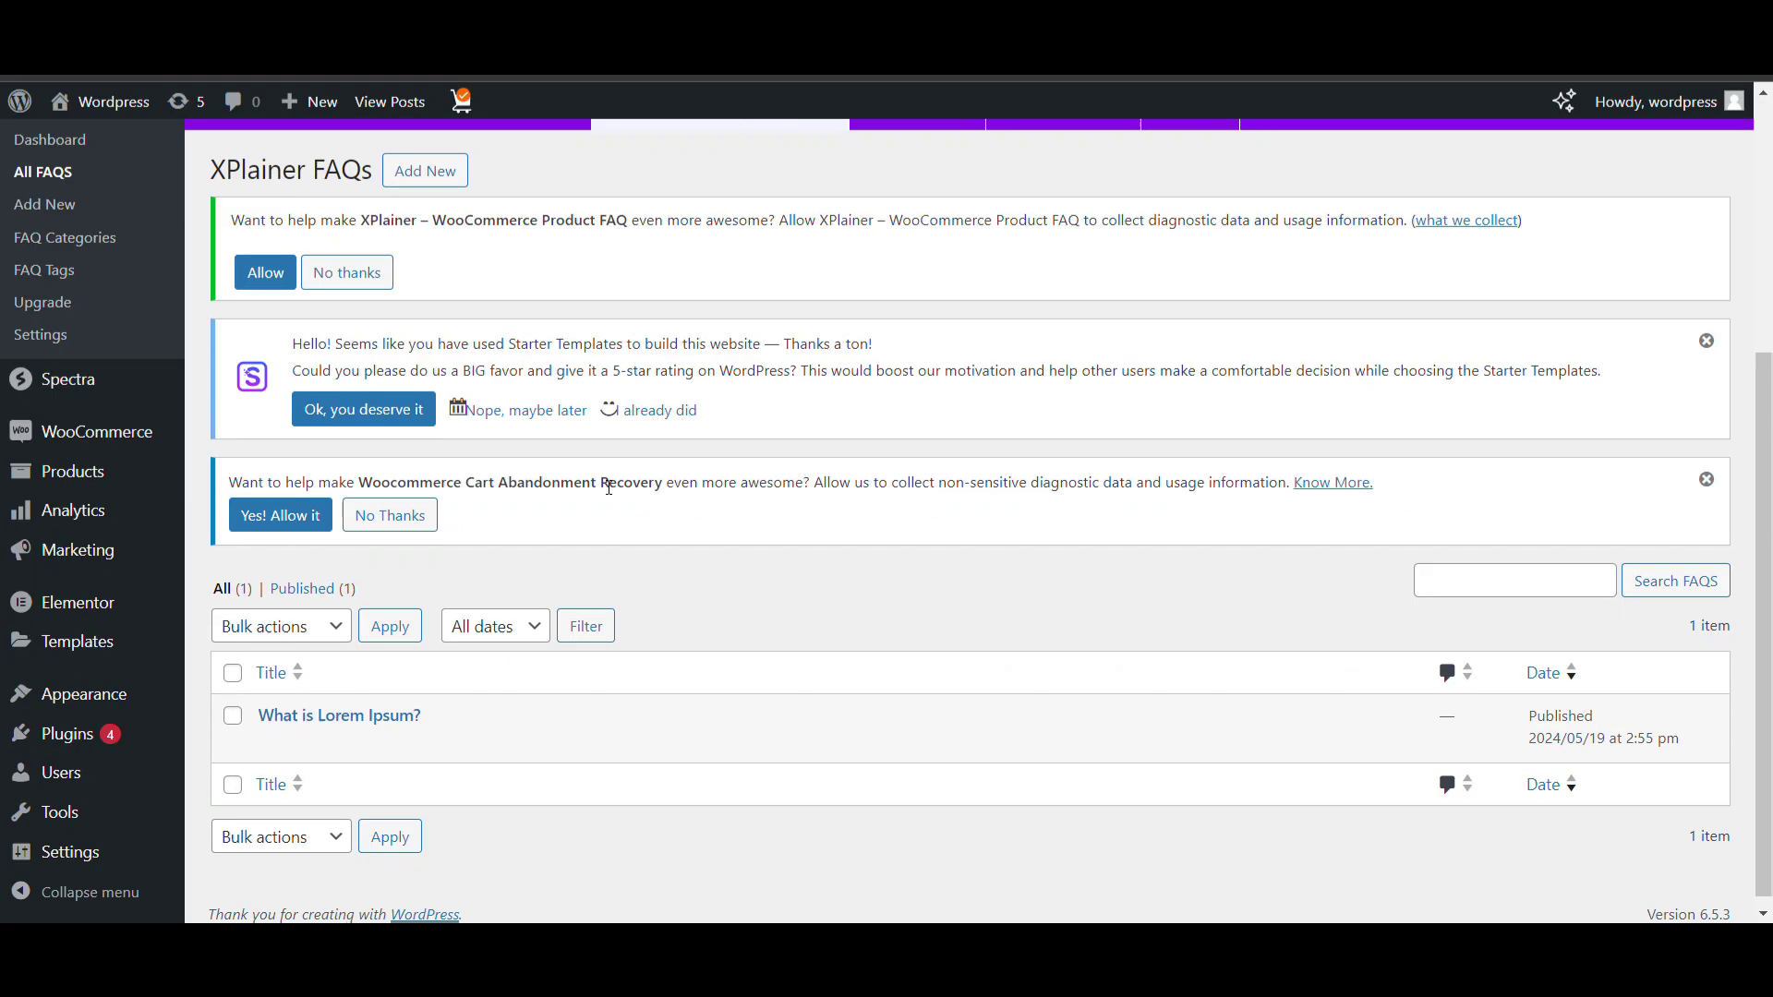
scroll(756, 638, up, 5)
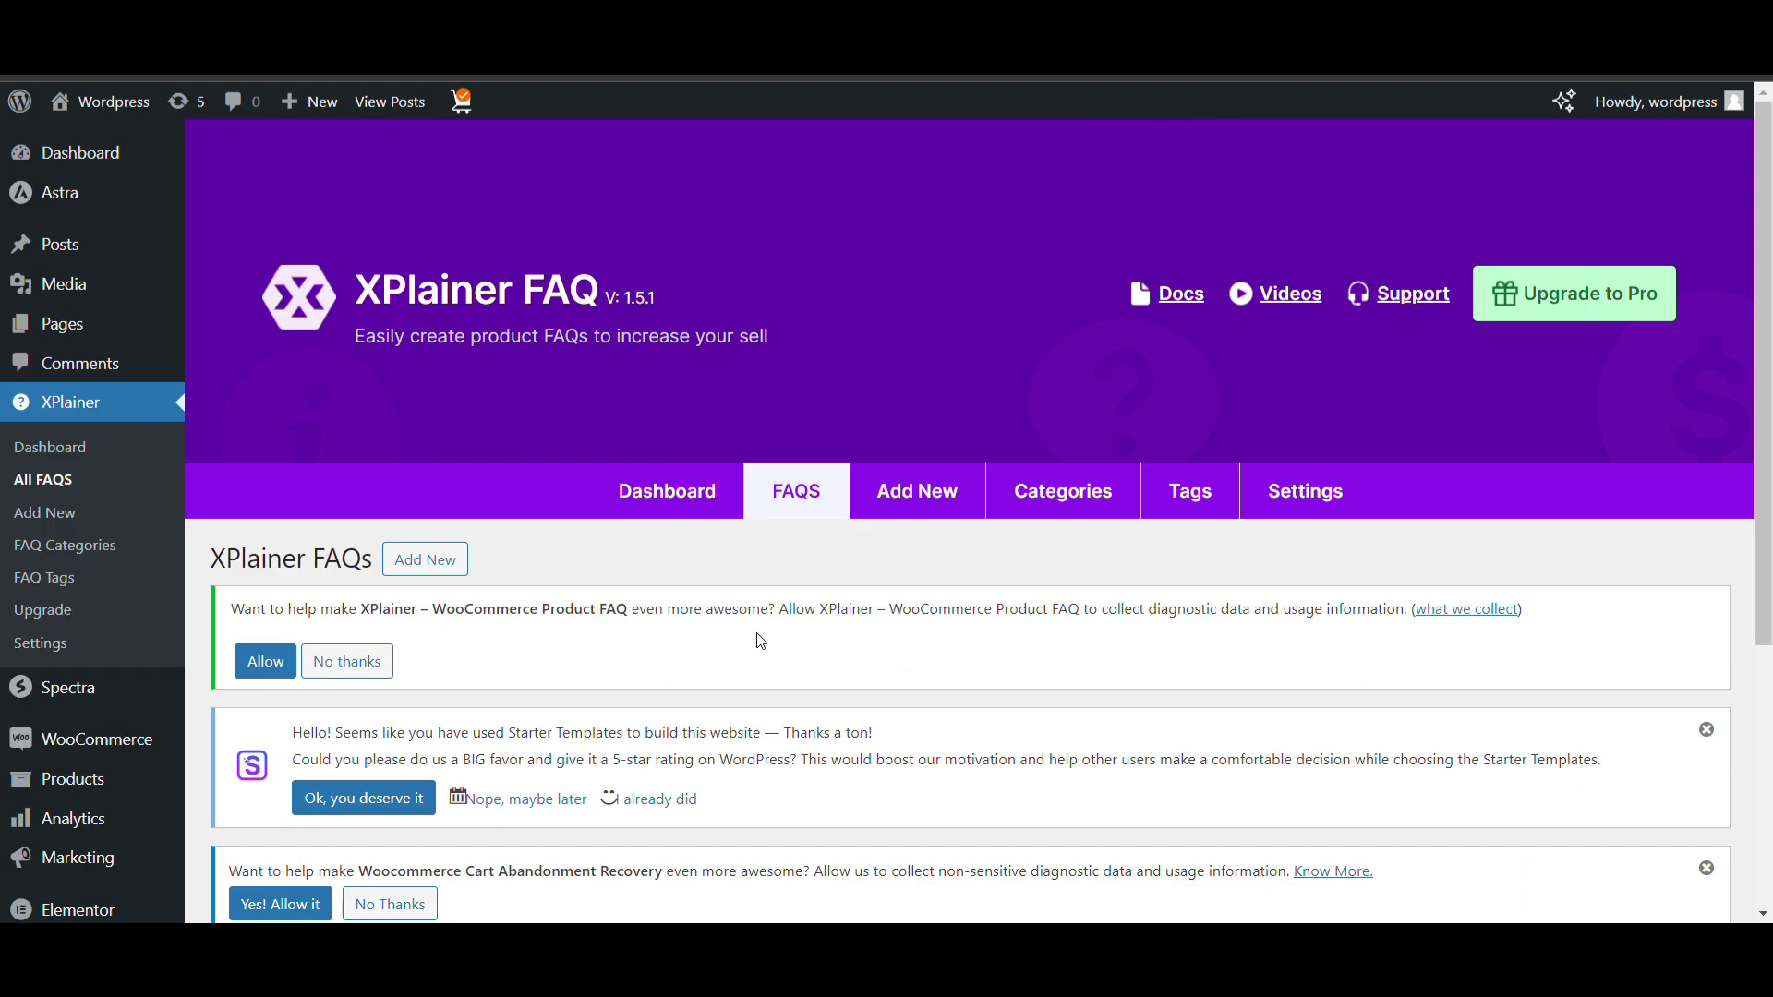
Step: Add an FAQ category named 'Shipping' on the FAQ Categories page
click(1058, 498)
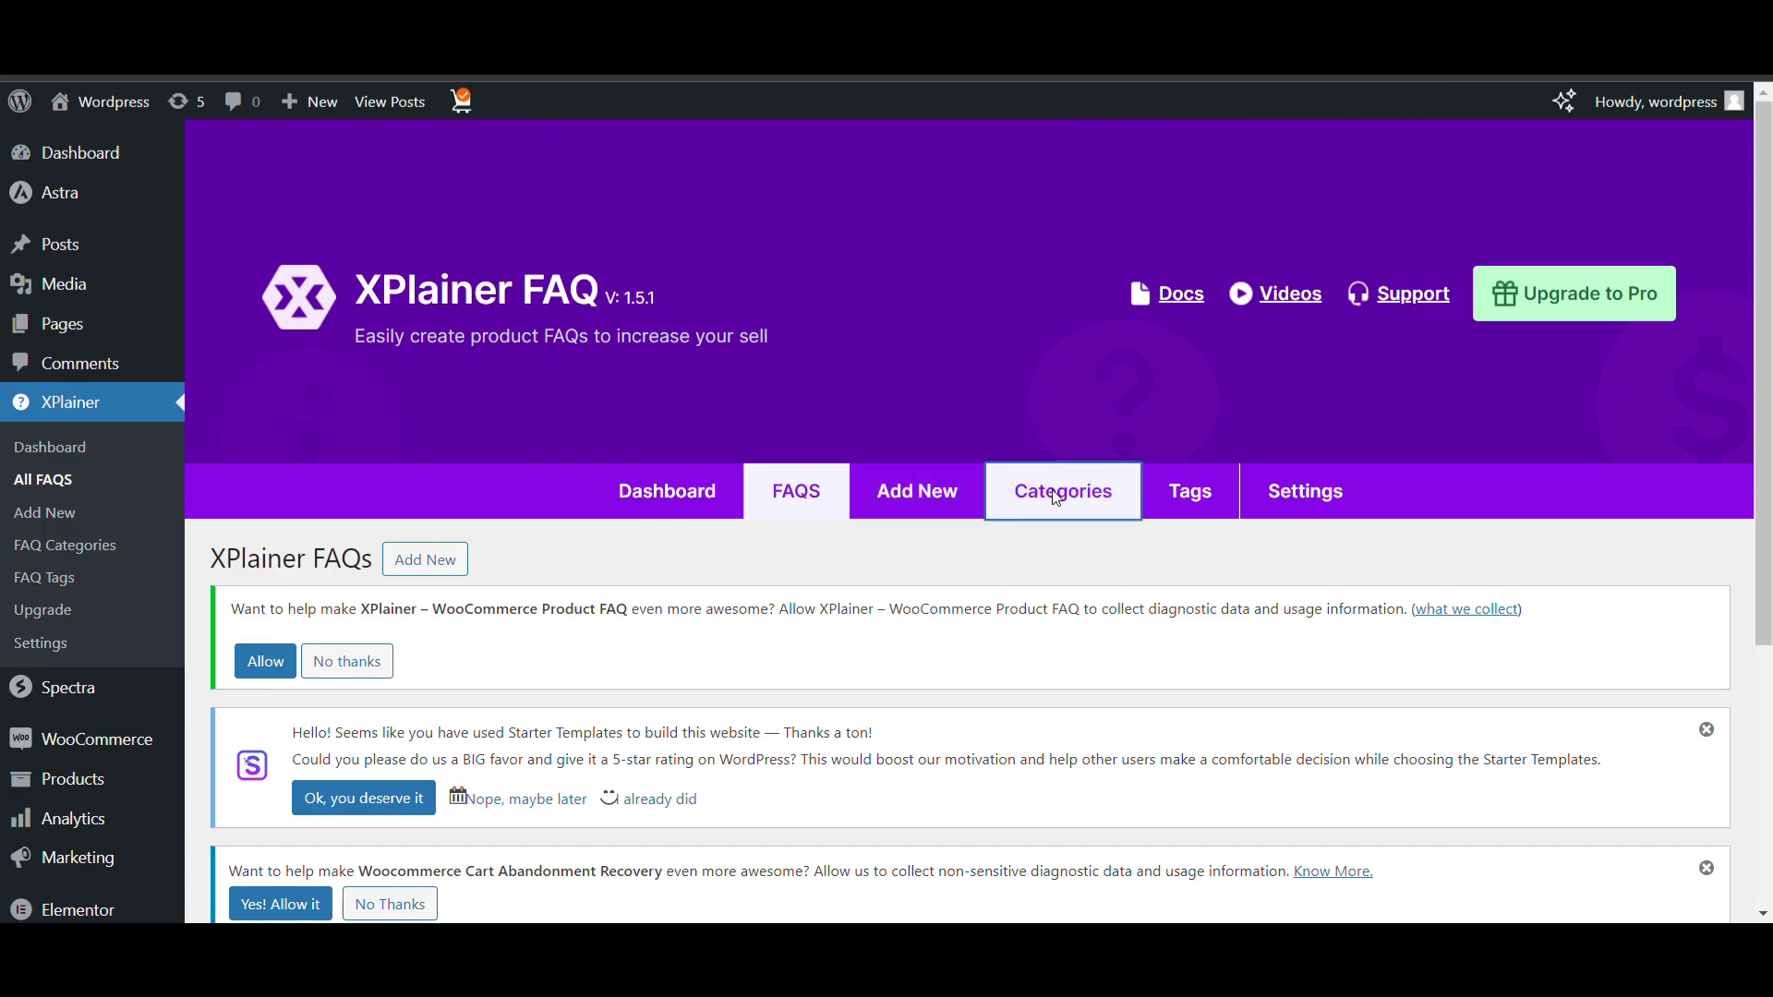
scroll(739, 683, down, 6)
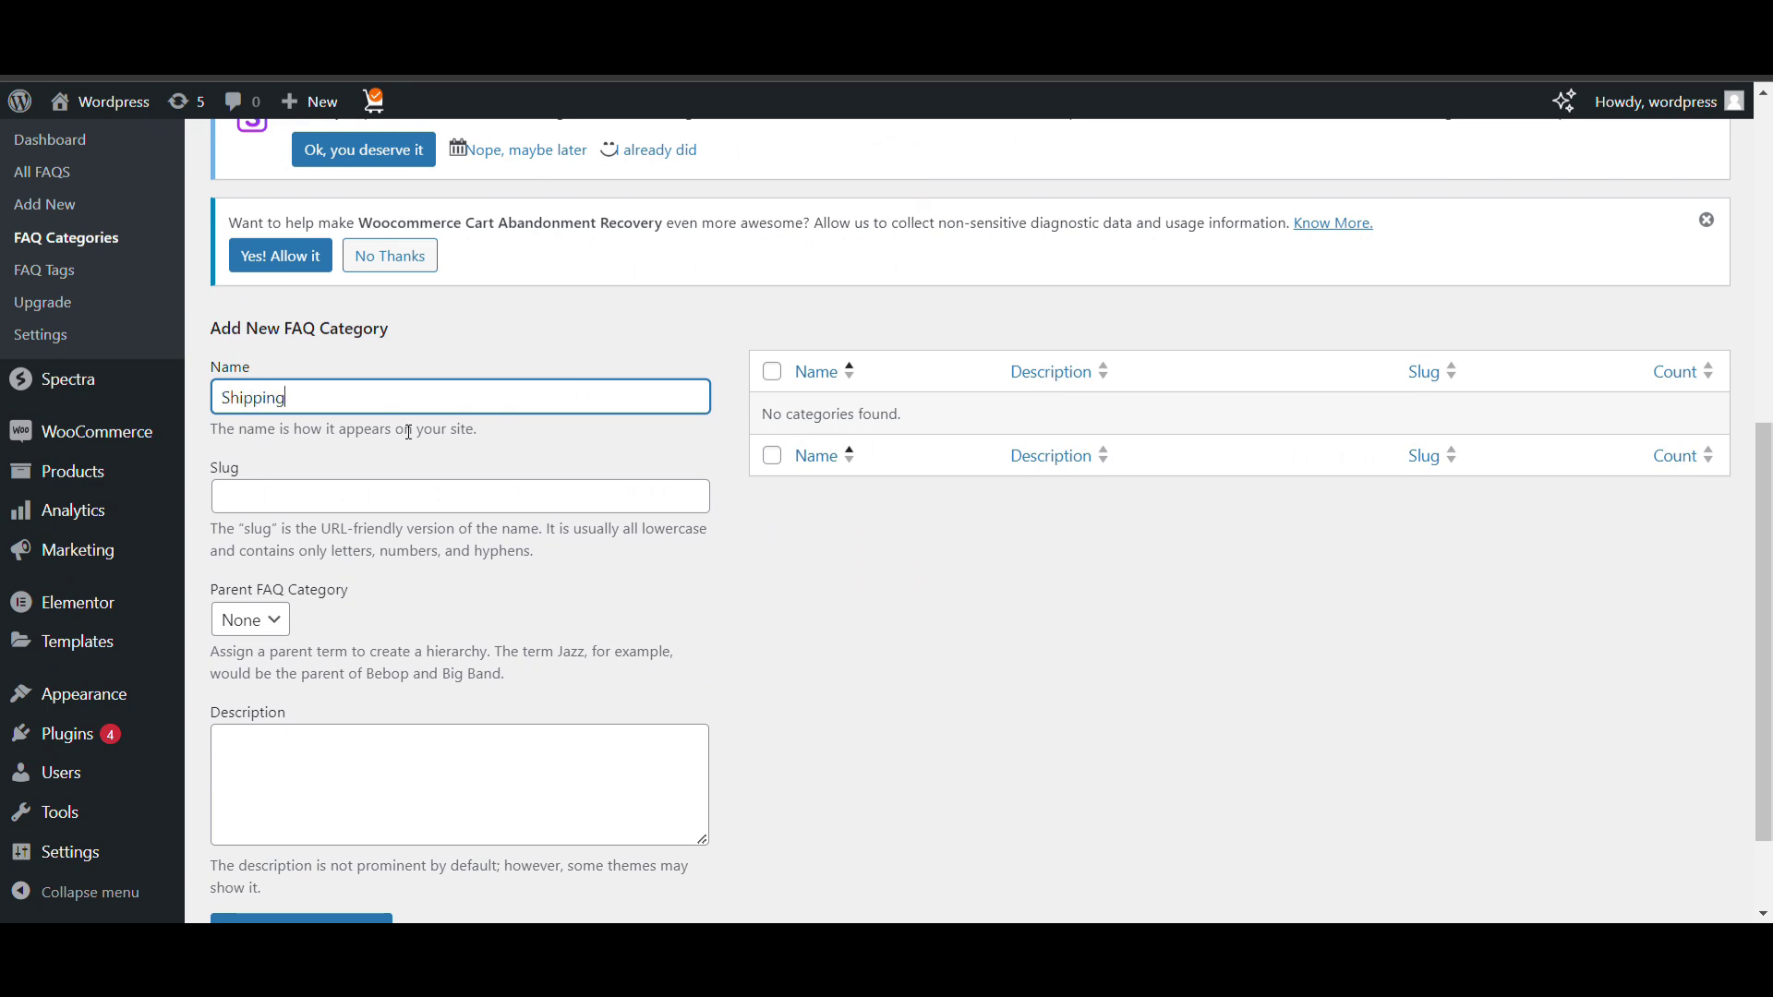
scroll(409, 433, down, 2)
click(334, 807)
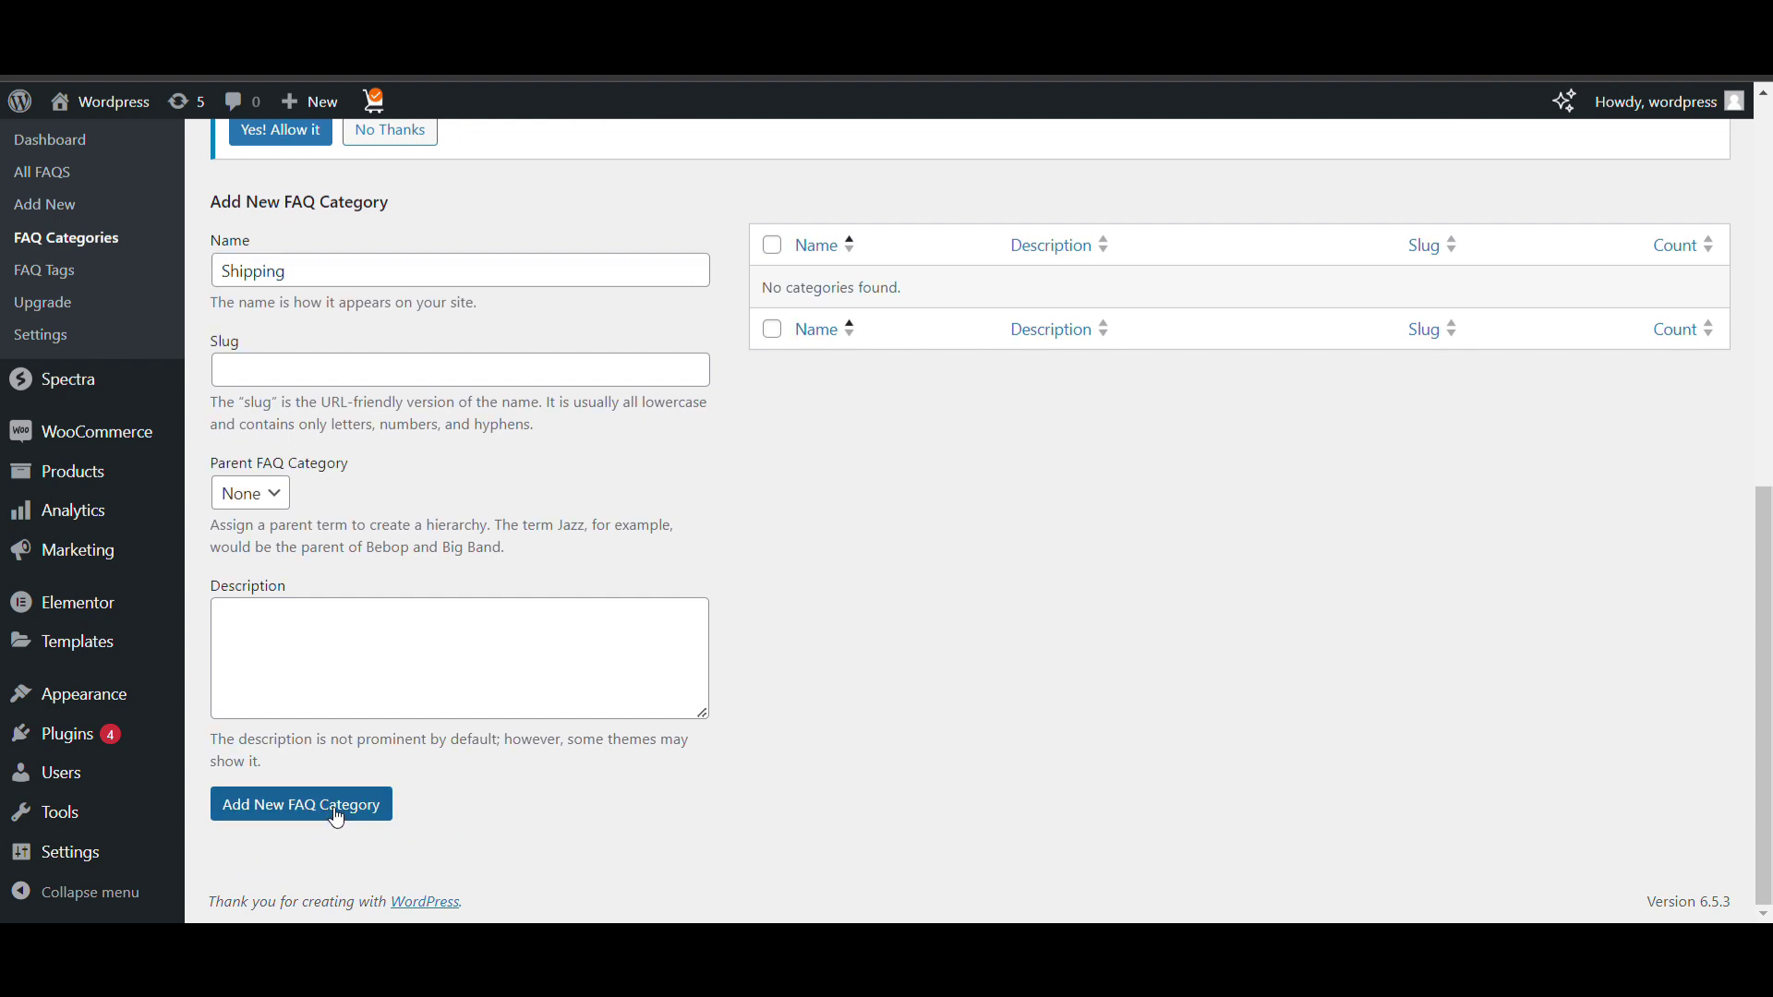
Step: Check Shipping in the categories list and move to the FAQ Tags page
scroll(642, 634, up, 7)
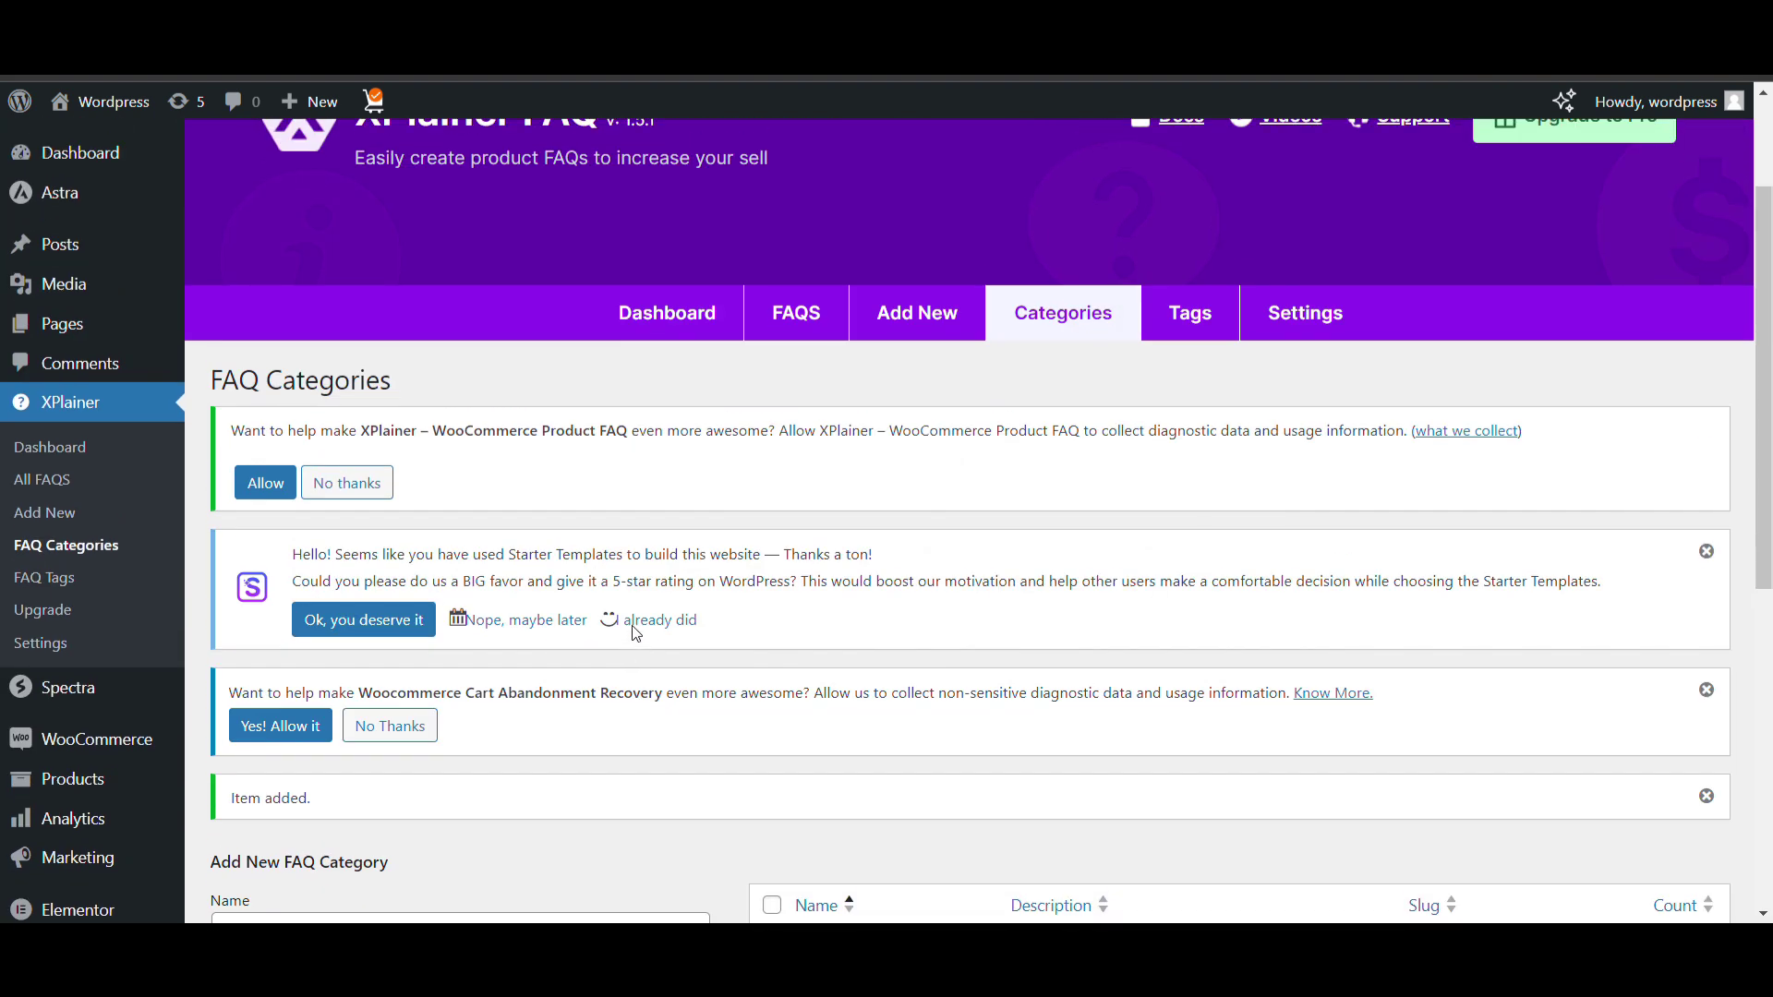
scroll(893, 504, down, 5)
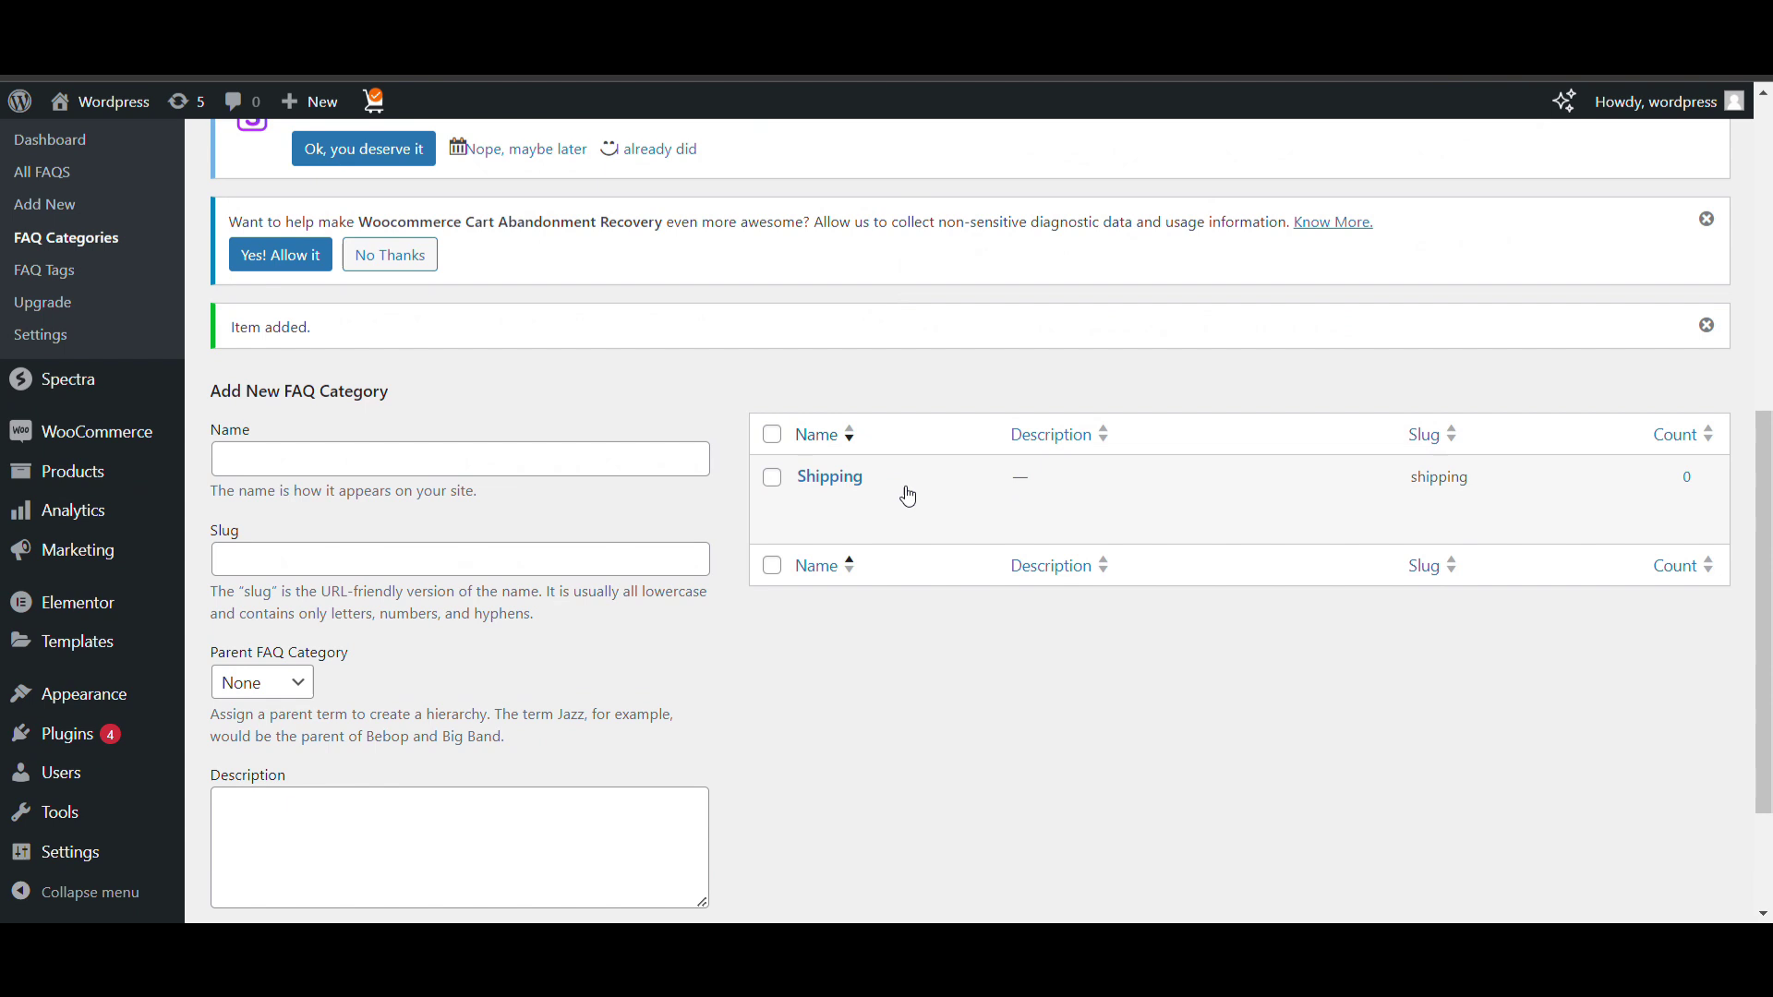
scroll(902, 491, up, 4)
click(1207, 273)
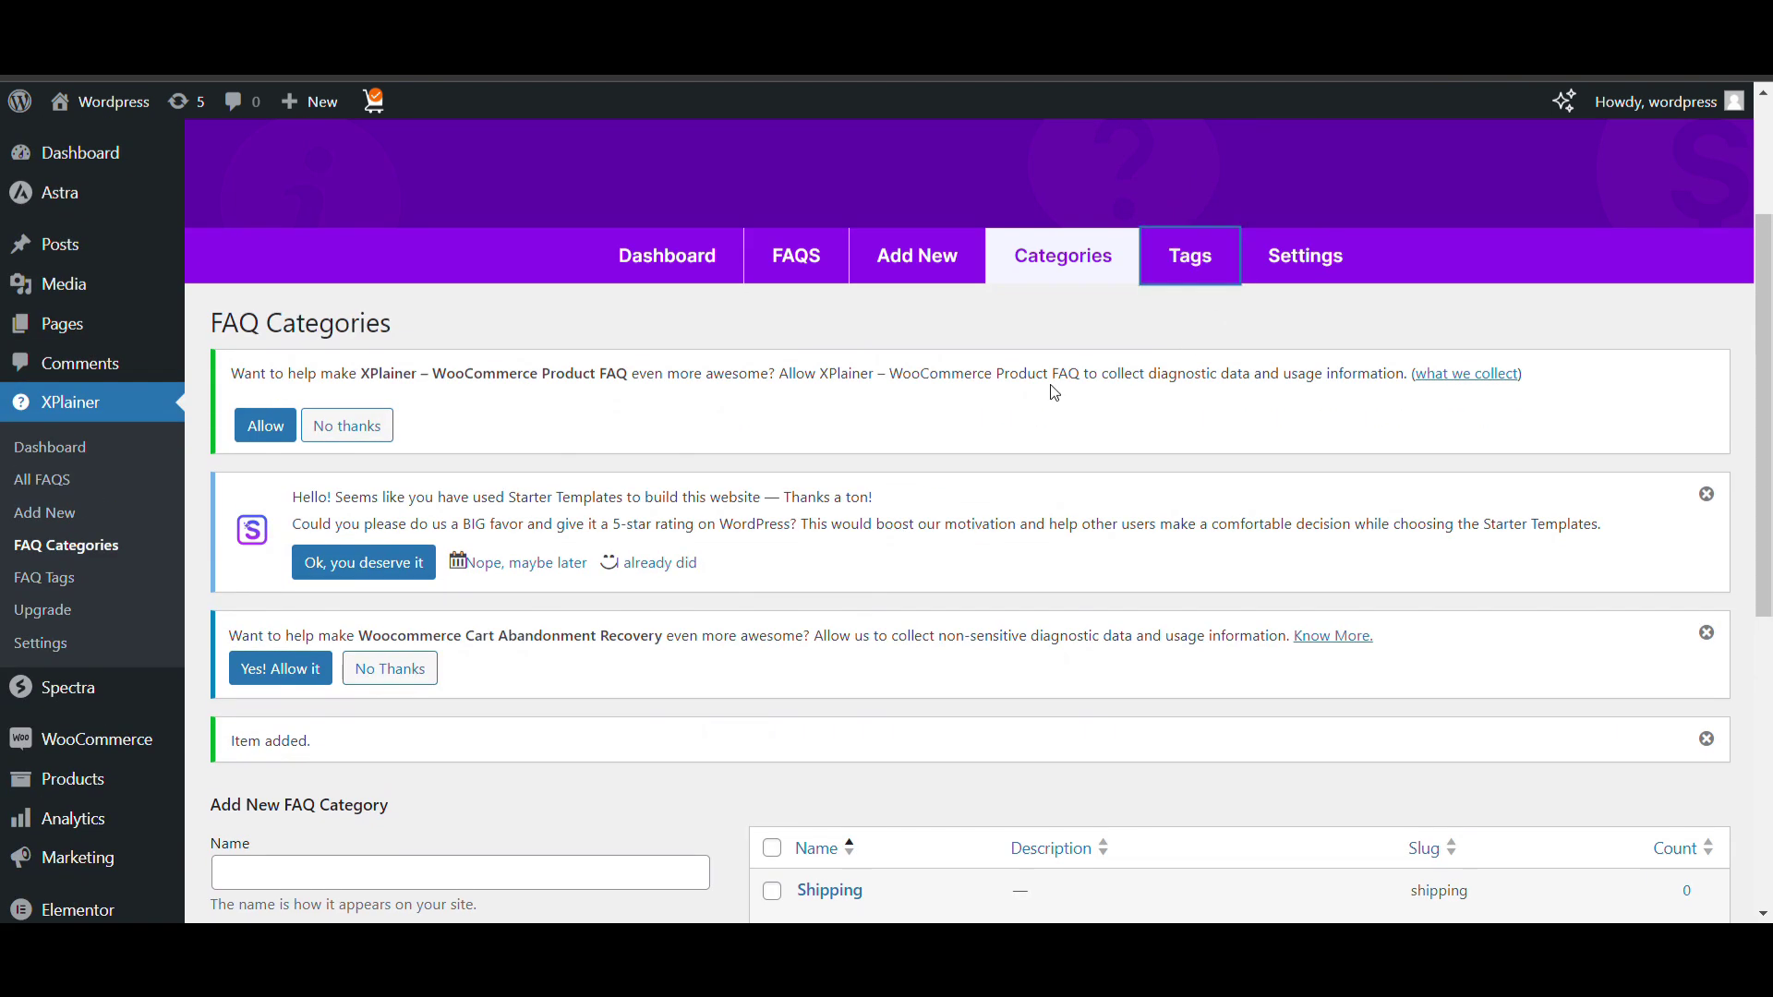
Step: Add an FAQ tag named 'FAQs' on the FAQ Tags page
scroll(1050, 384, down, 6)
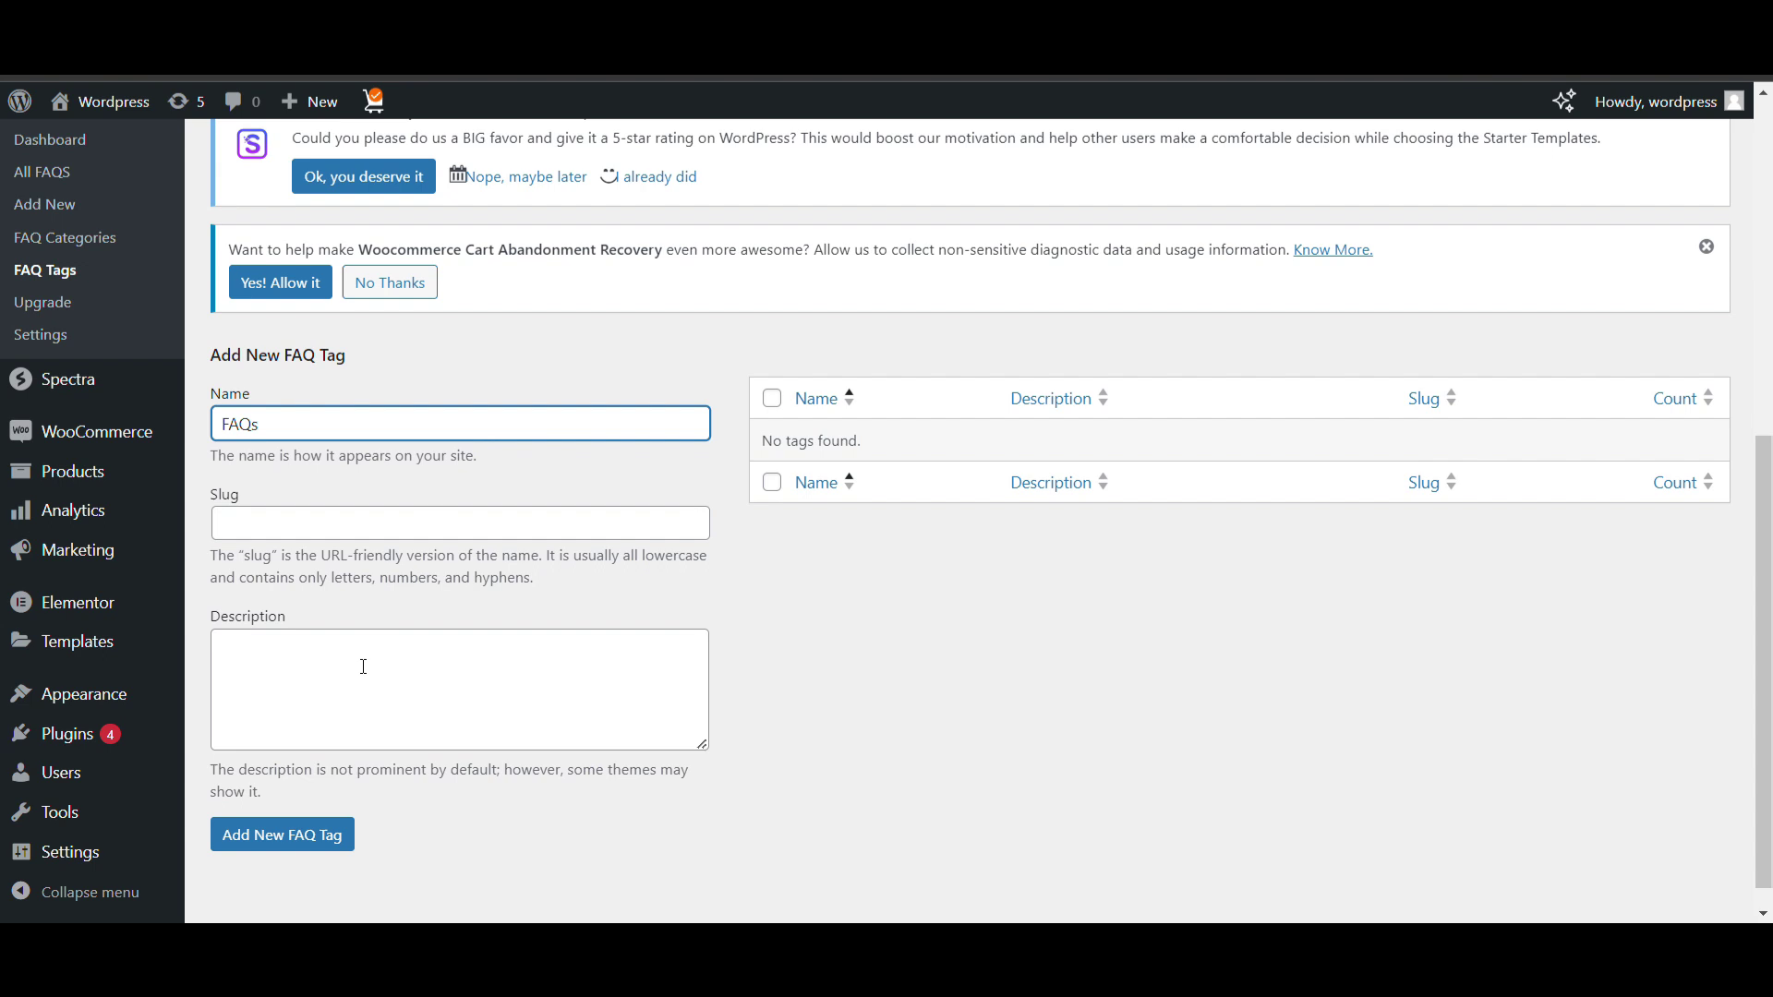
click(317, 835)
scroll(706, 619, up, 3)
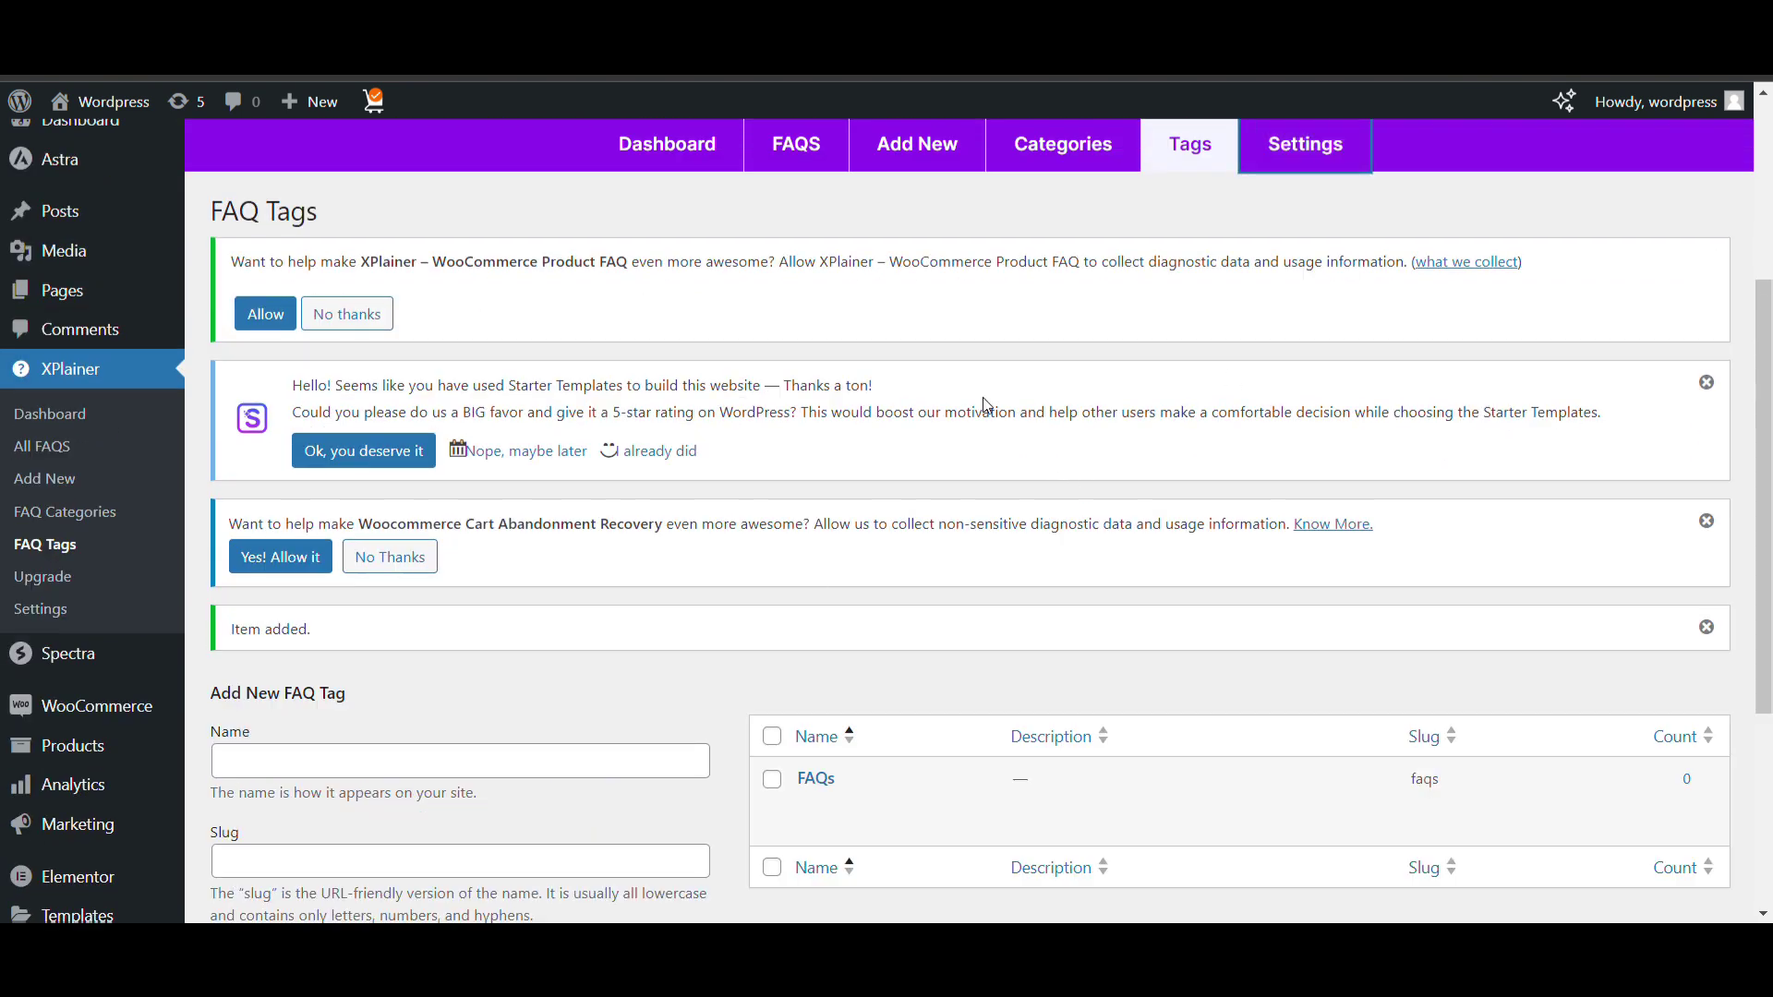
Step: Check that Display Location is Product Tab and the Tab Label is FAQs
scroll(985, 406, down, 5)
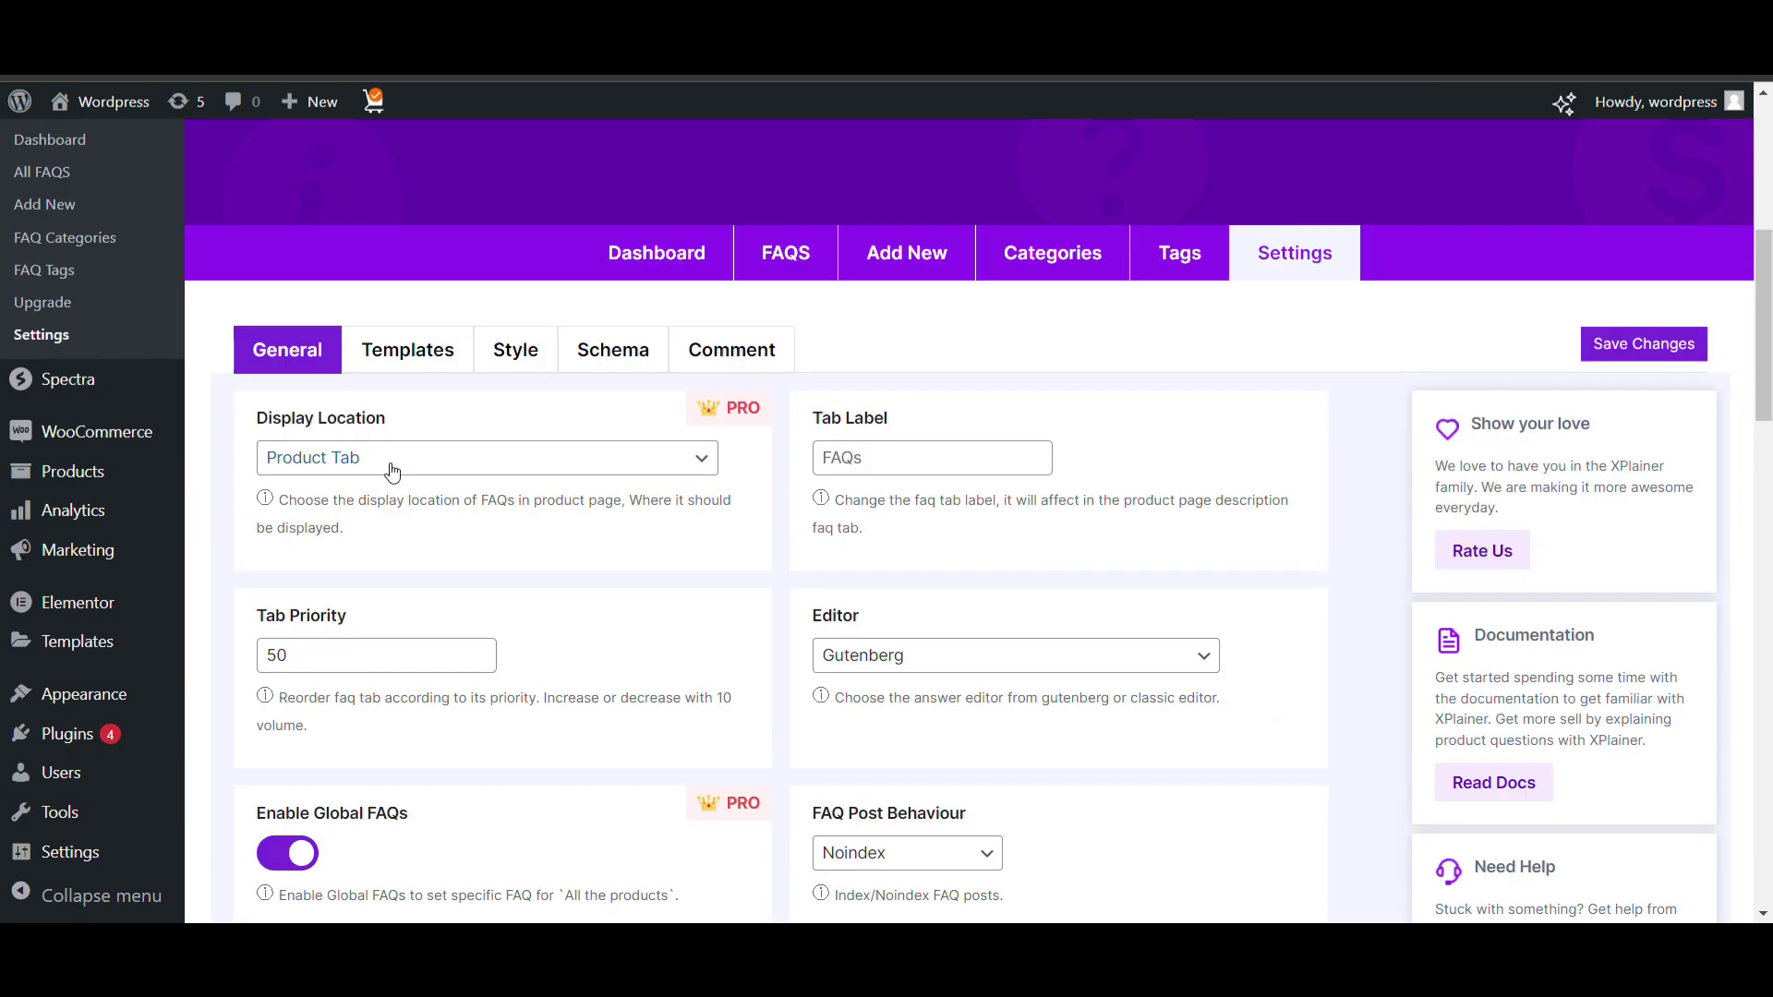
click(388, 473)
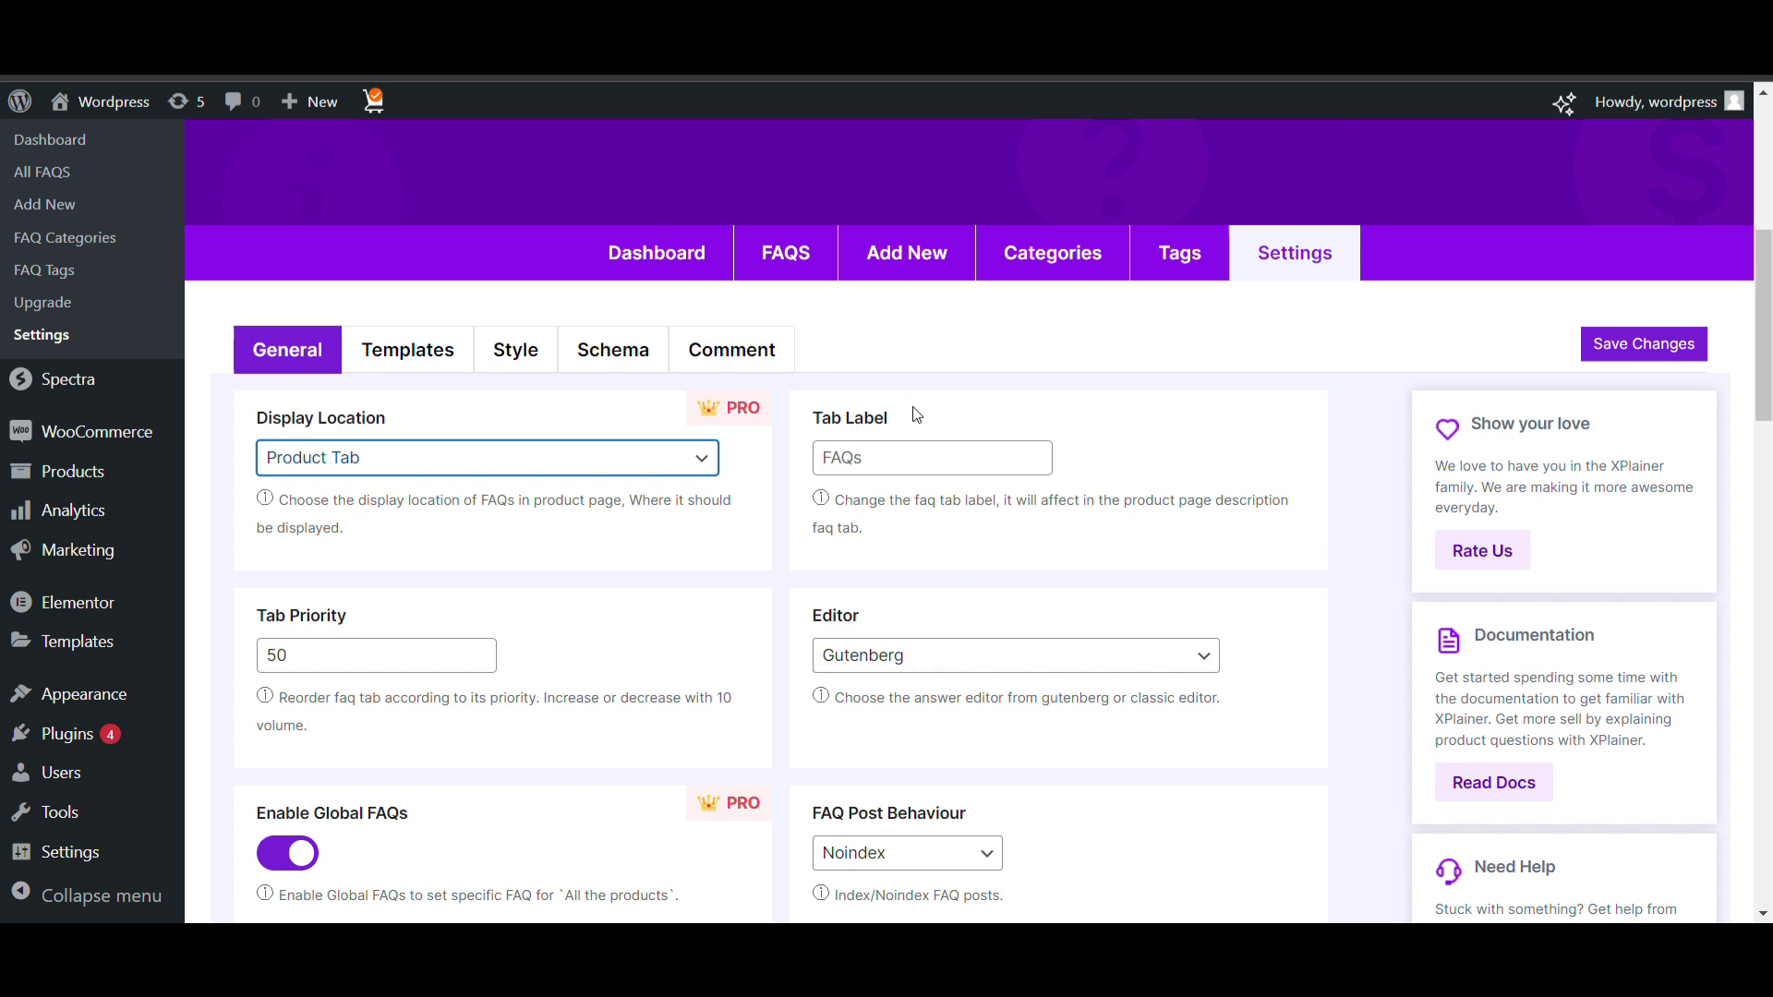
click(917, 461)
scroll(654, 688, down, 1)
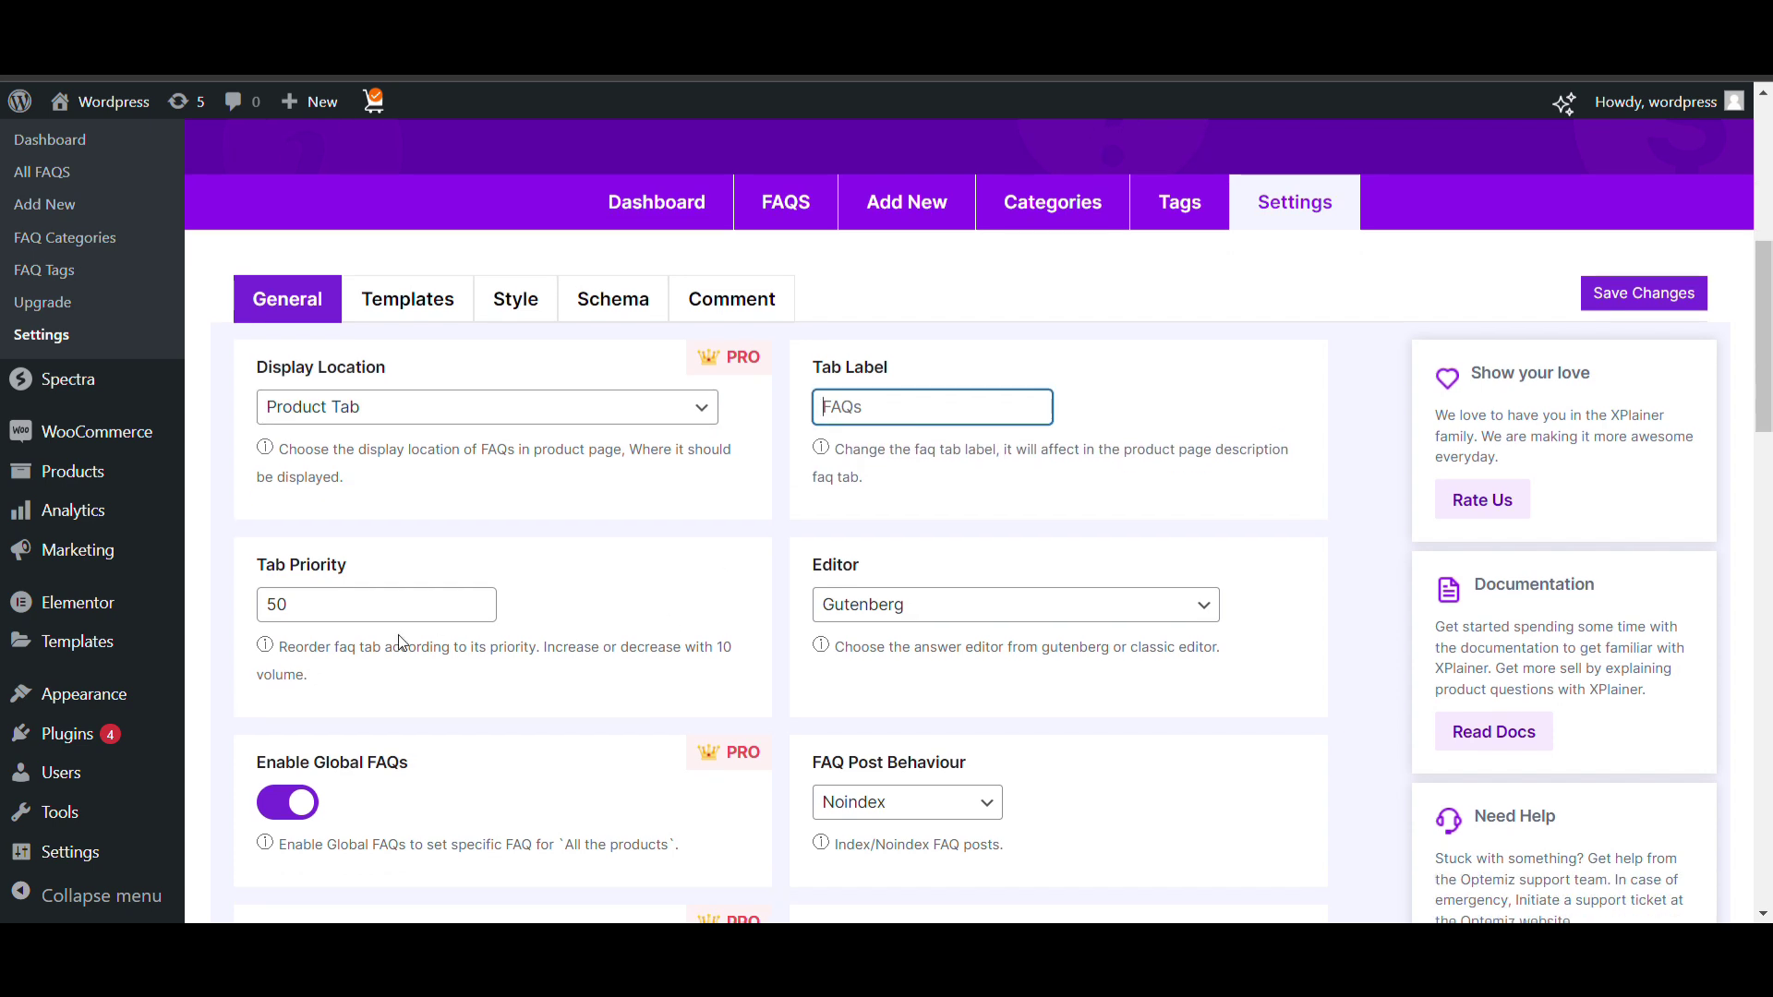
scroll(379, 641, down, 5)
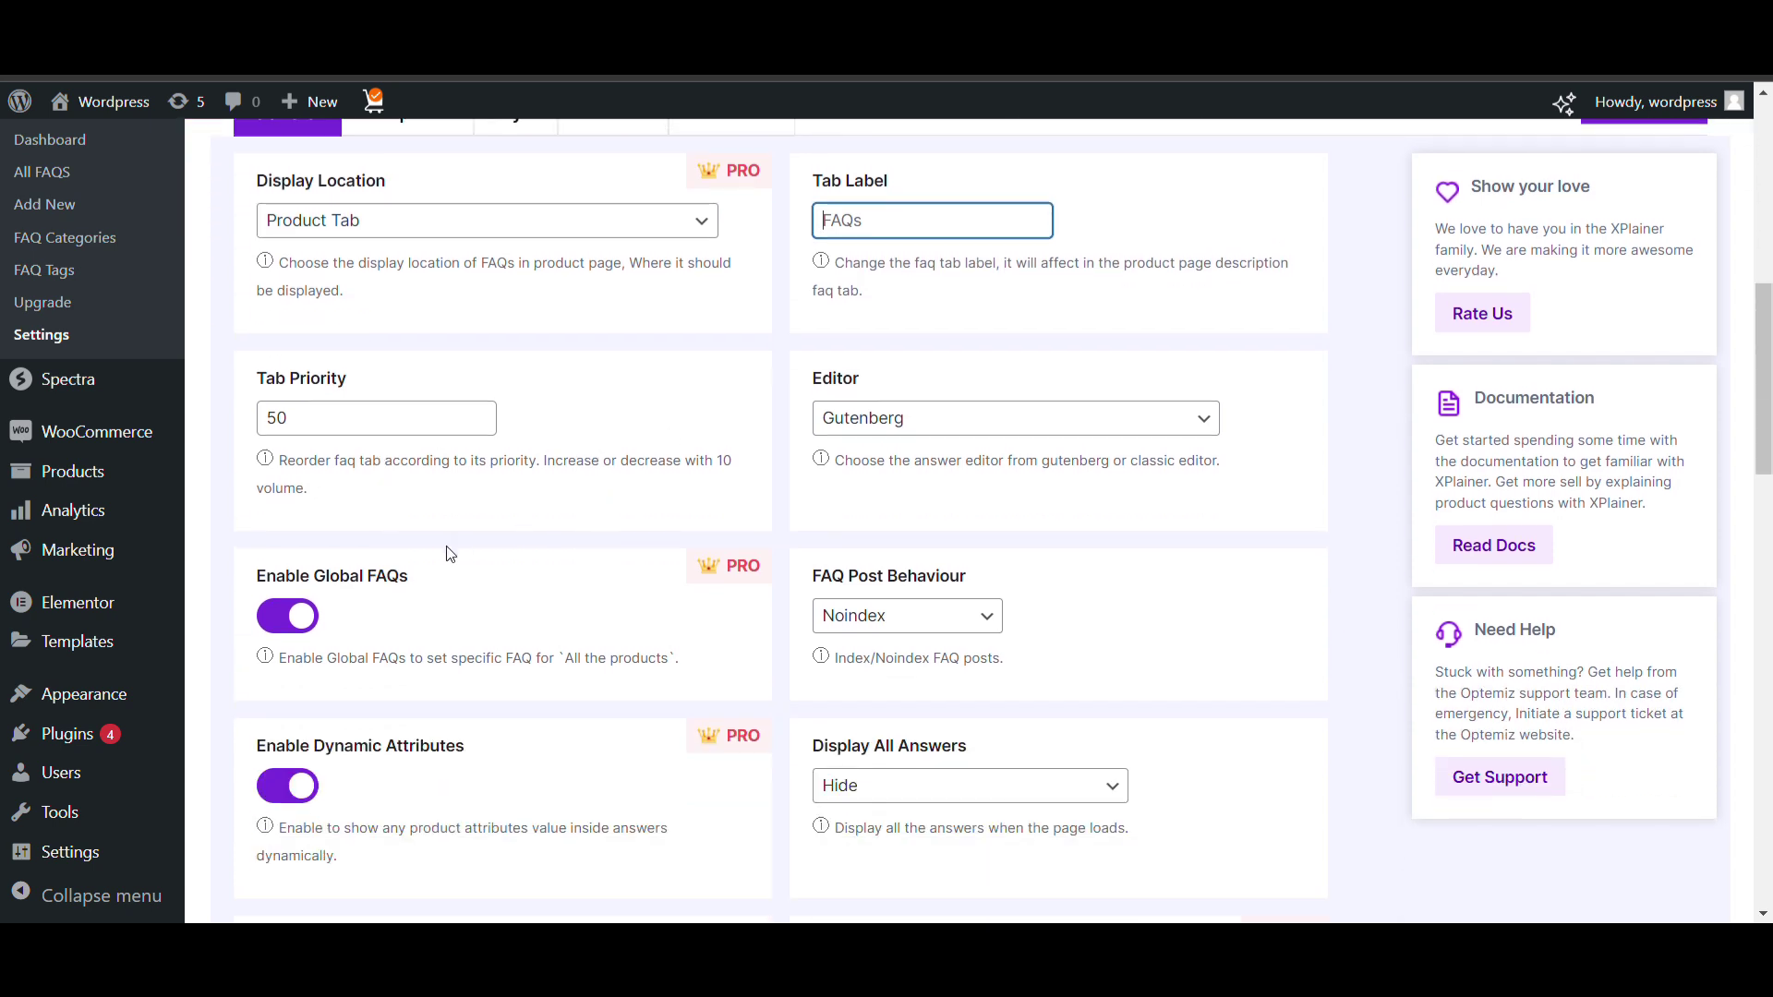
scroll(602, 654, down, 2)
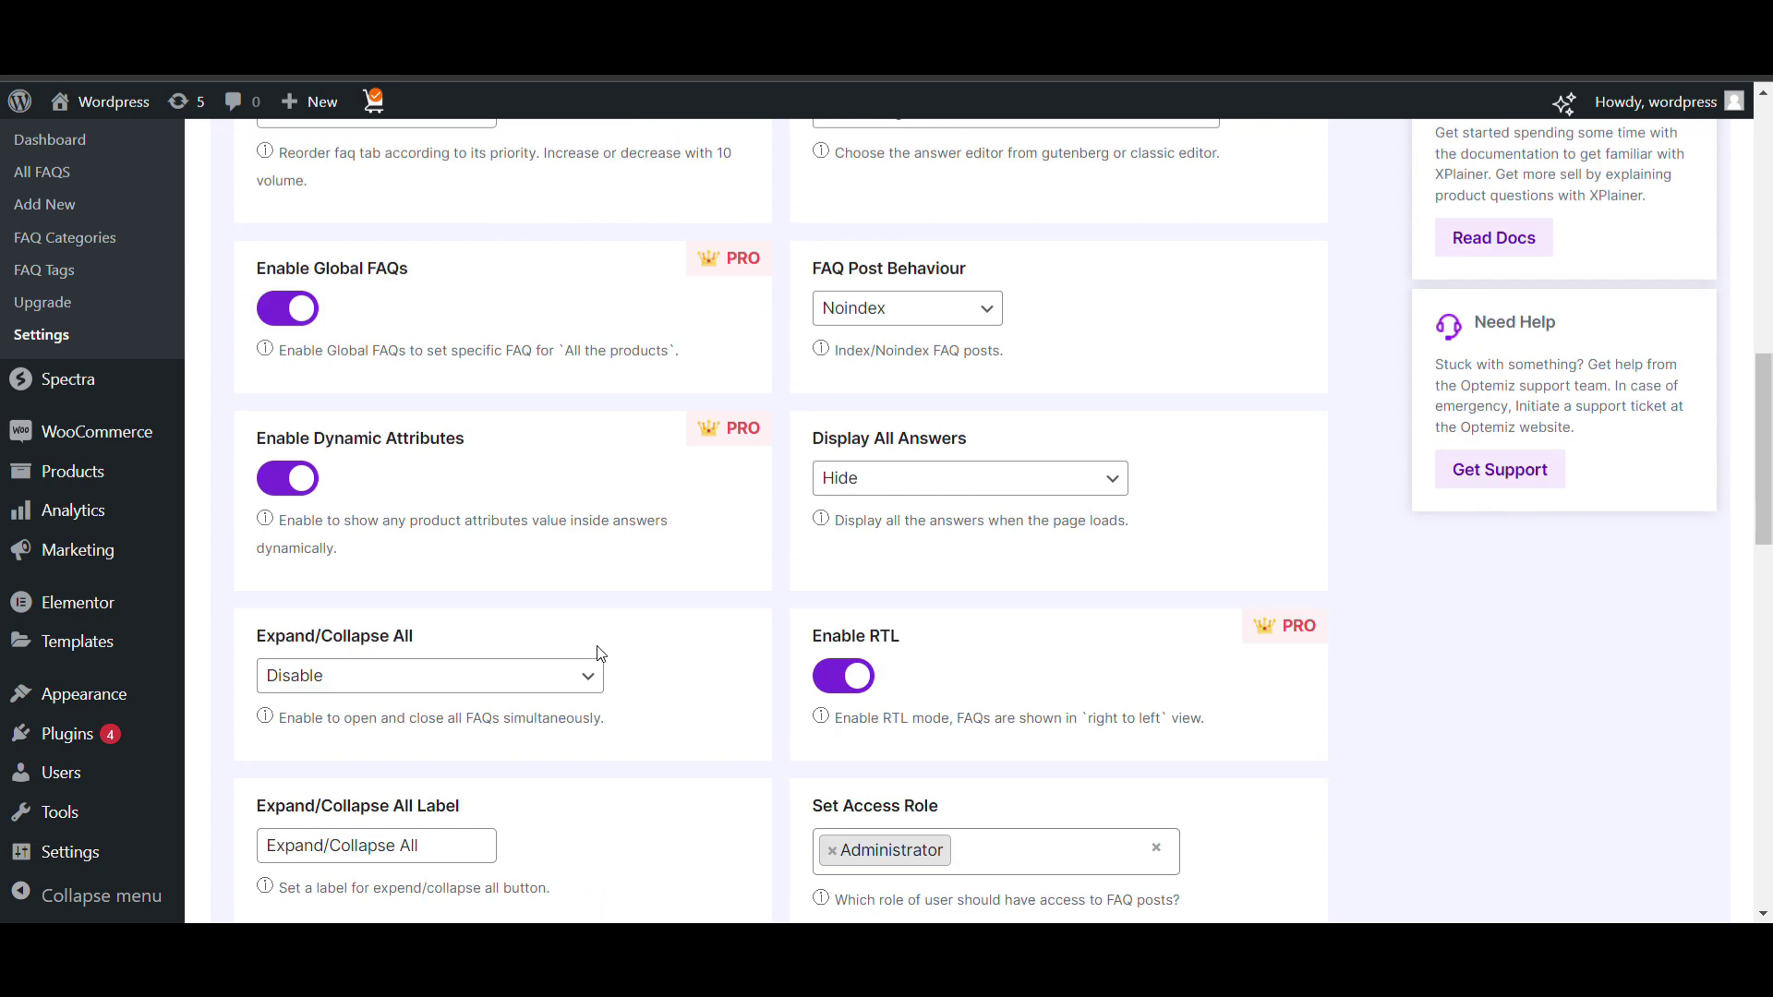
scroll(507, 652, down, 2)
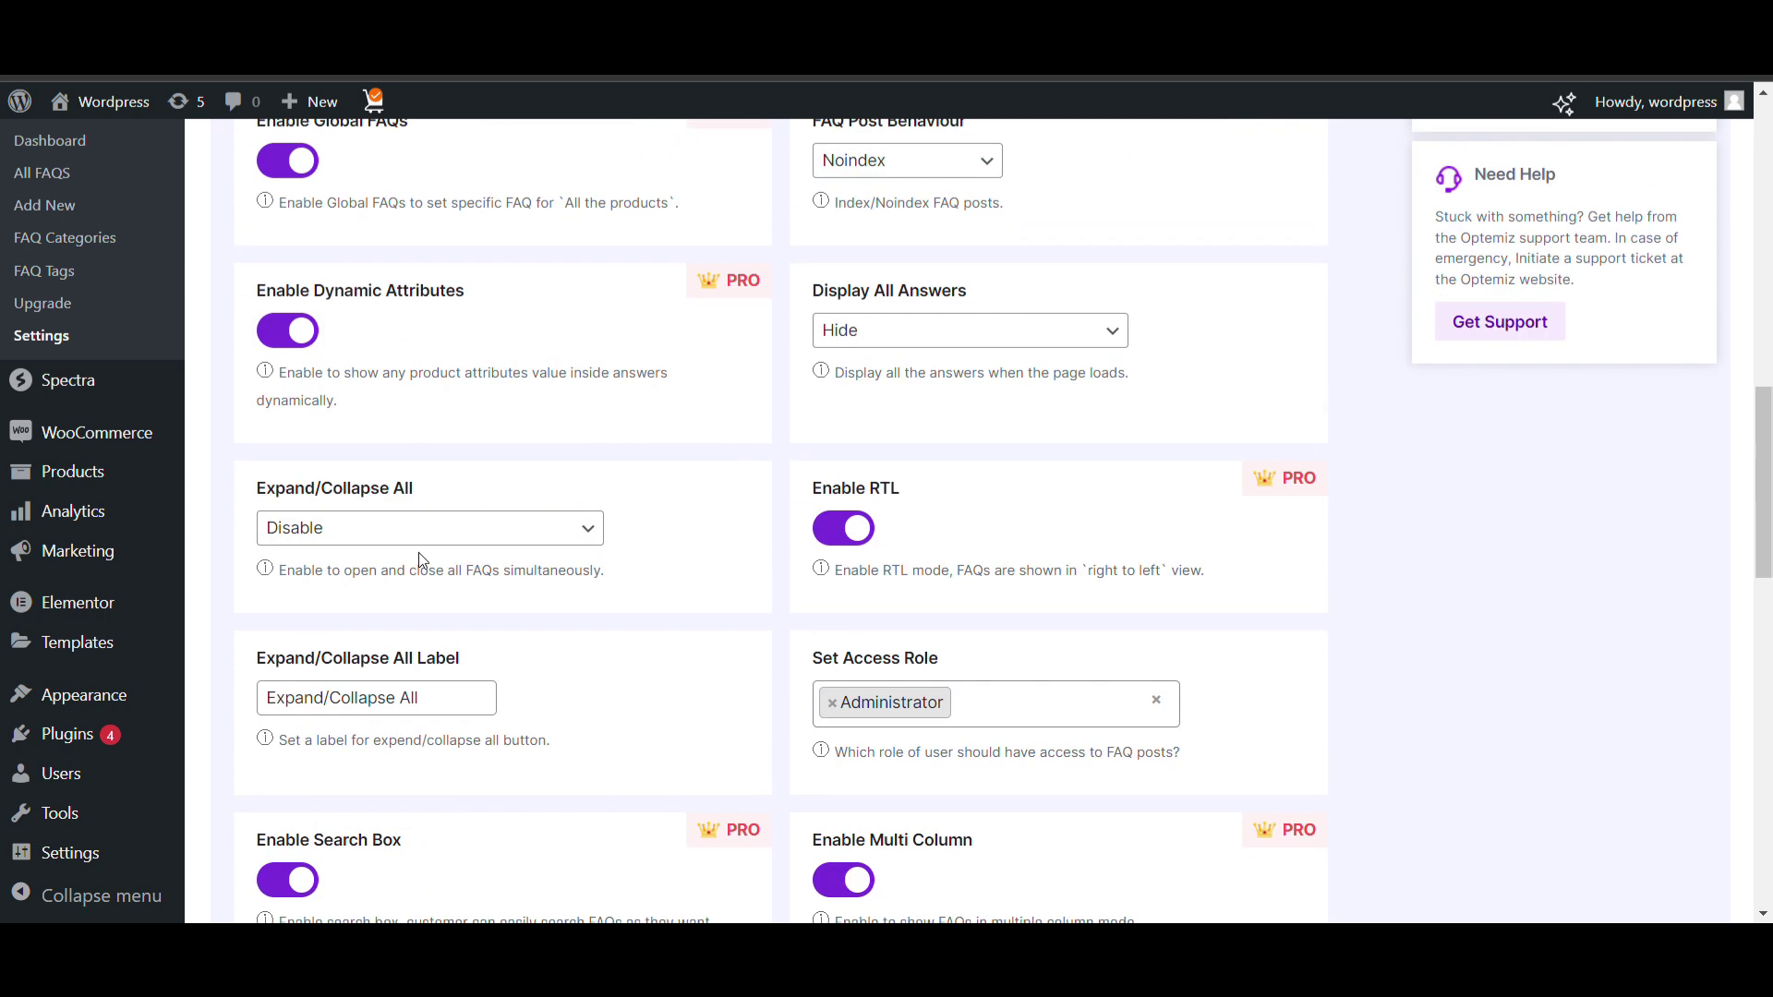
Step: Review the expand/collapse all option and Gutenberg editor, then save the general settings
click(434, 527)
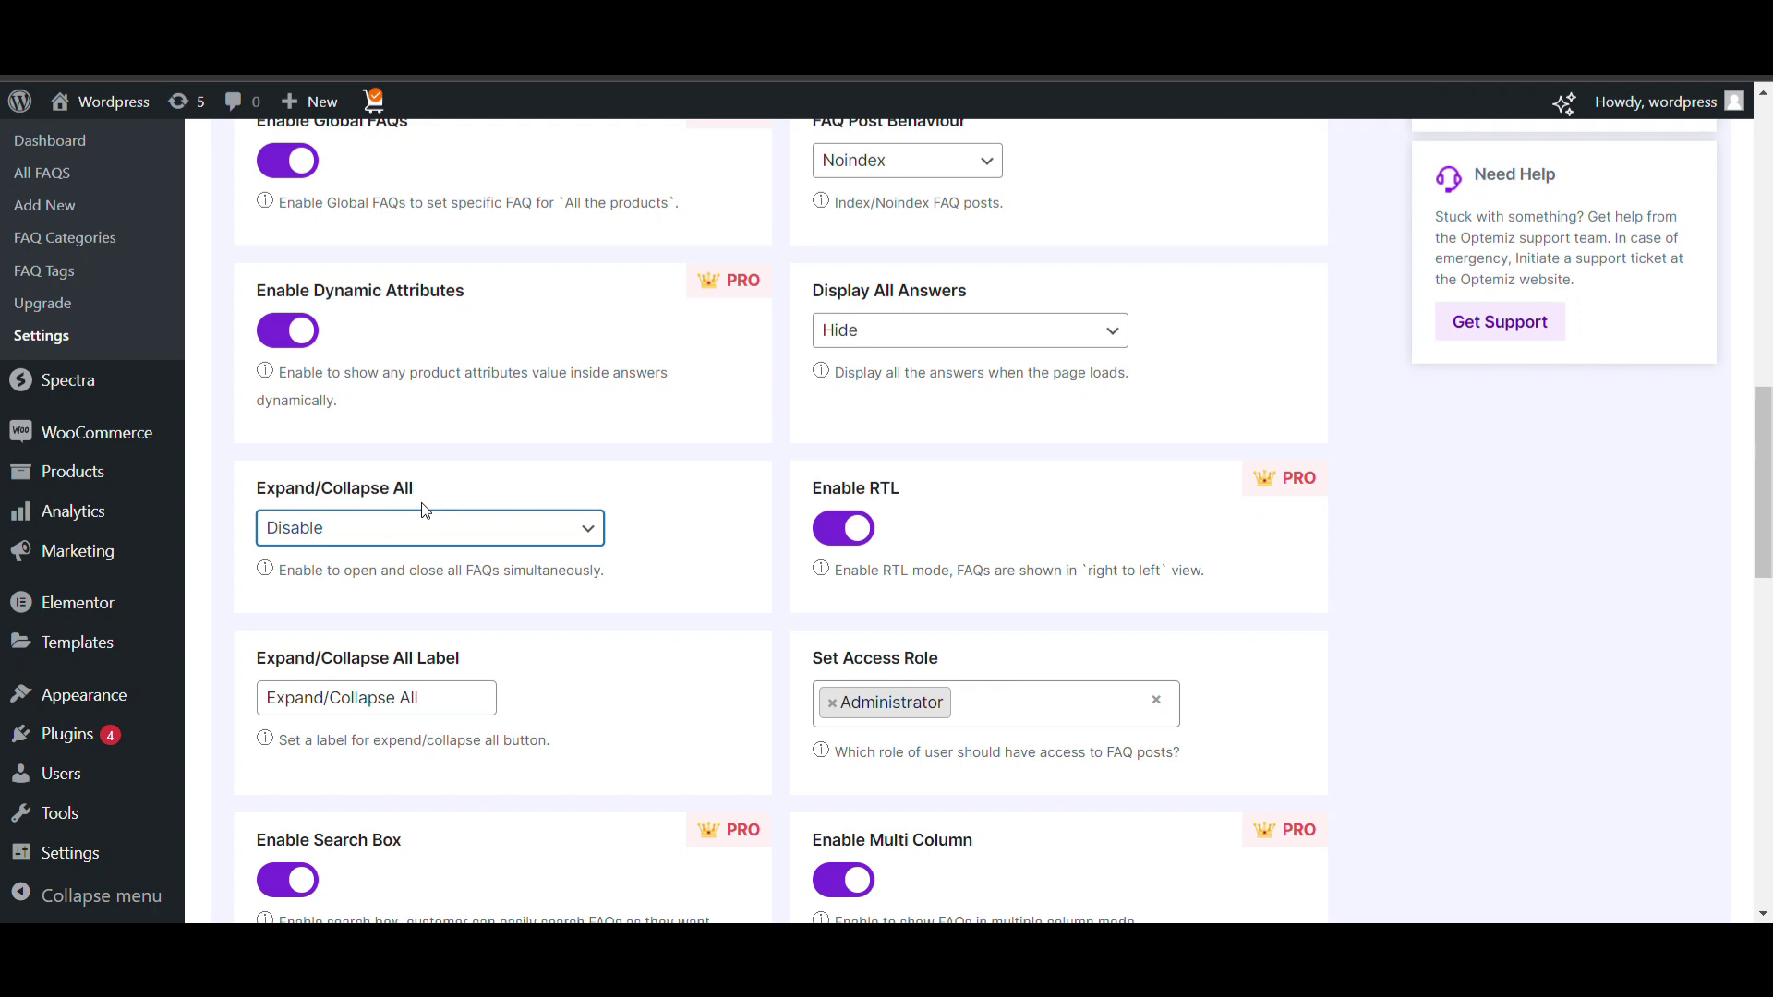
scroll(477, 526, down, 3)
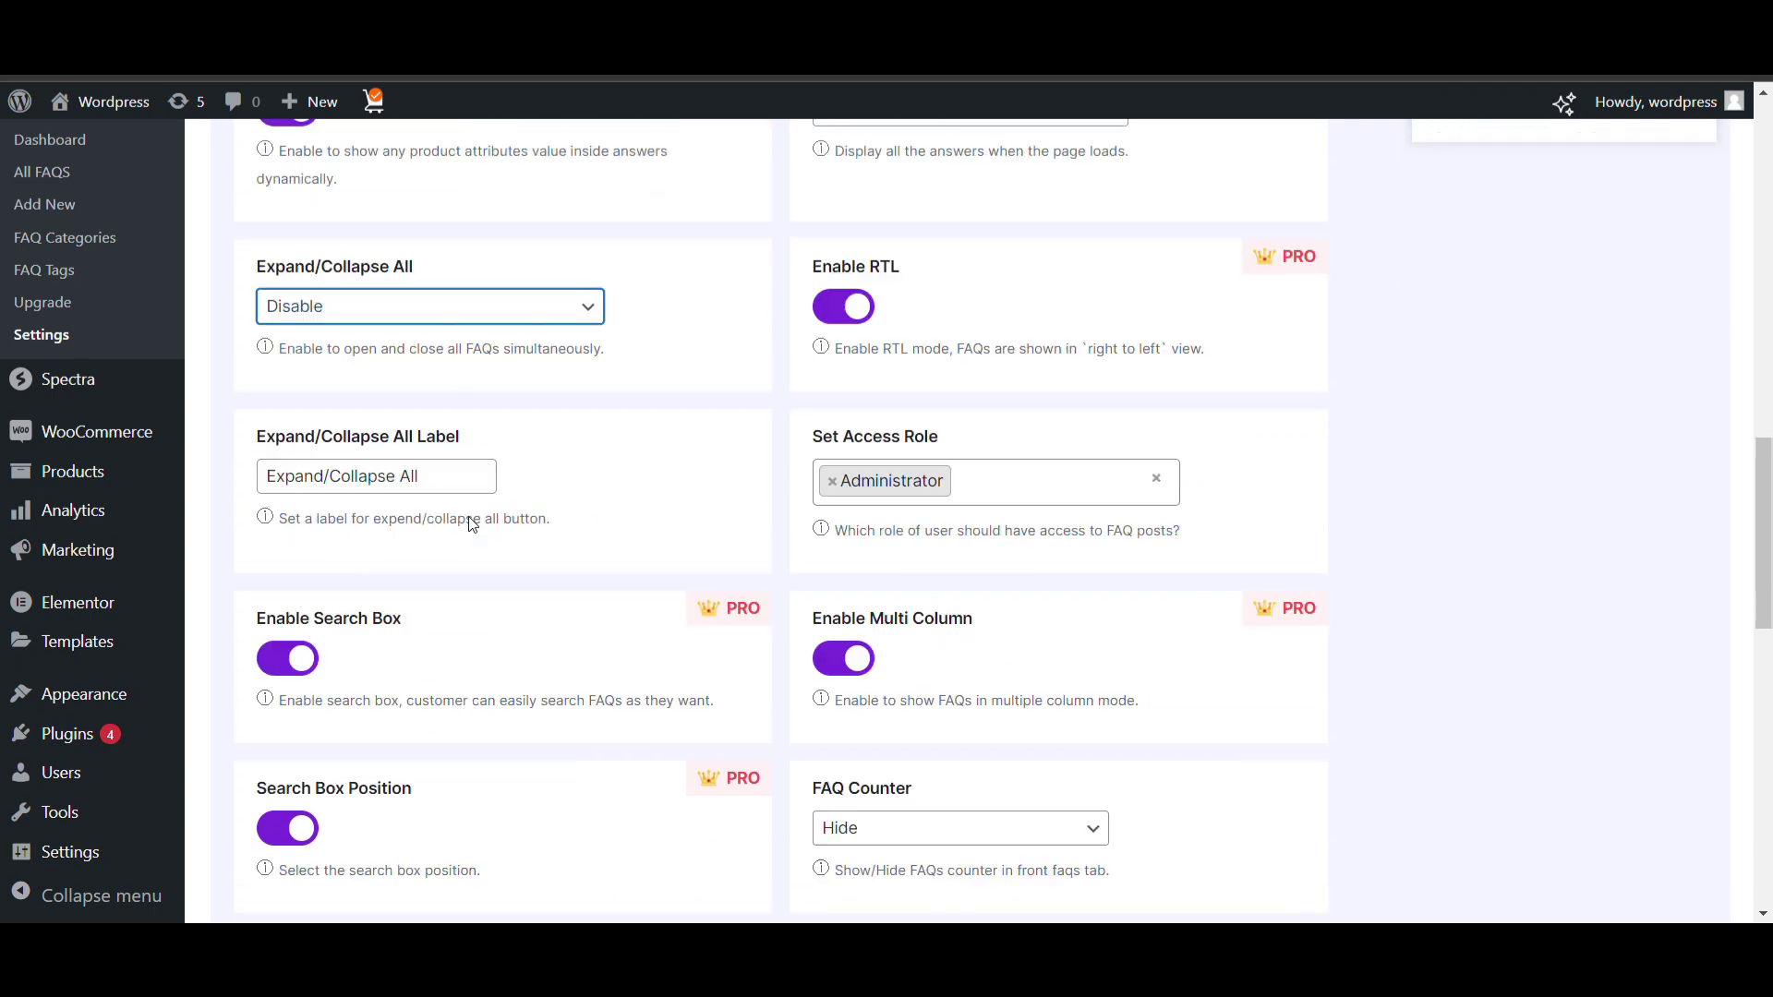
scroll(471, 524, down, 3)
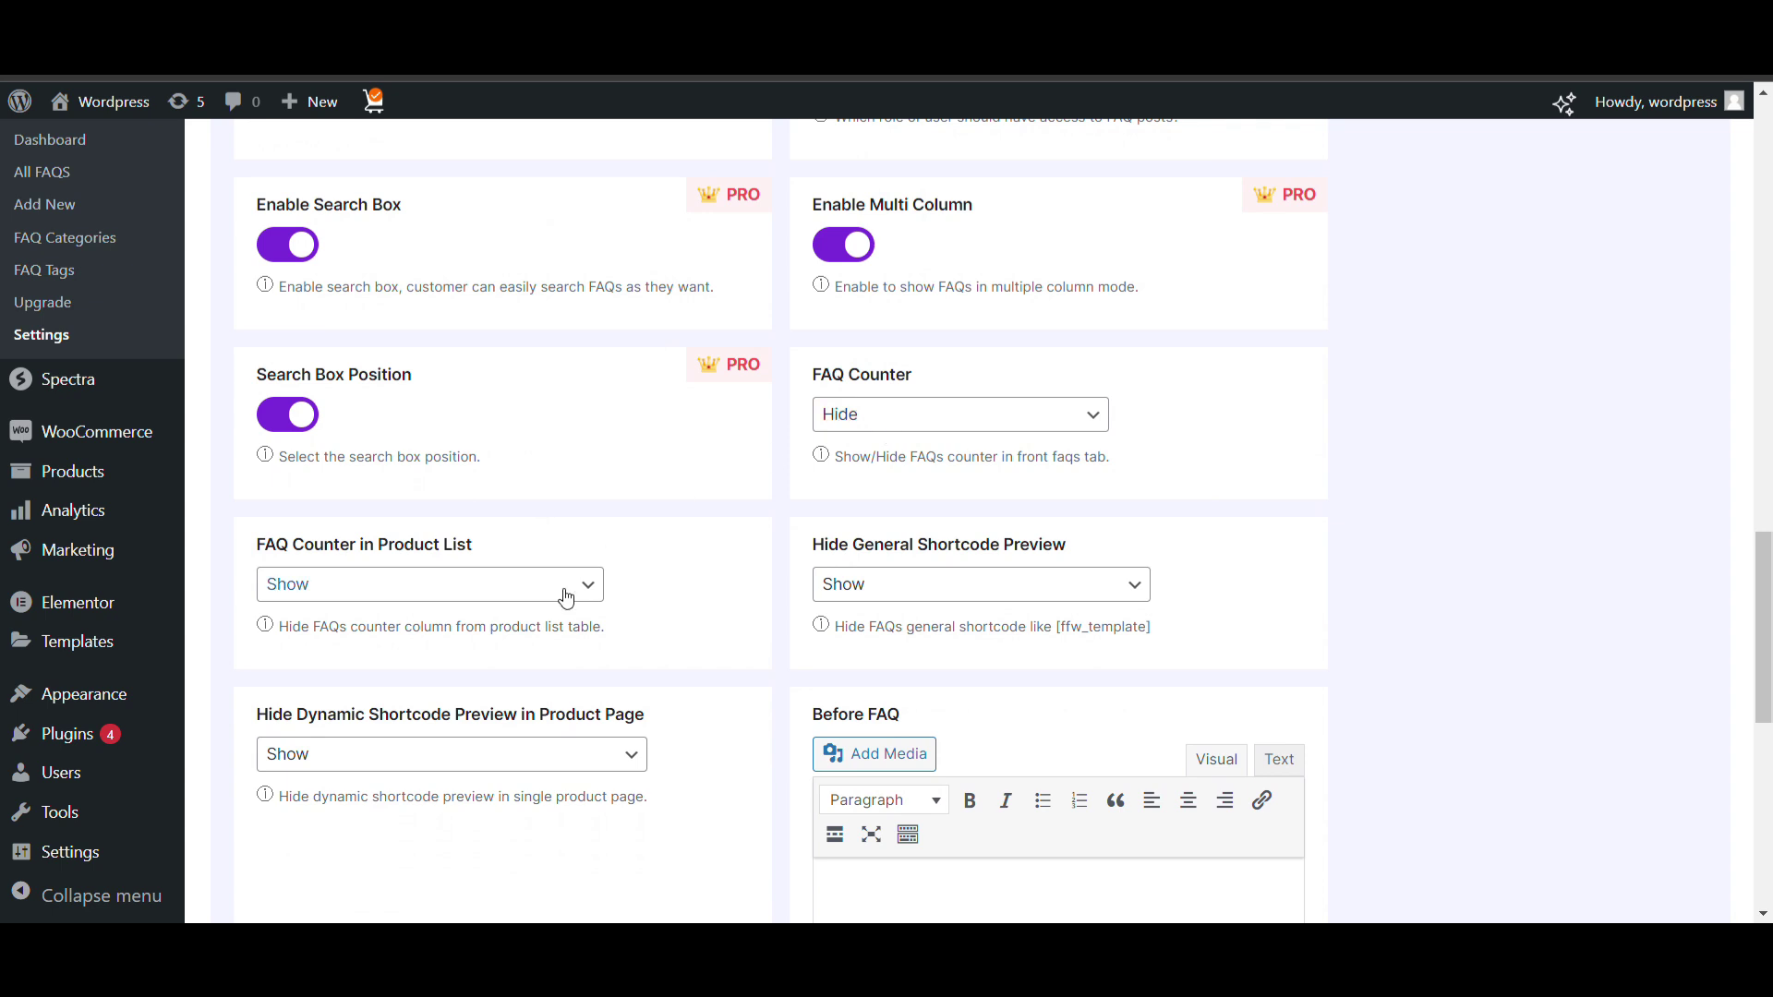
scroll(566, 598, down, 2)
scroll(566, 598, down, 1)
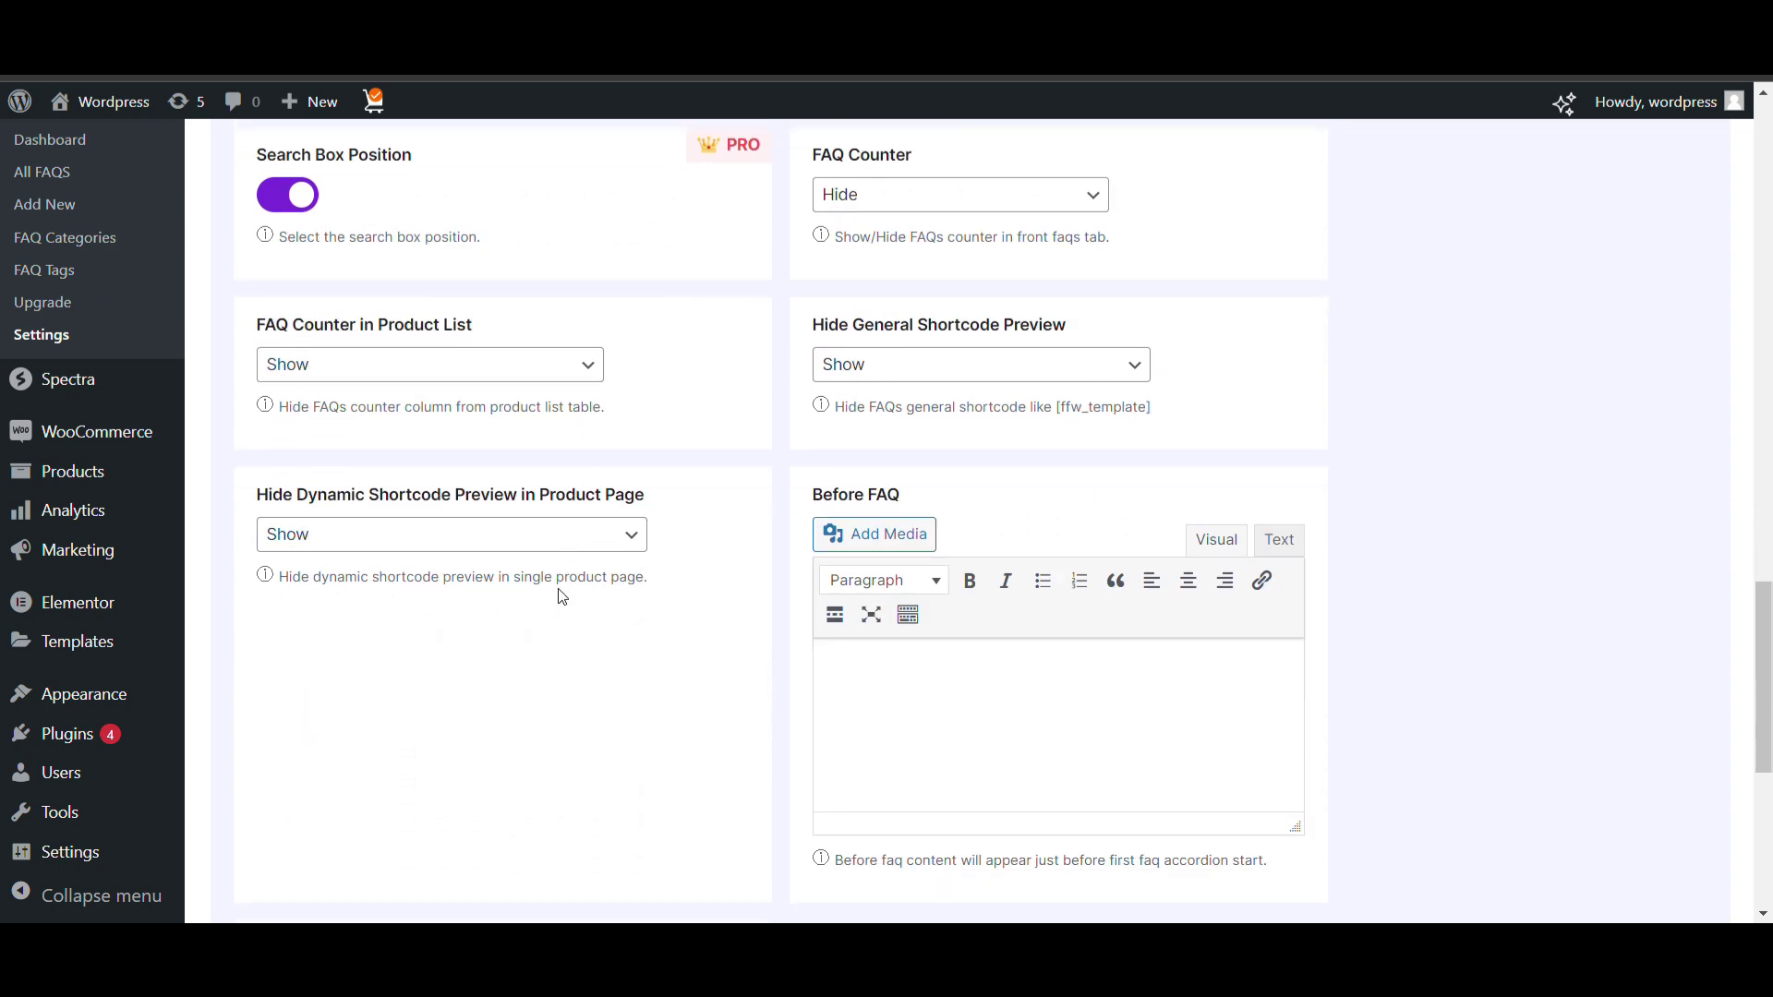
scroll(561, 596, up, 3)
scroll(560, 595, up, 3)
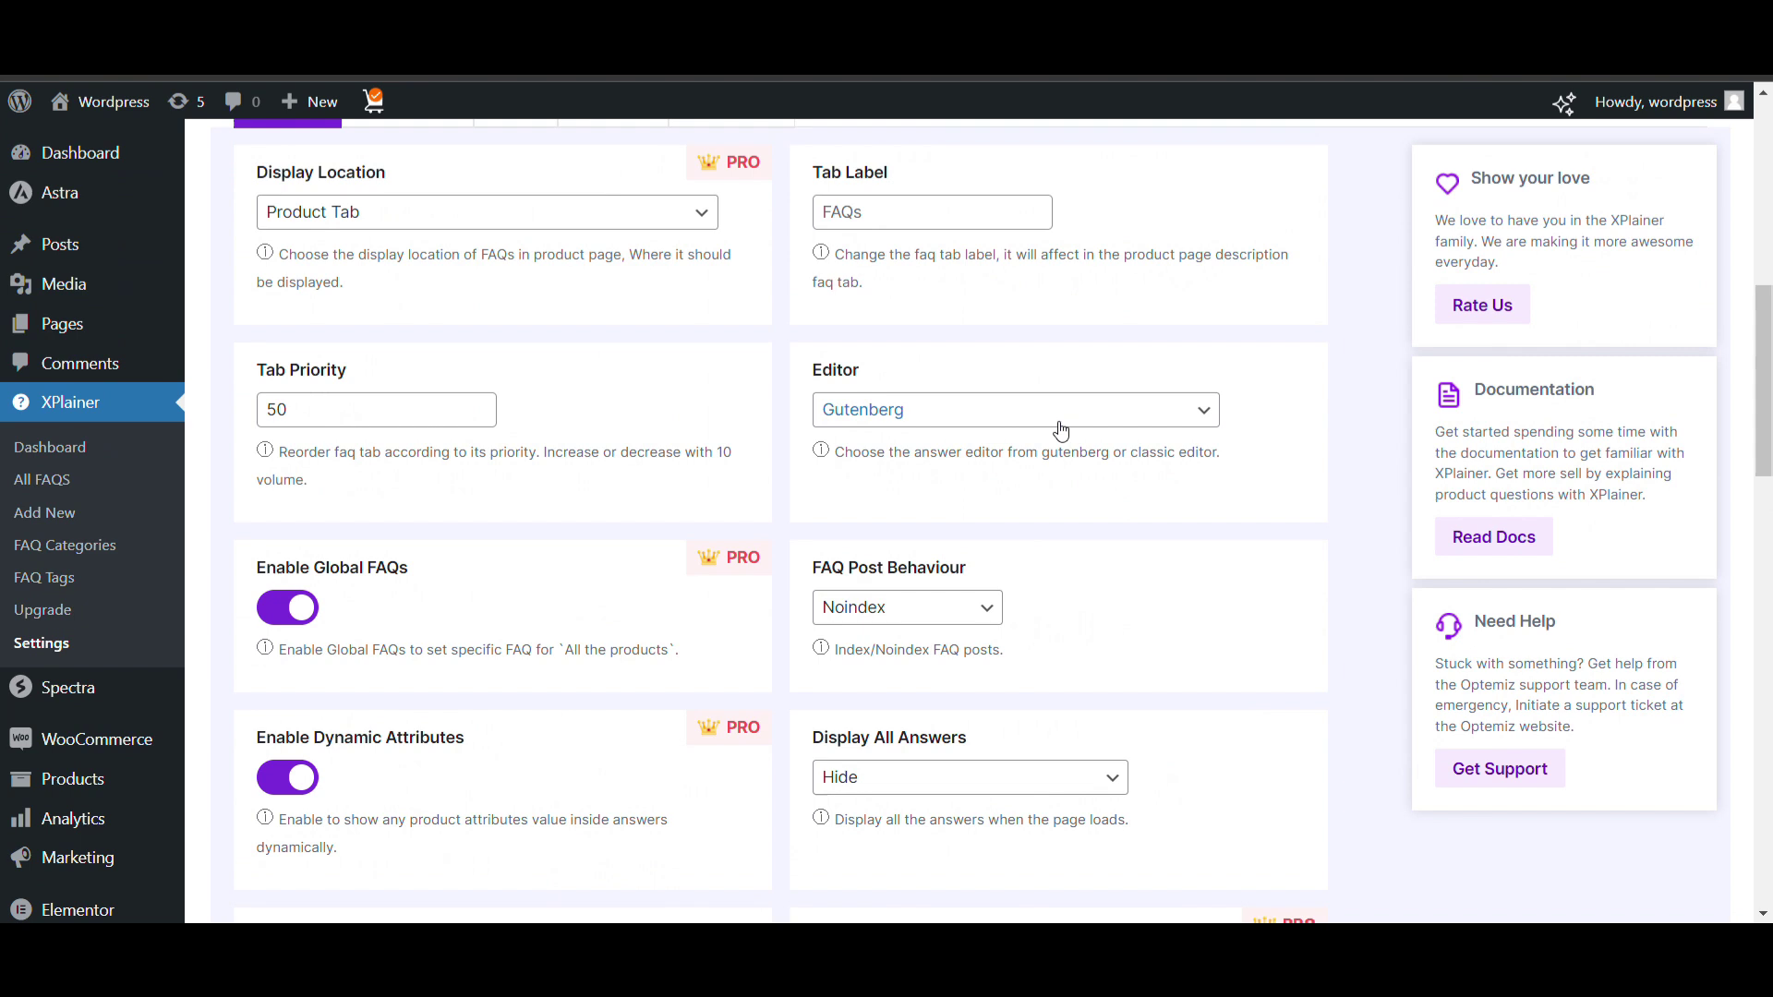
scroll(1061, 428, up, 2)
click(1002, 561)
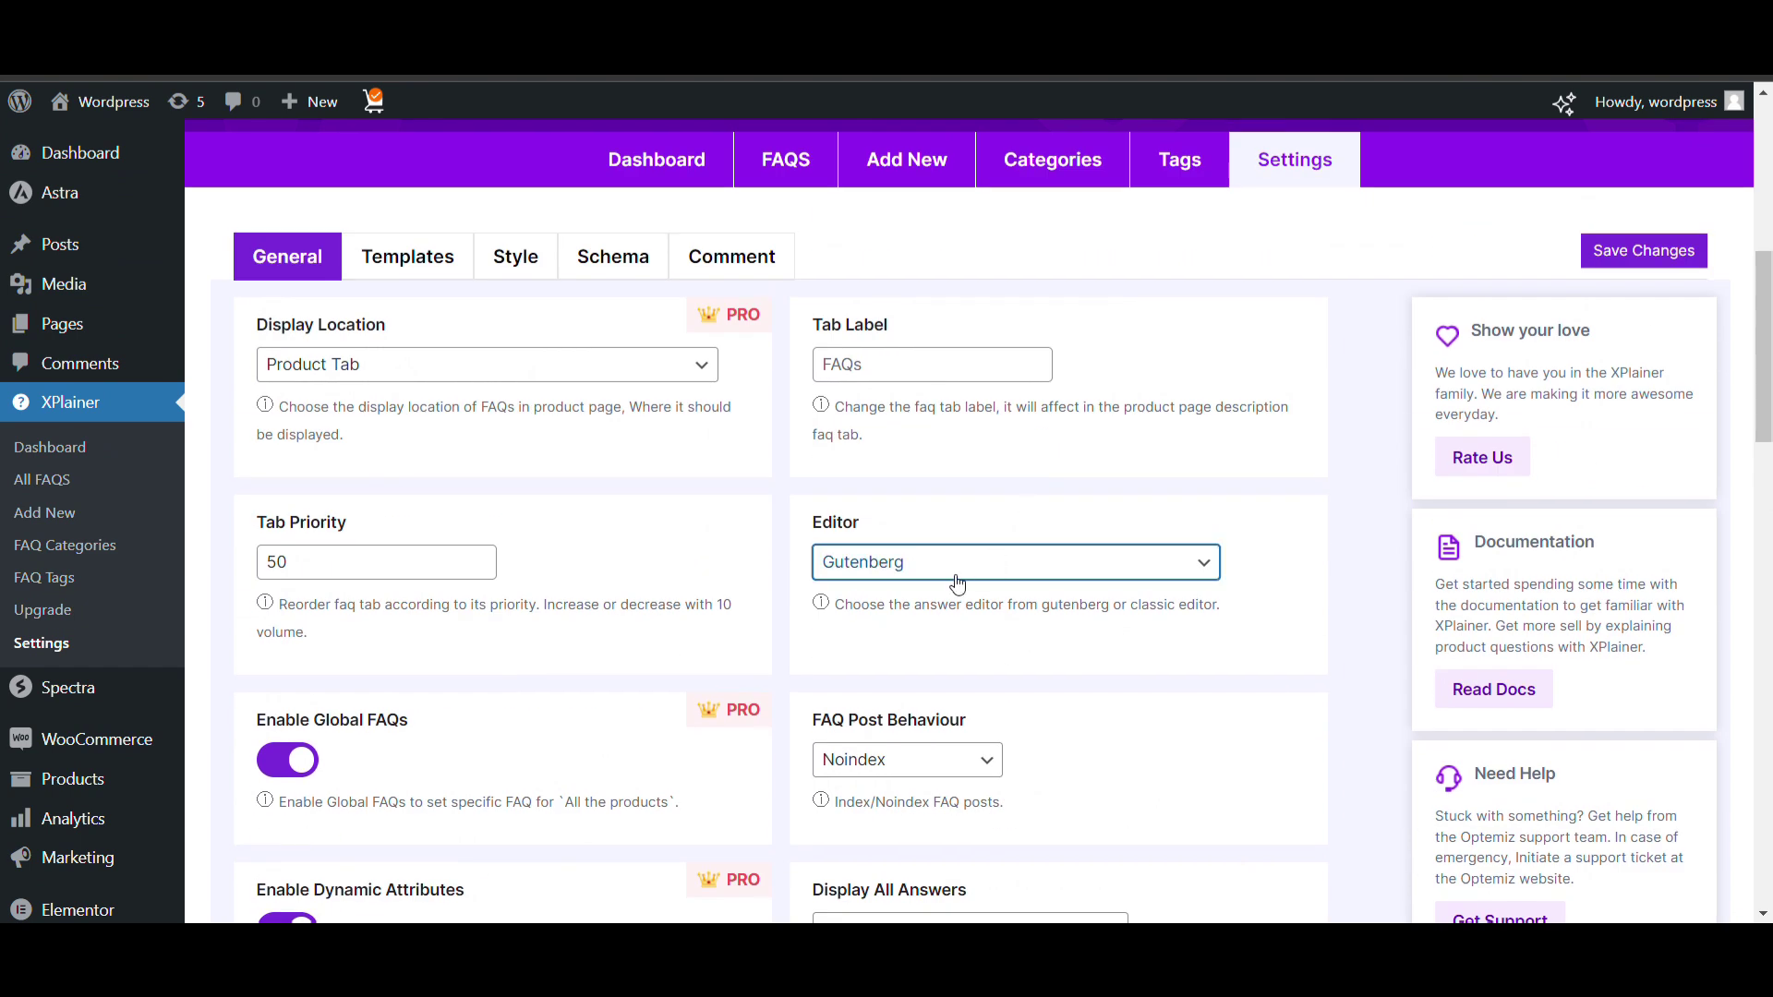
scroll(954, 583, up, 1)
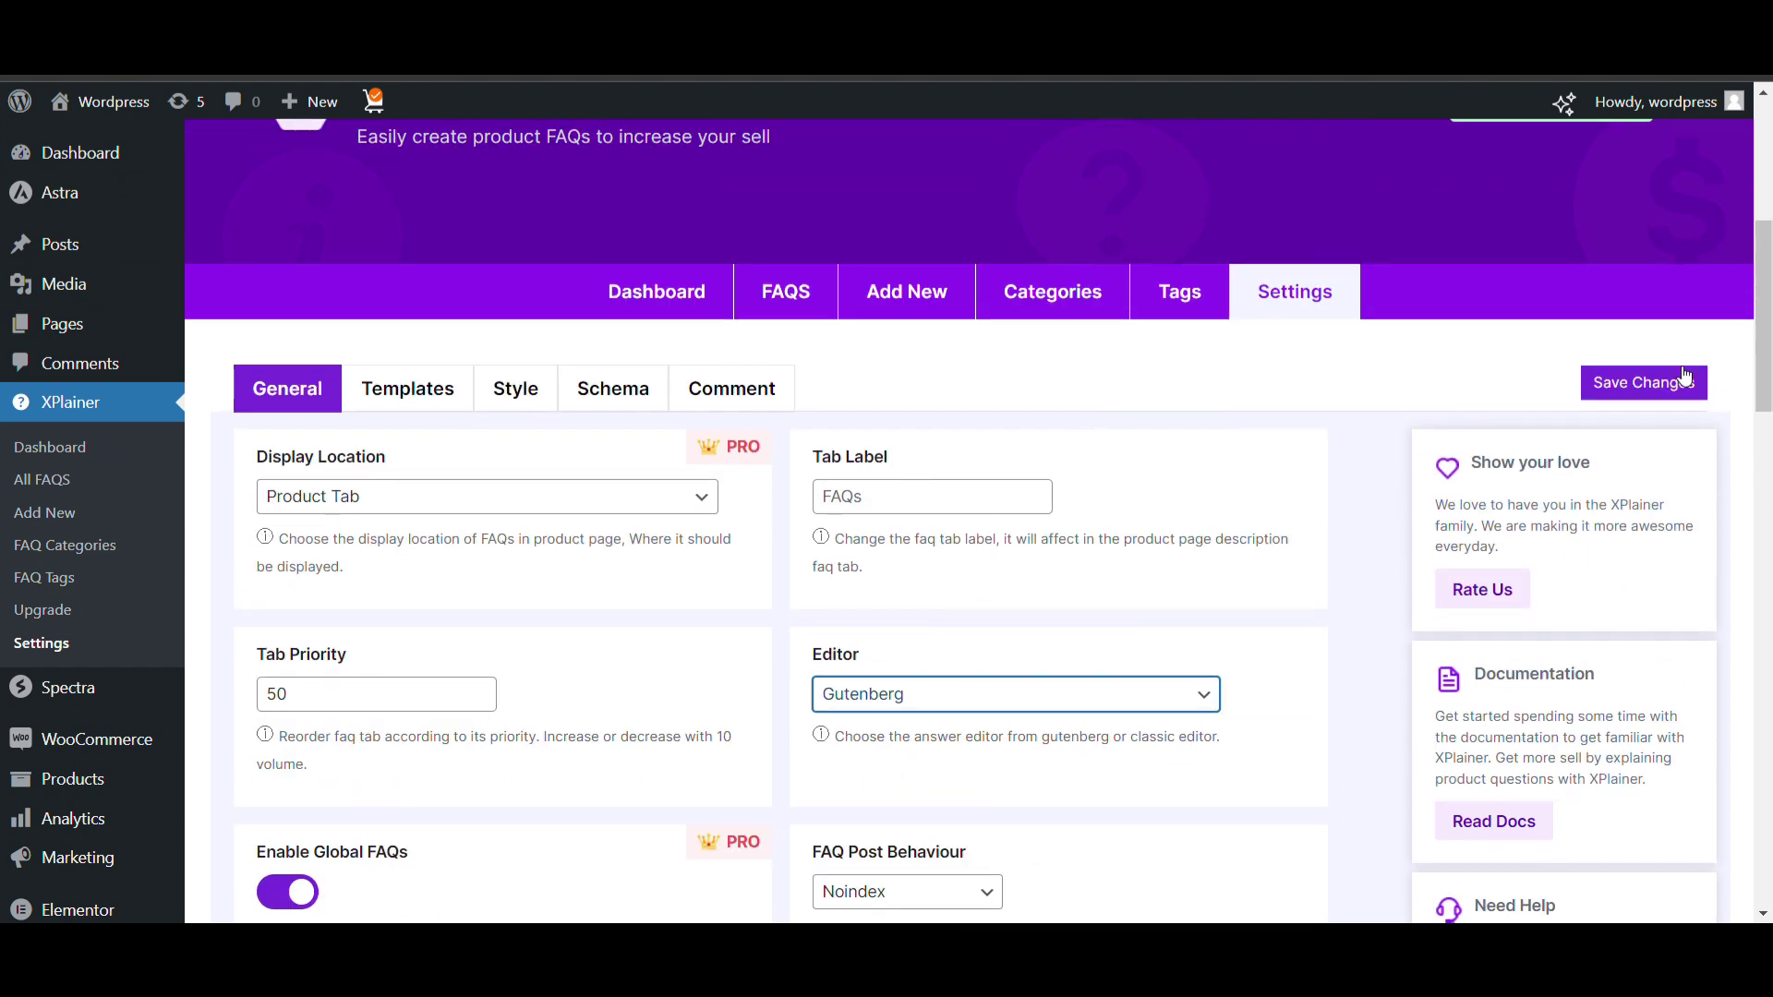
click(1661, 398)
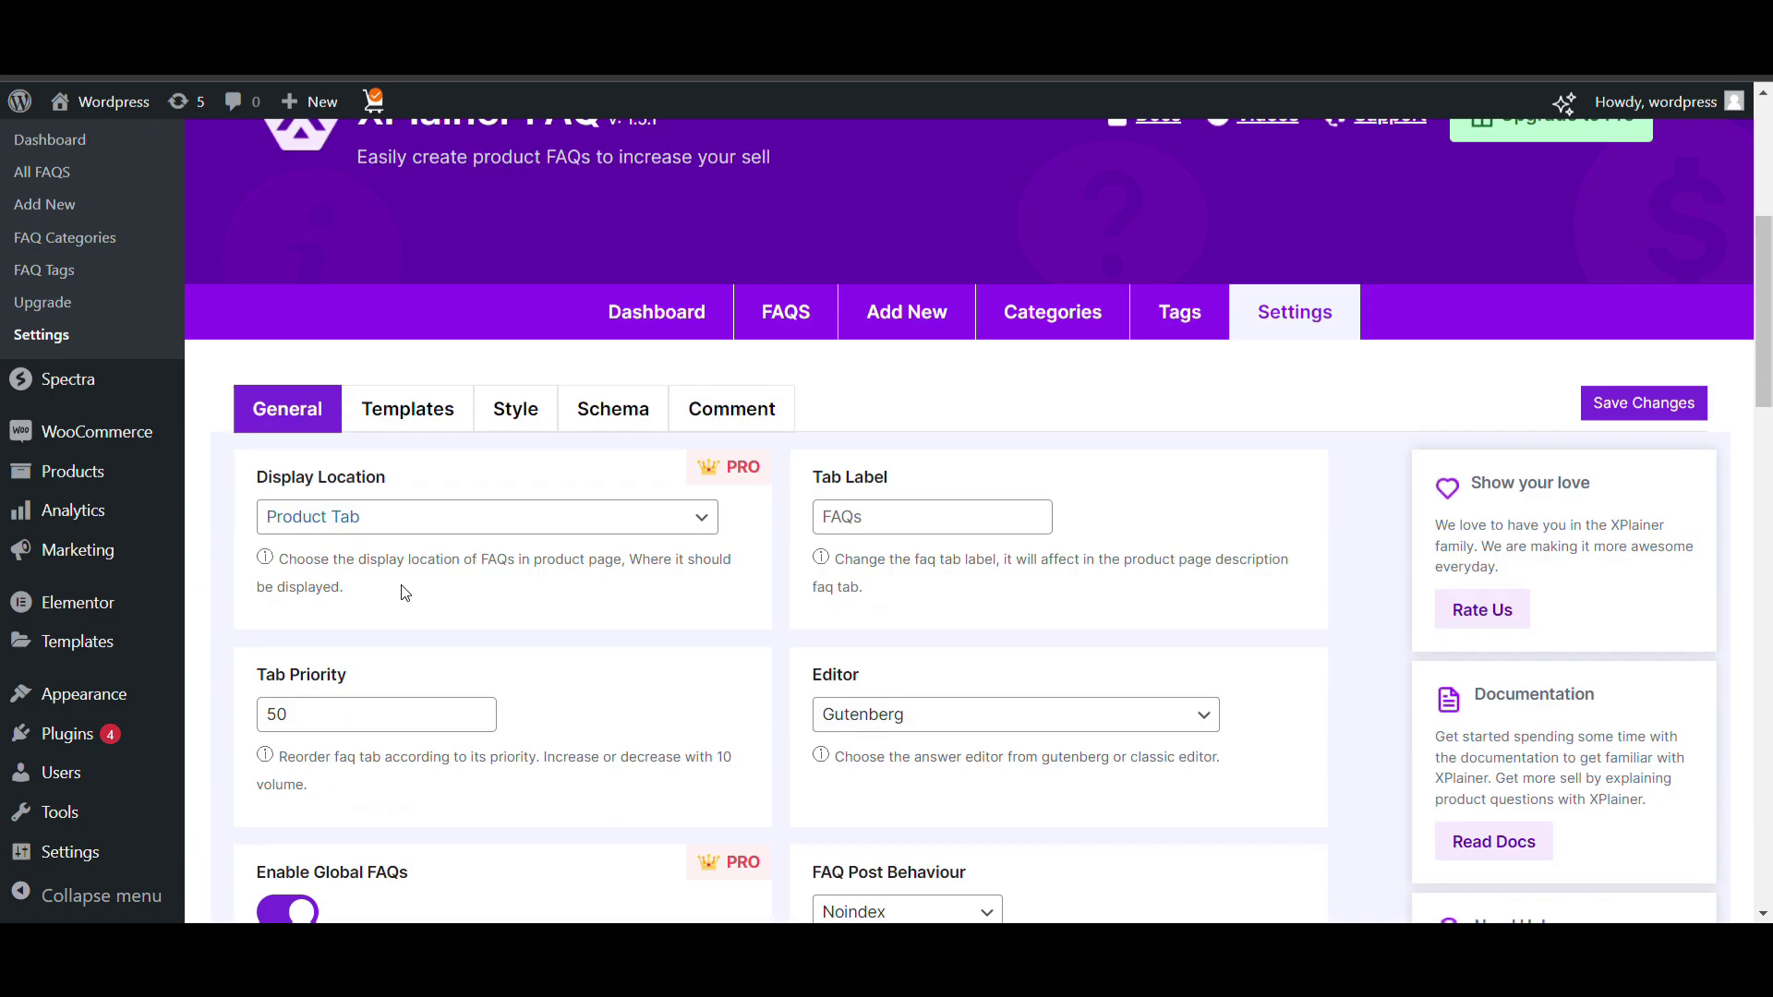
Step: Look through the FAQ template choices, with Classic Template active
click(424, 430)
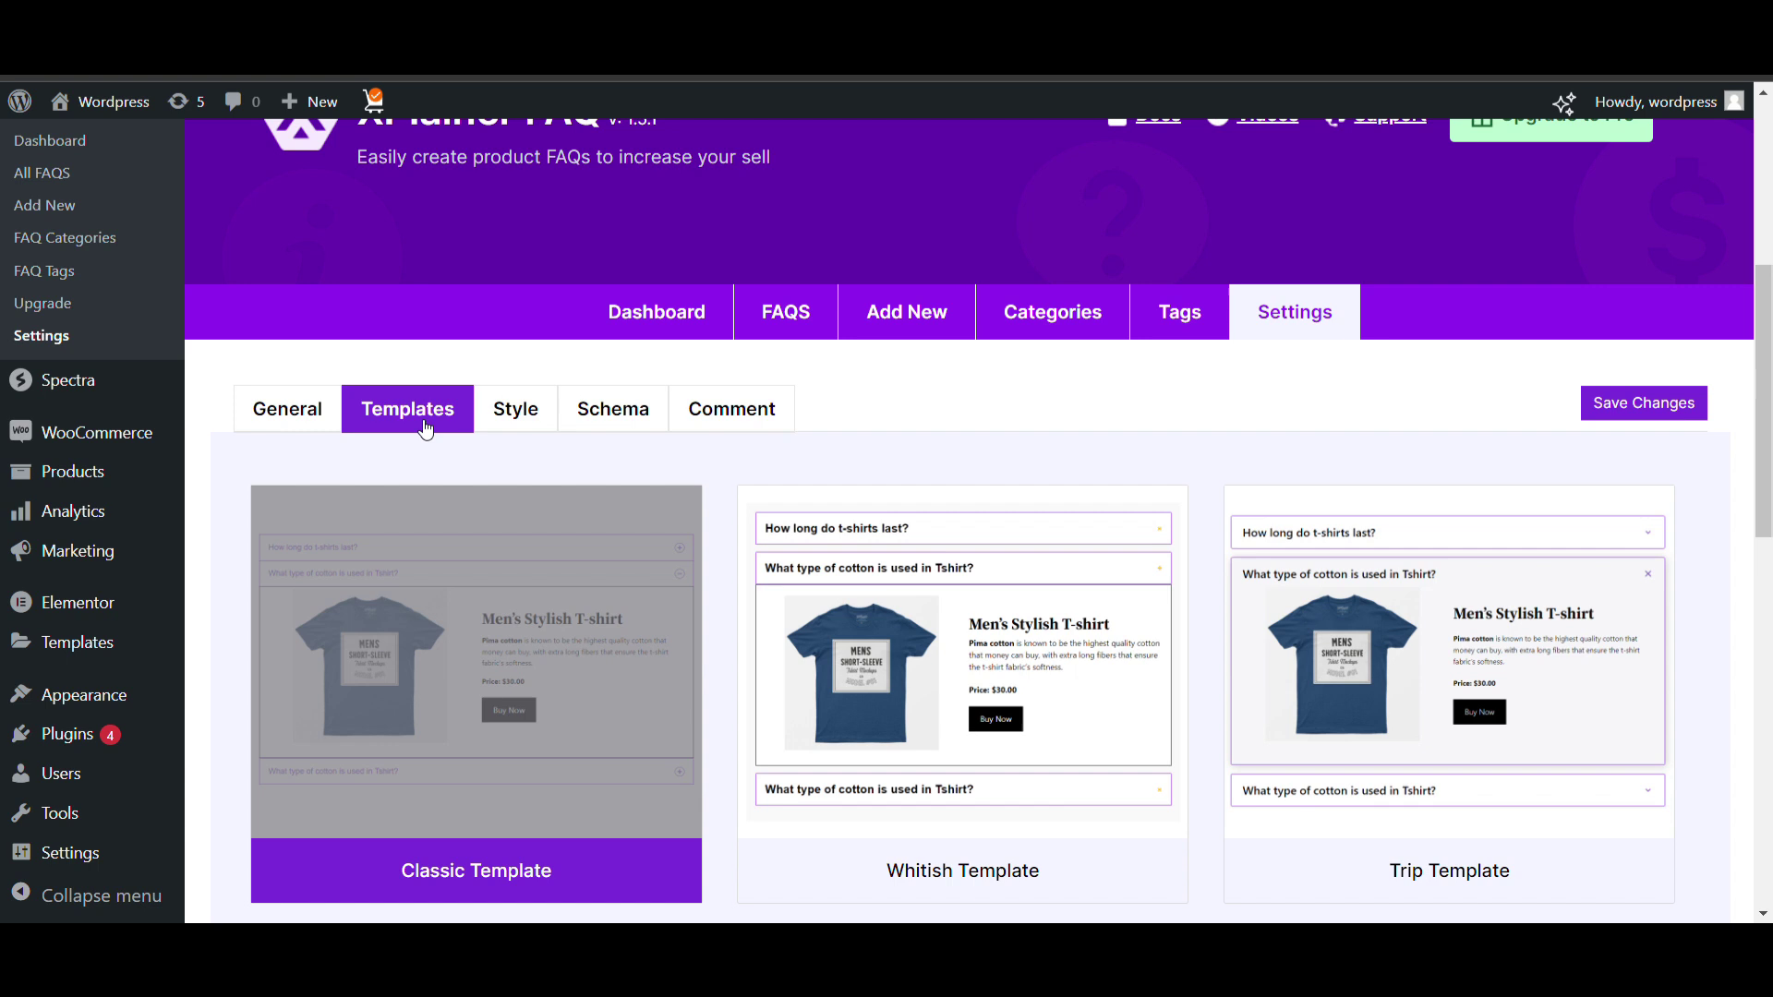
scroll(709, 452, down, 3)
mouse_move(559, 576)
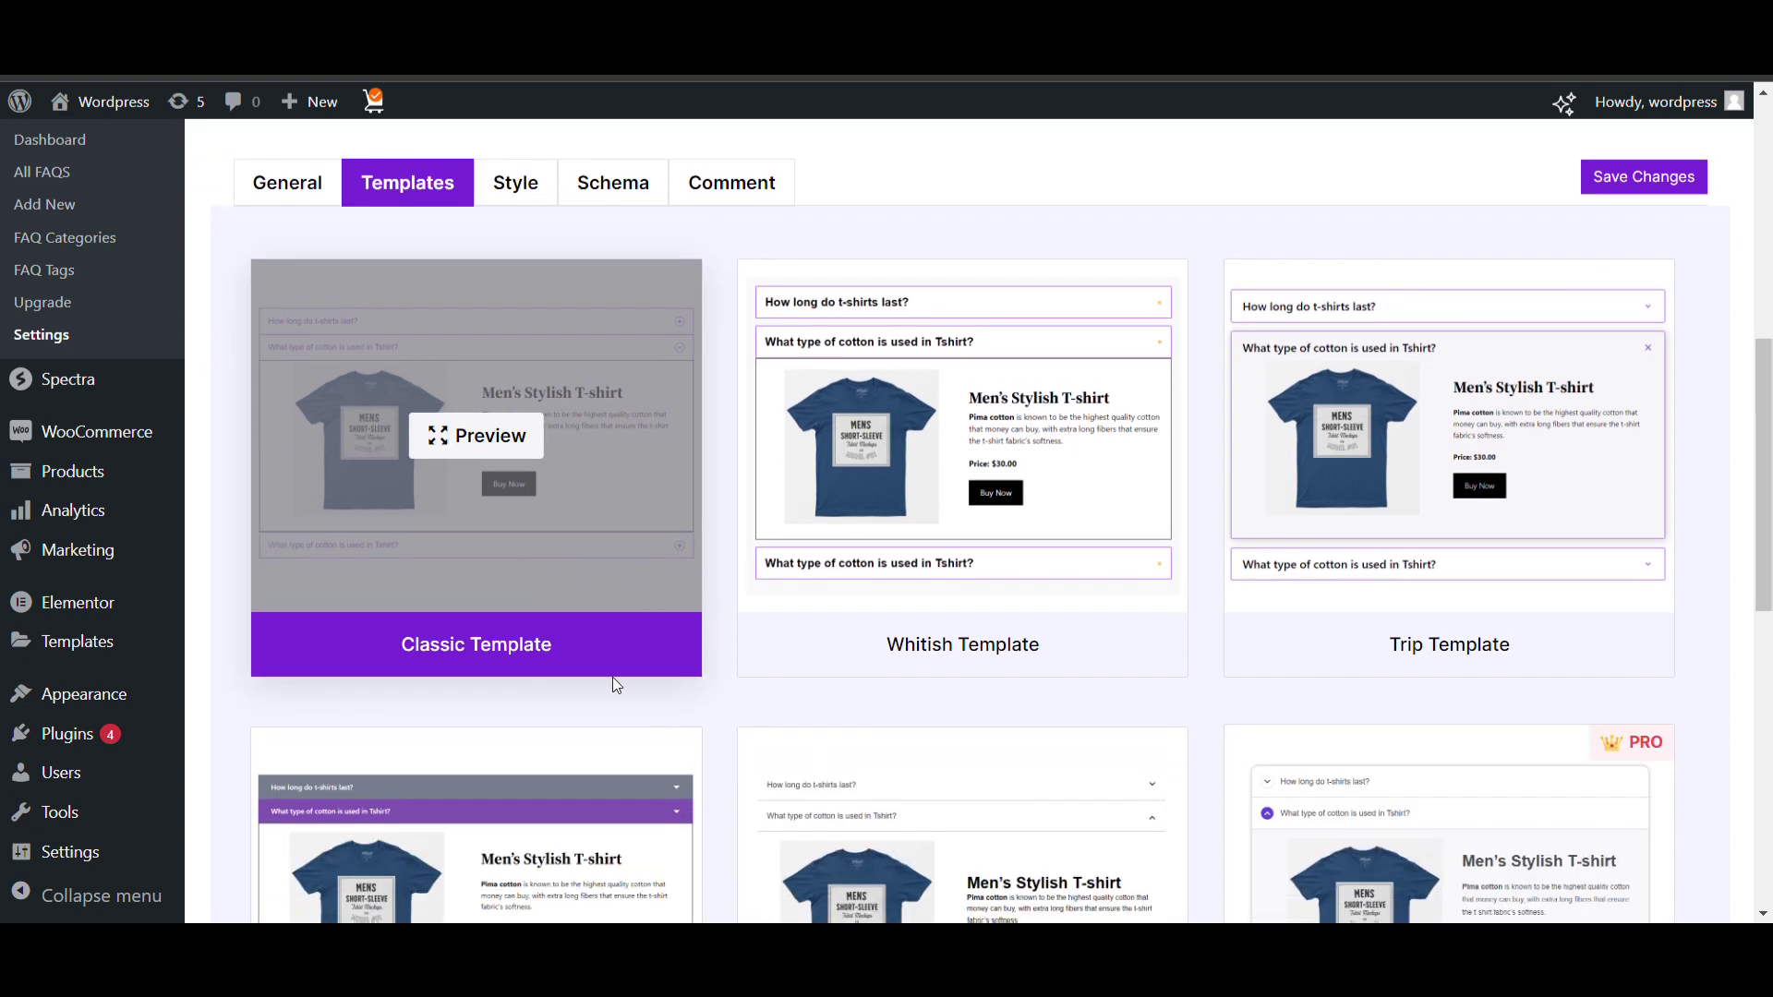
scroll(612, 678, down, 5)
scroll(612, 678, up, 1)
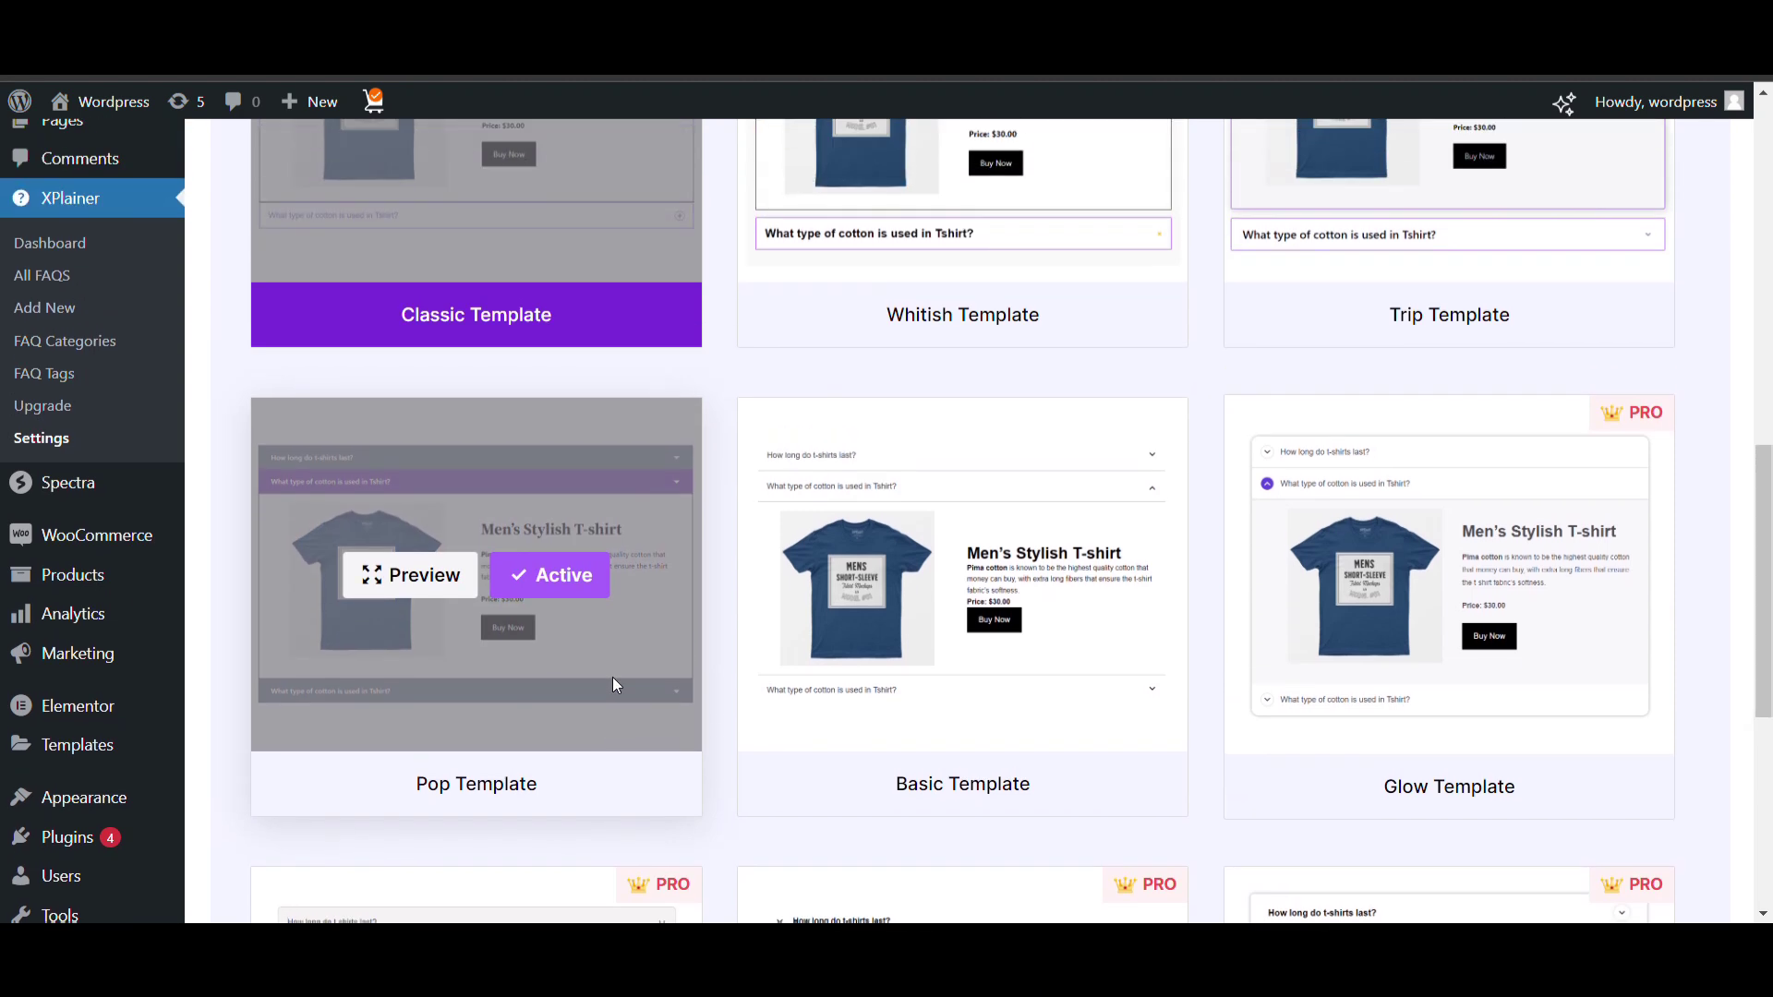
scroll(613, 680, up, 4)
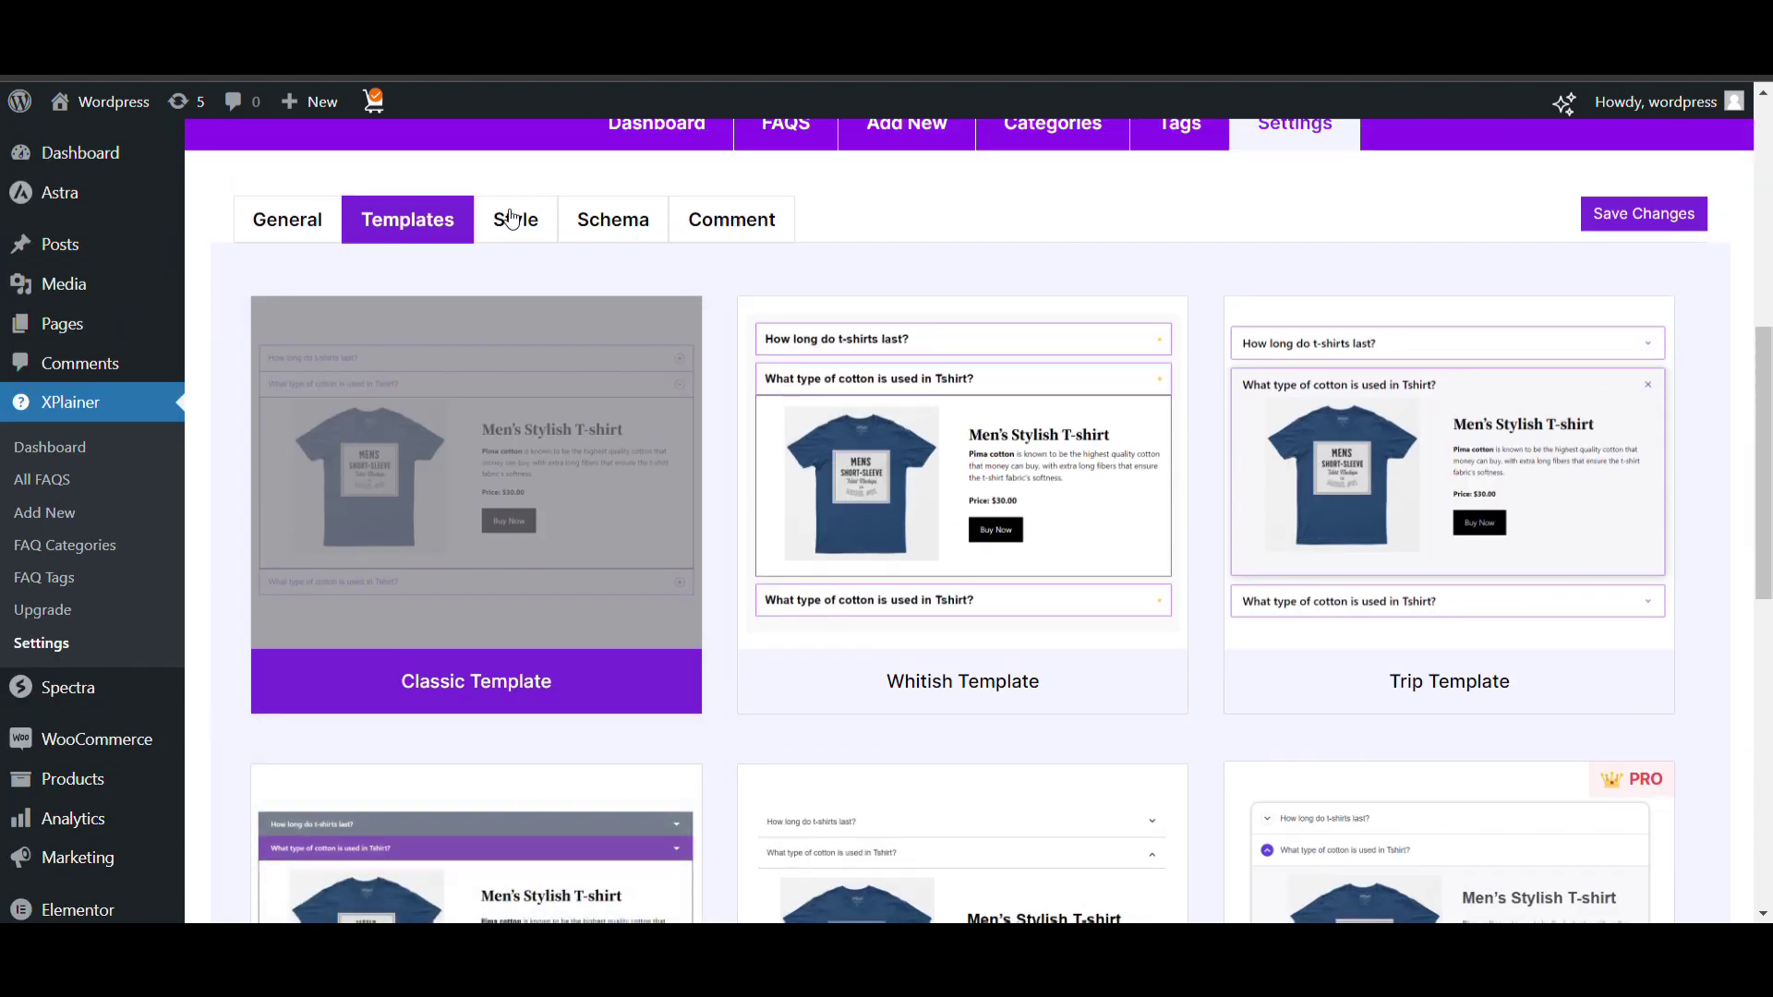
Step: View the Style, Schema and Comment settings tabs
click(511, 218)
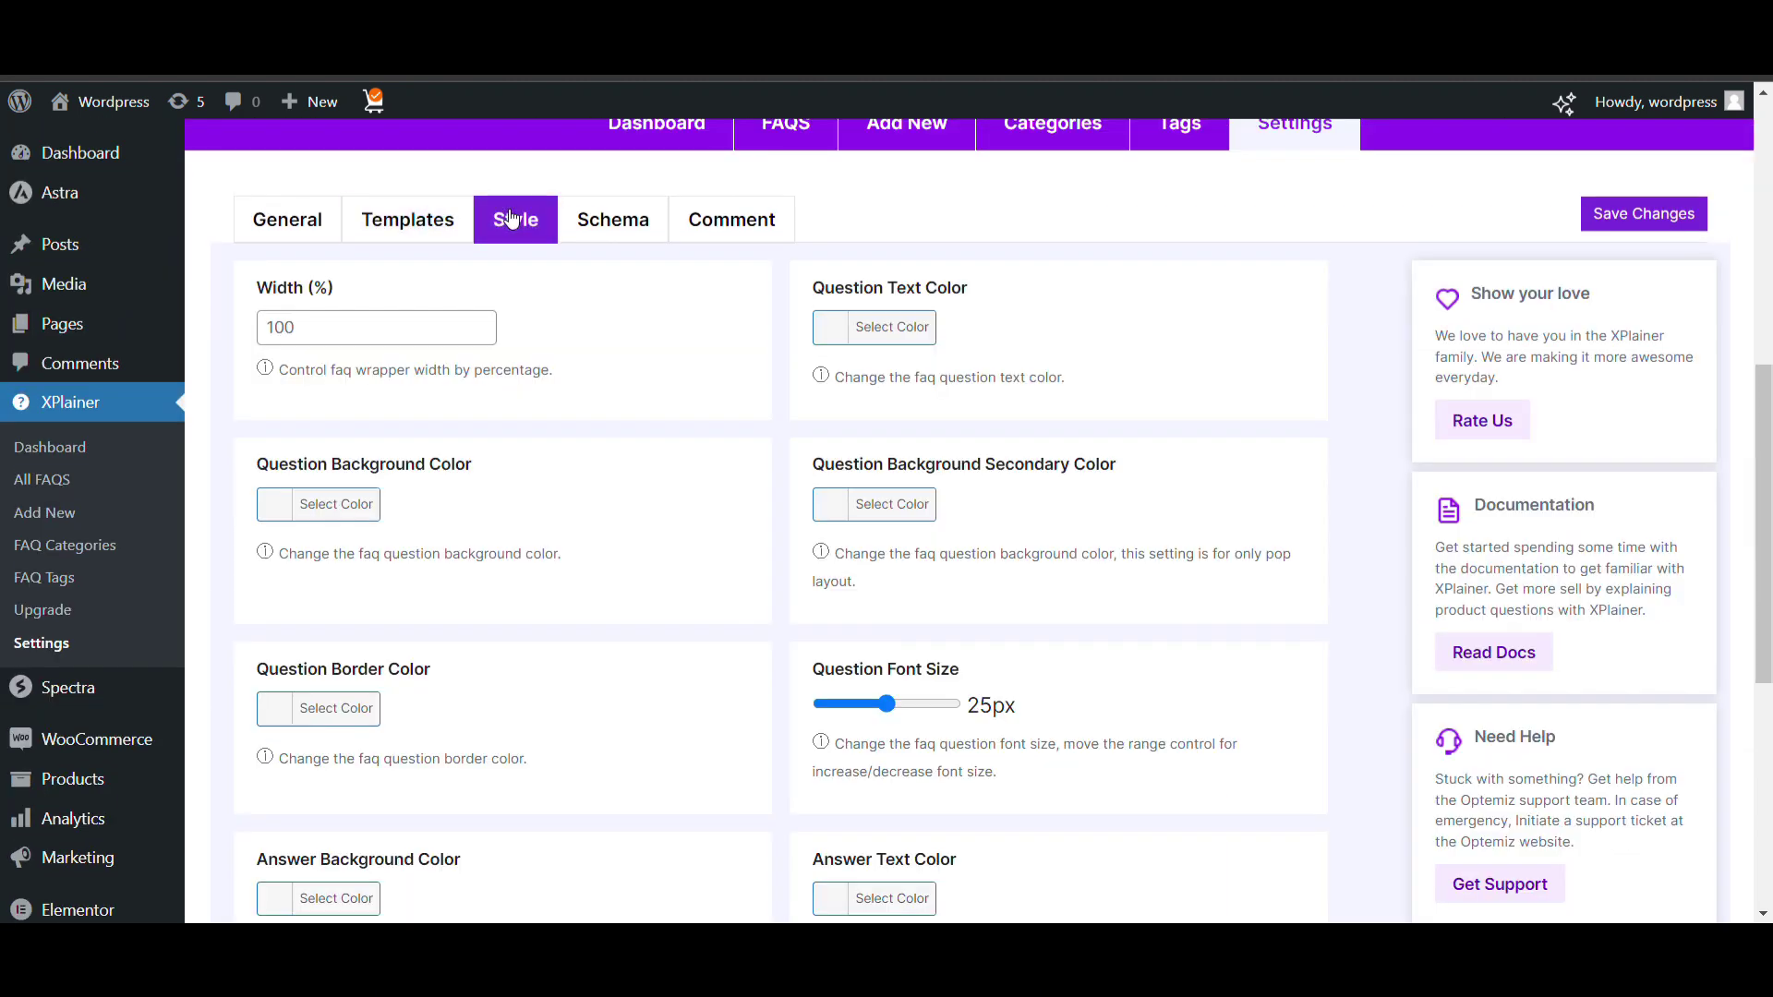
click(627, 225)
click(679, 220)
scroll(745, 224, up, 1)
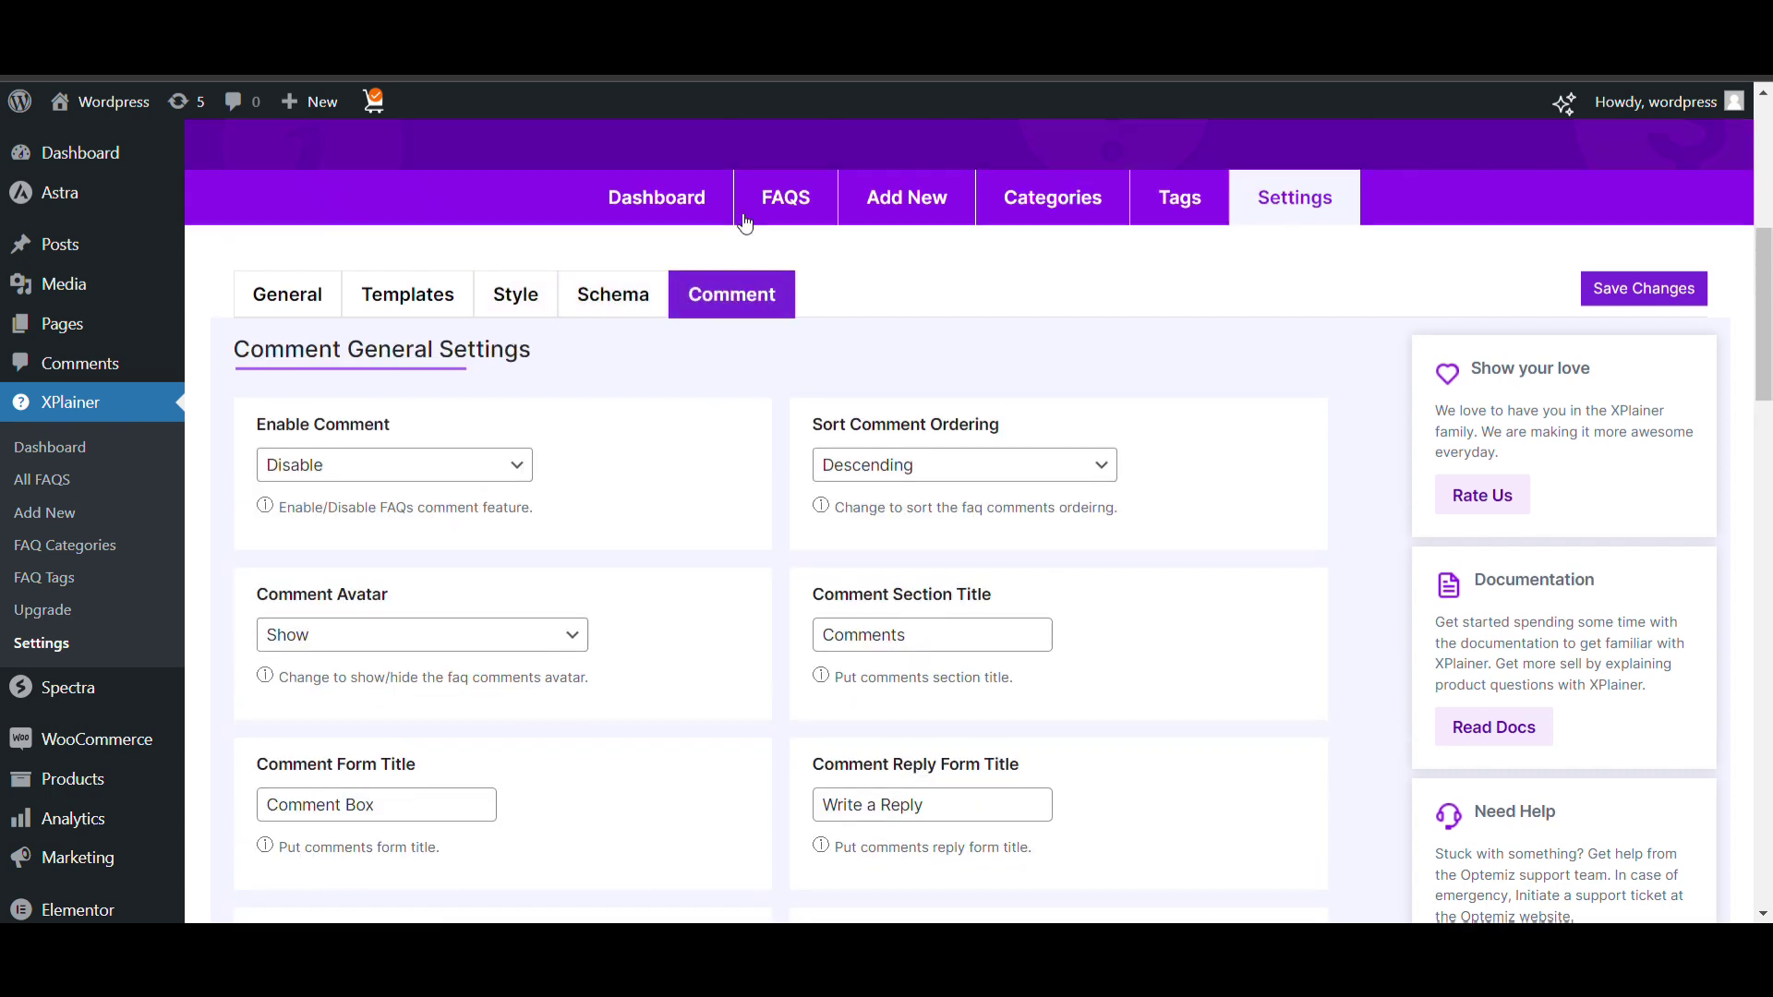
scroll(745, 224, up, 1)
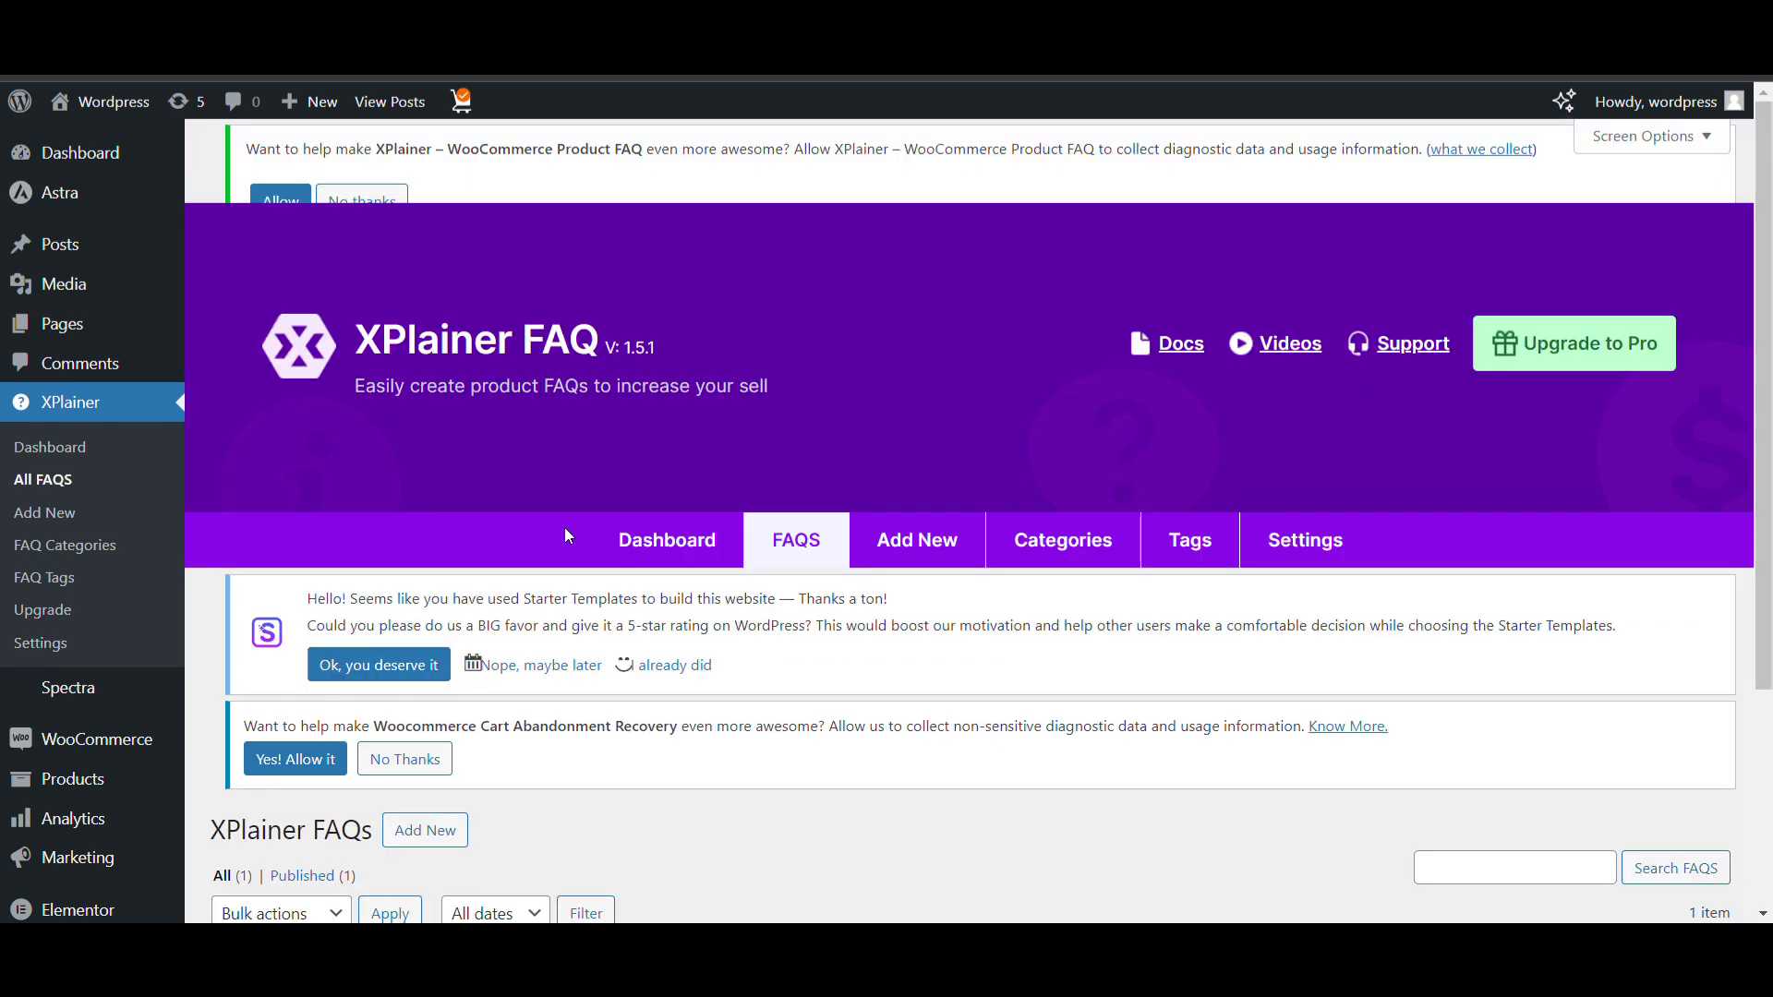
Step: Start a new FAQ and assign it to the Shipping category
scroll(528, 646, down, 5)
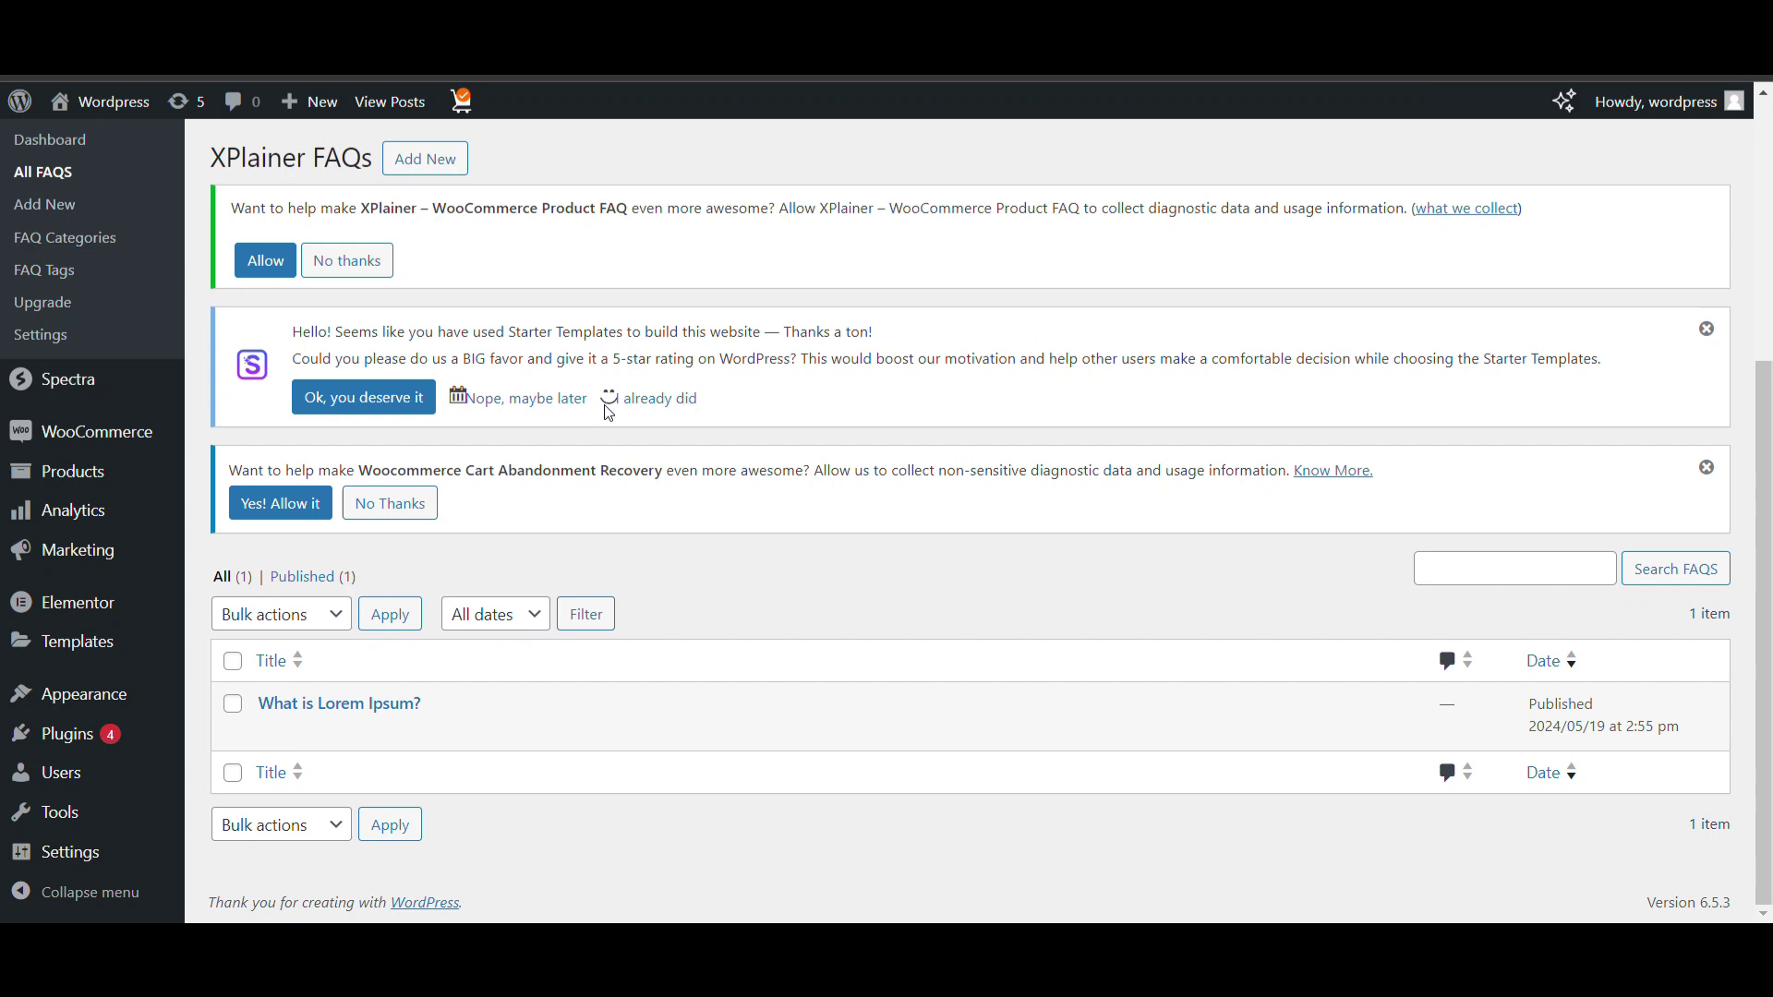
scroll(634, 395, up, 5)
click(905, 500)
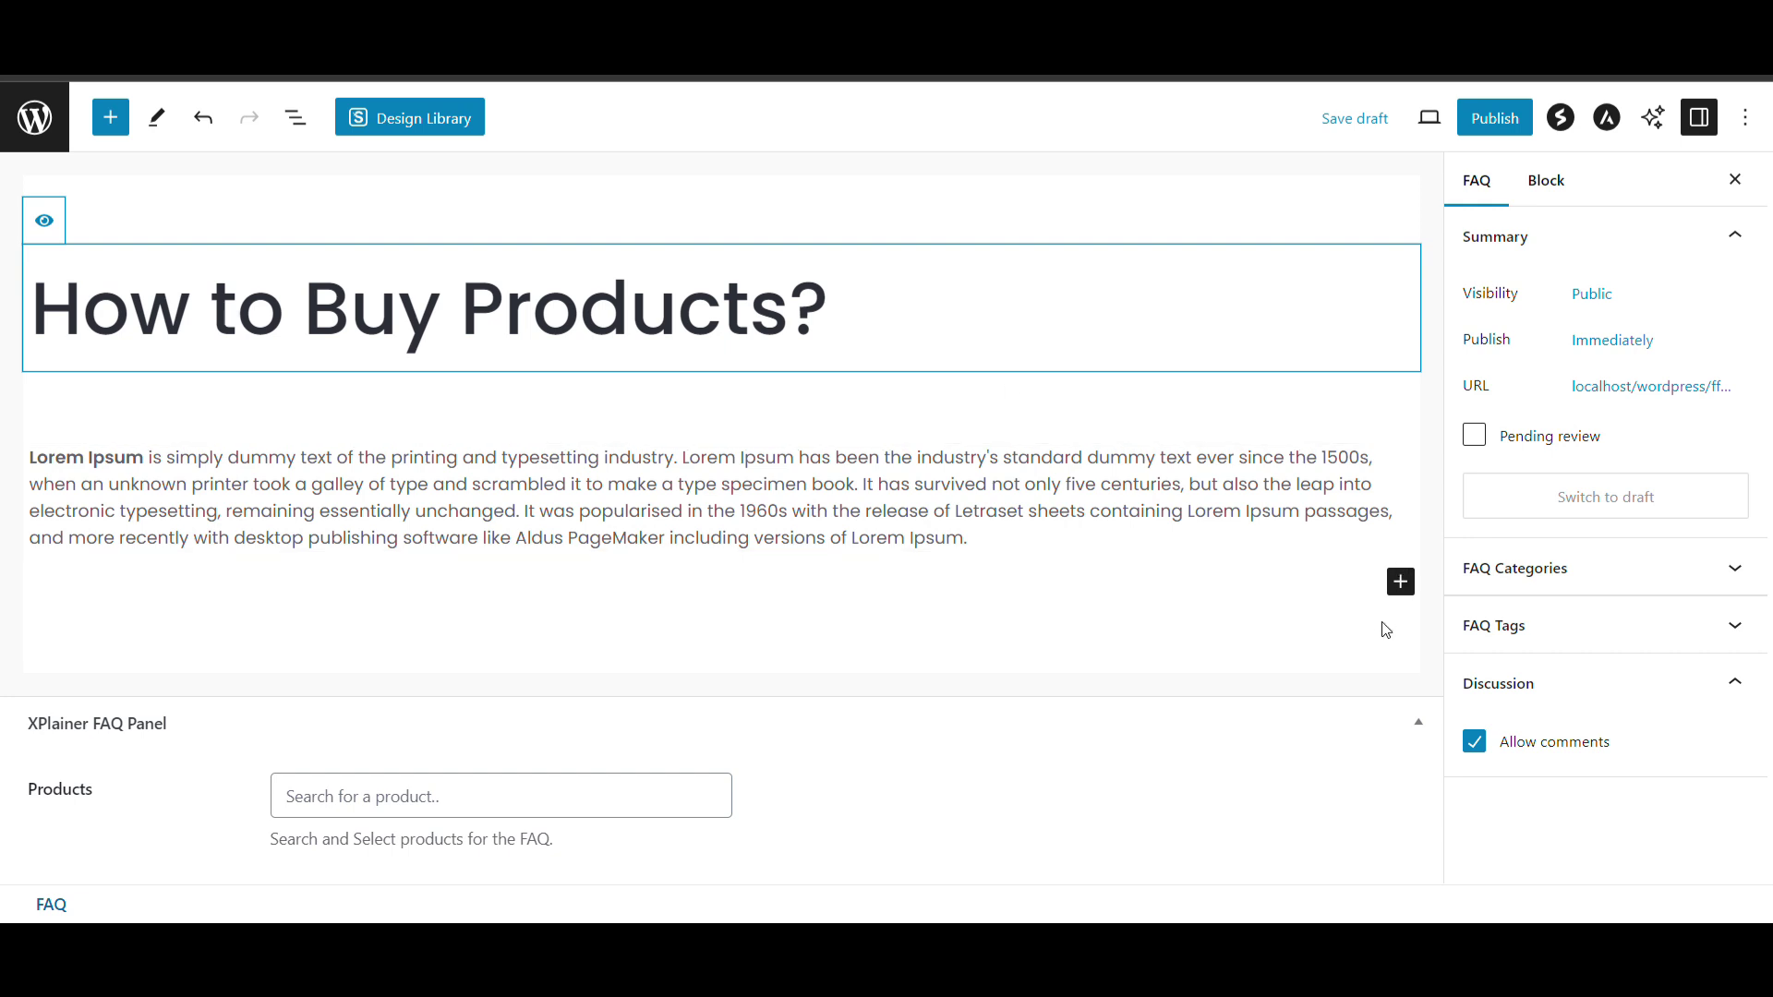
click(1590, 570)
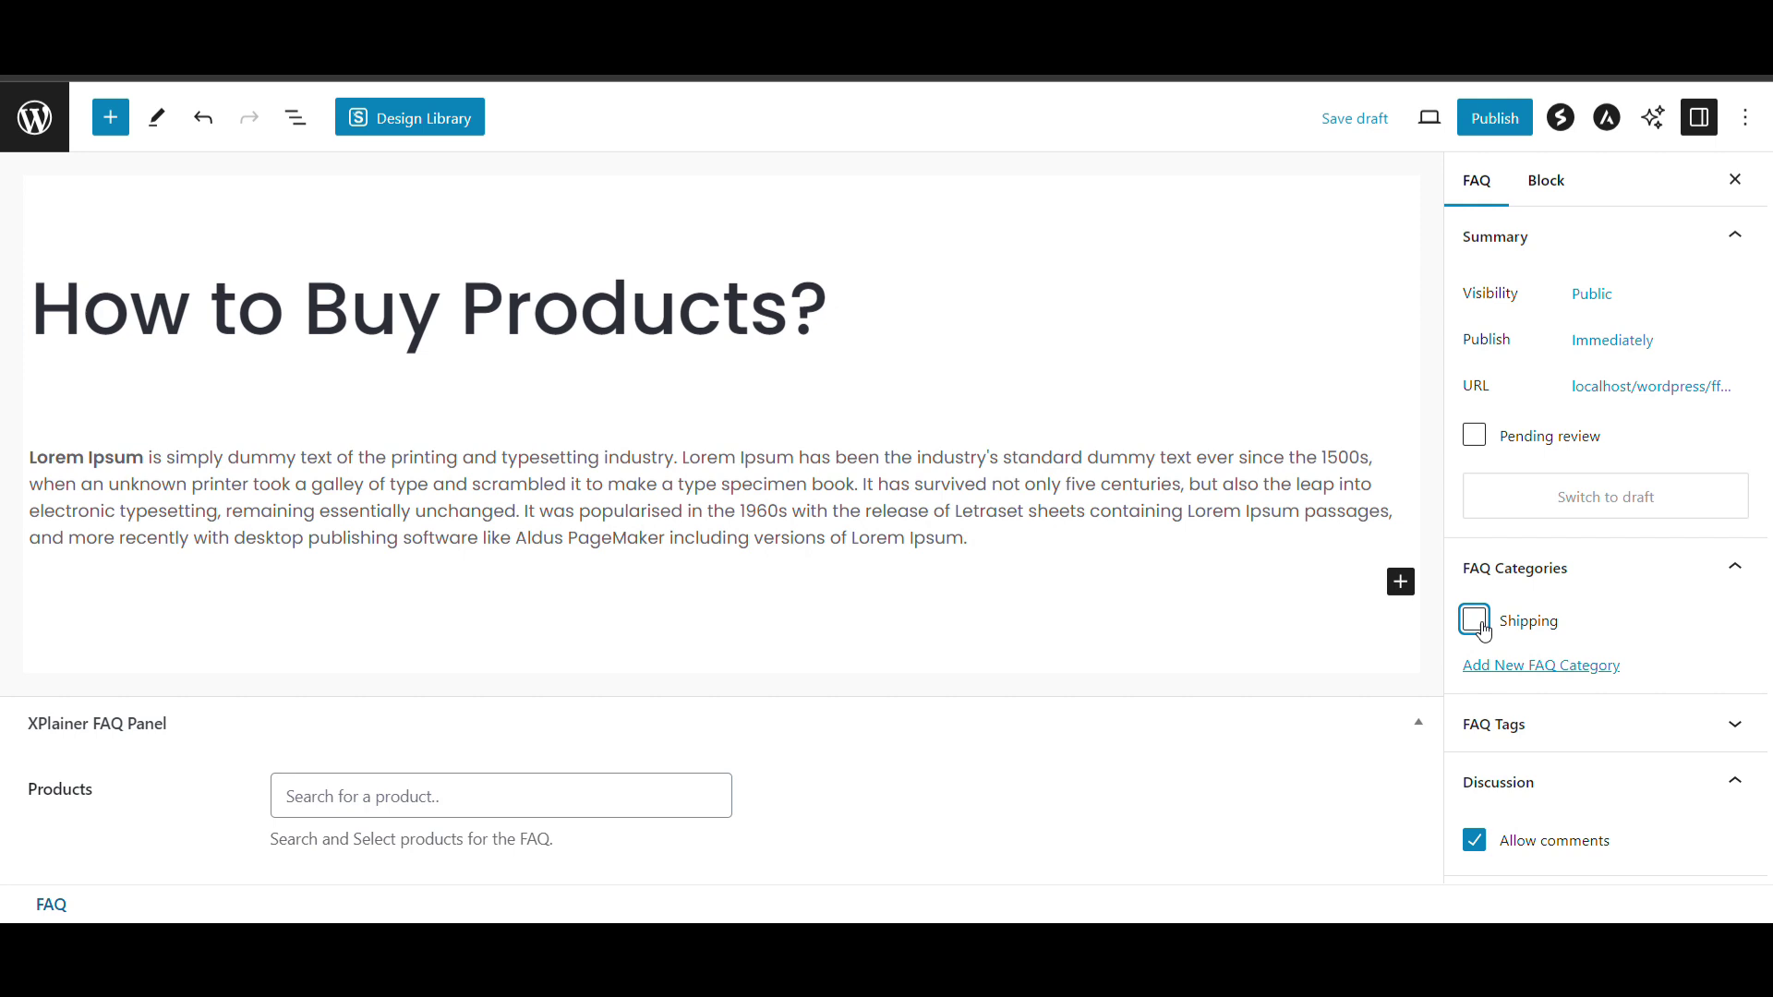
click(1474, 619)
Step: Tag the FAQ with 'faqs' and submit it for publishing
click(1549, 713)
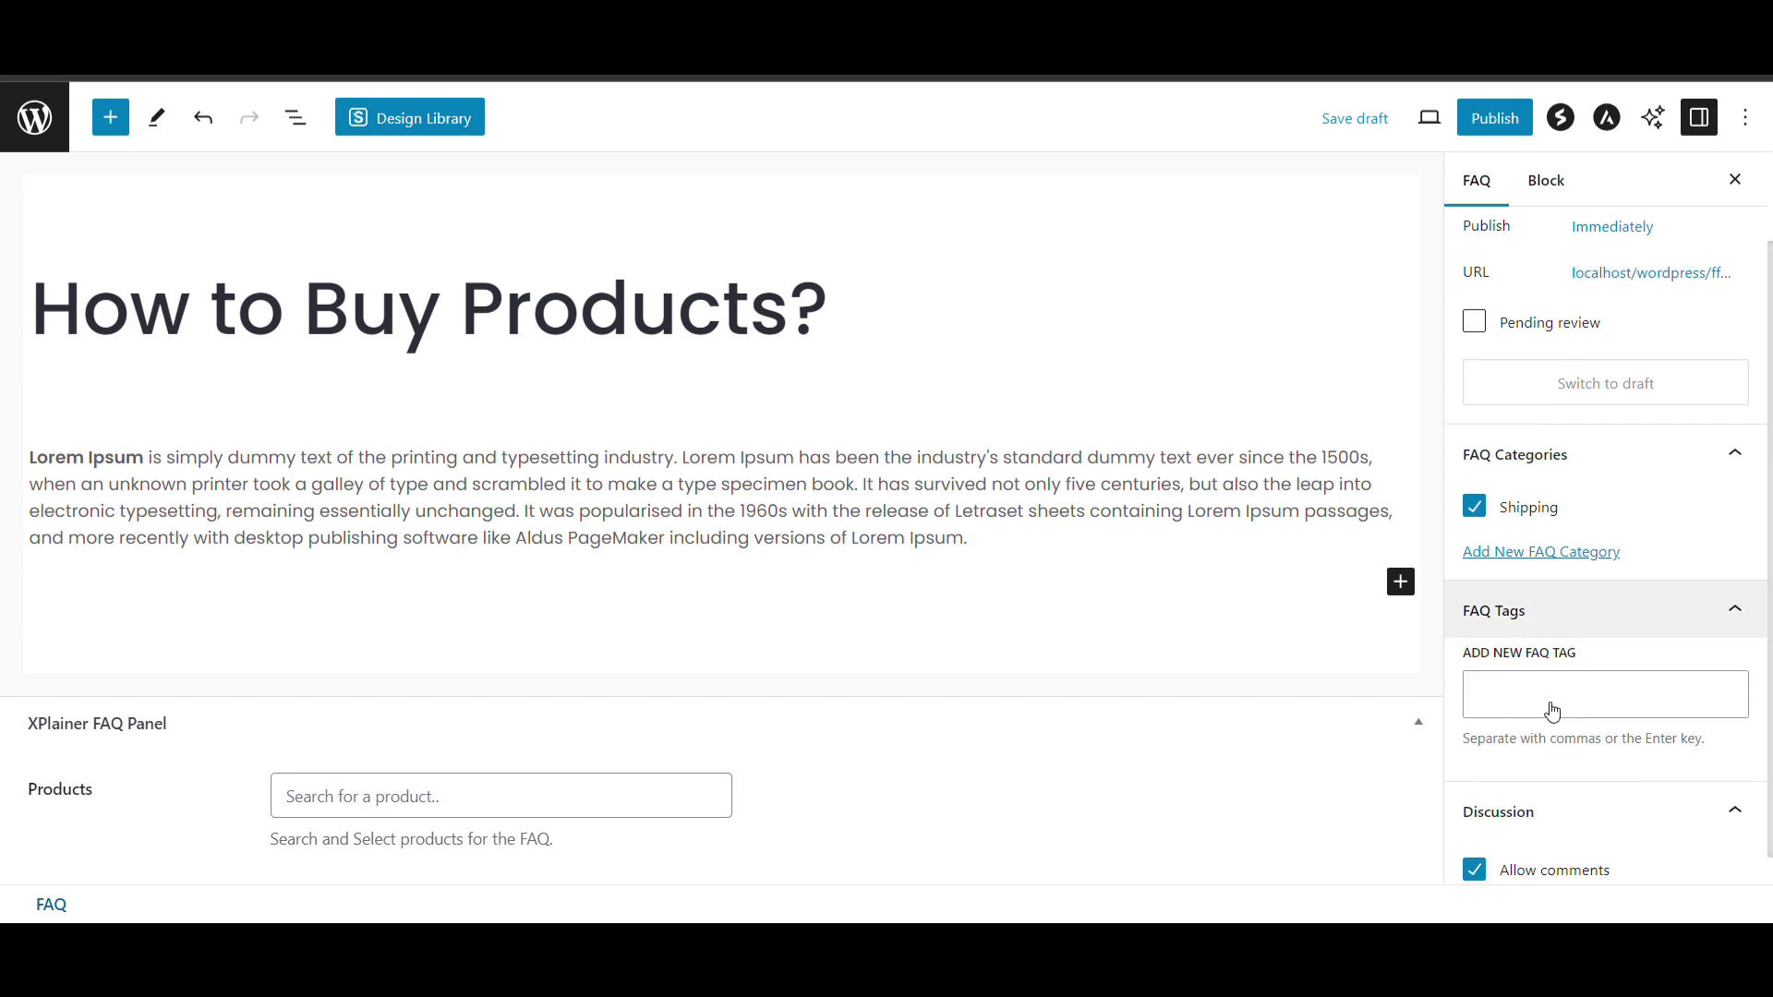
click(1502, 701)
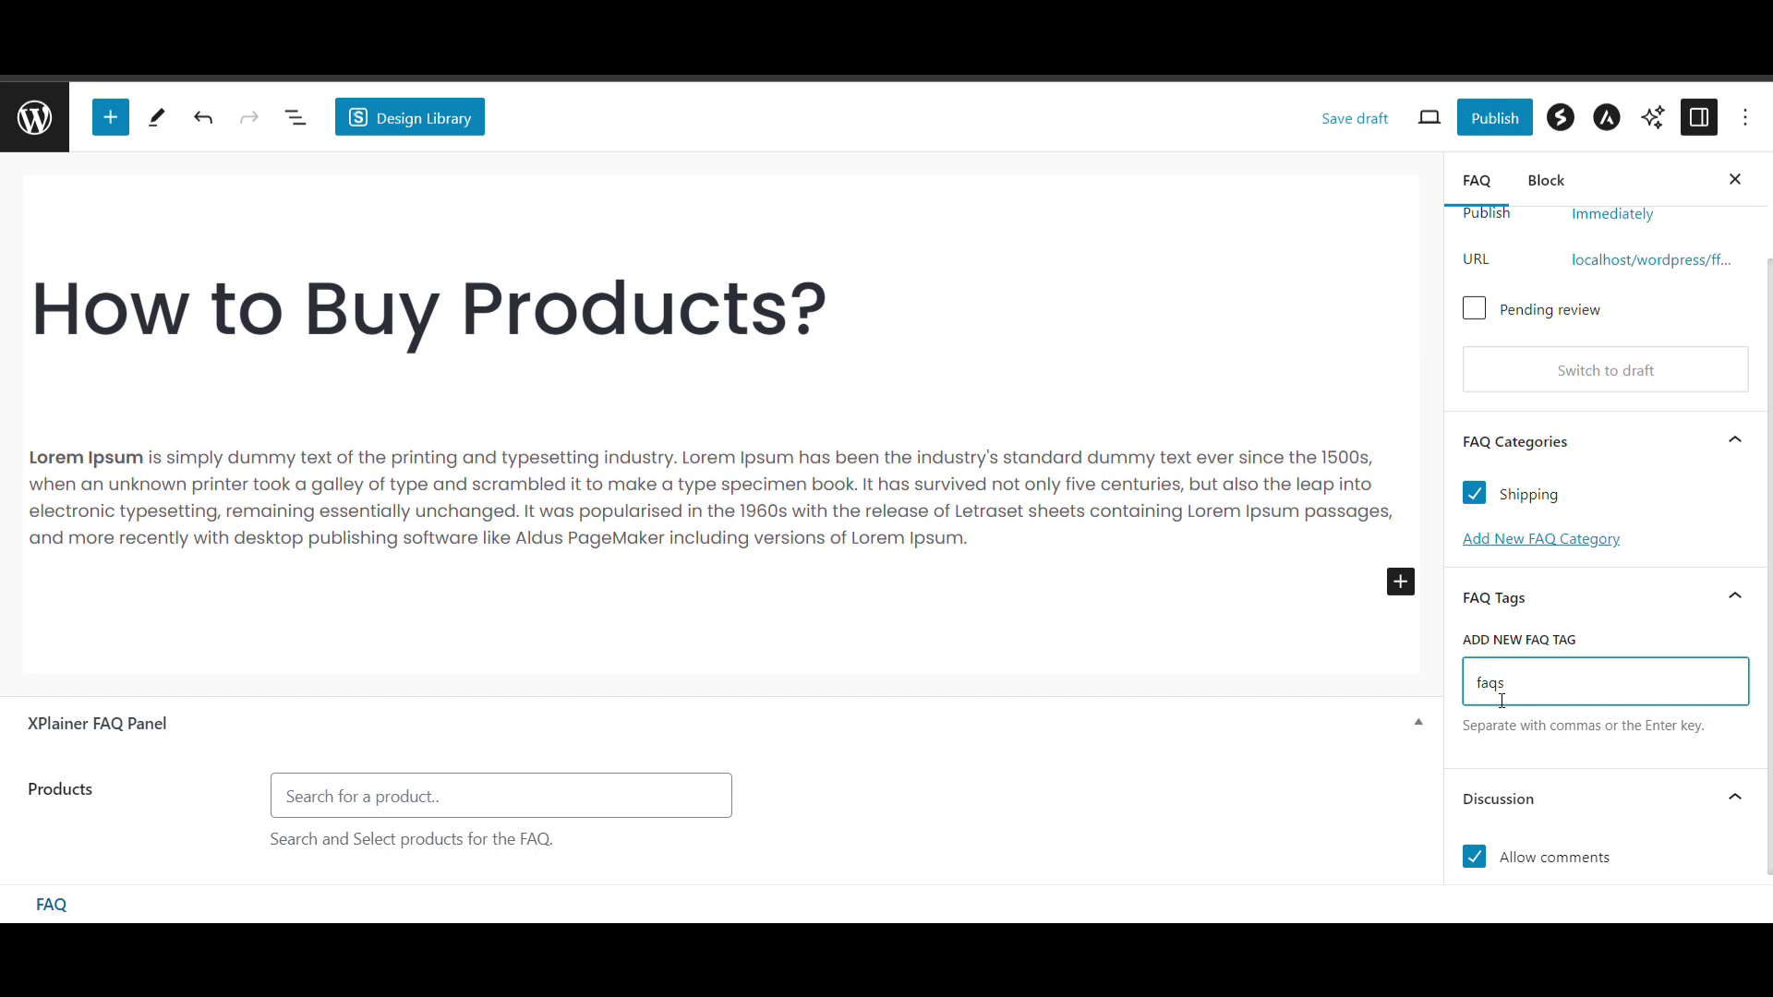
key(Return)
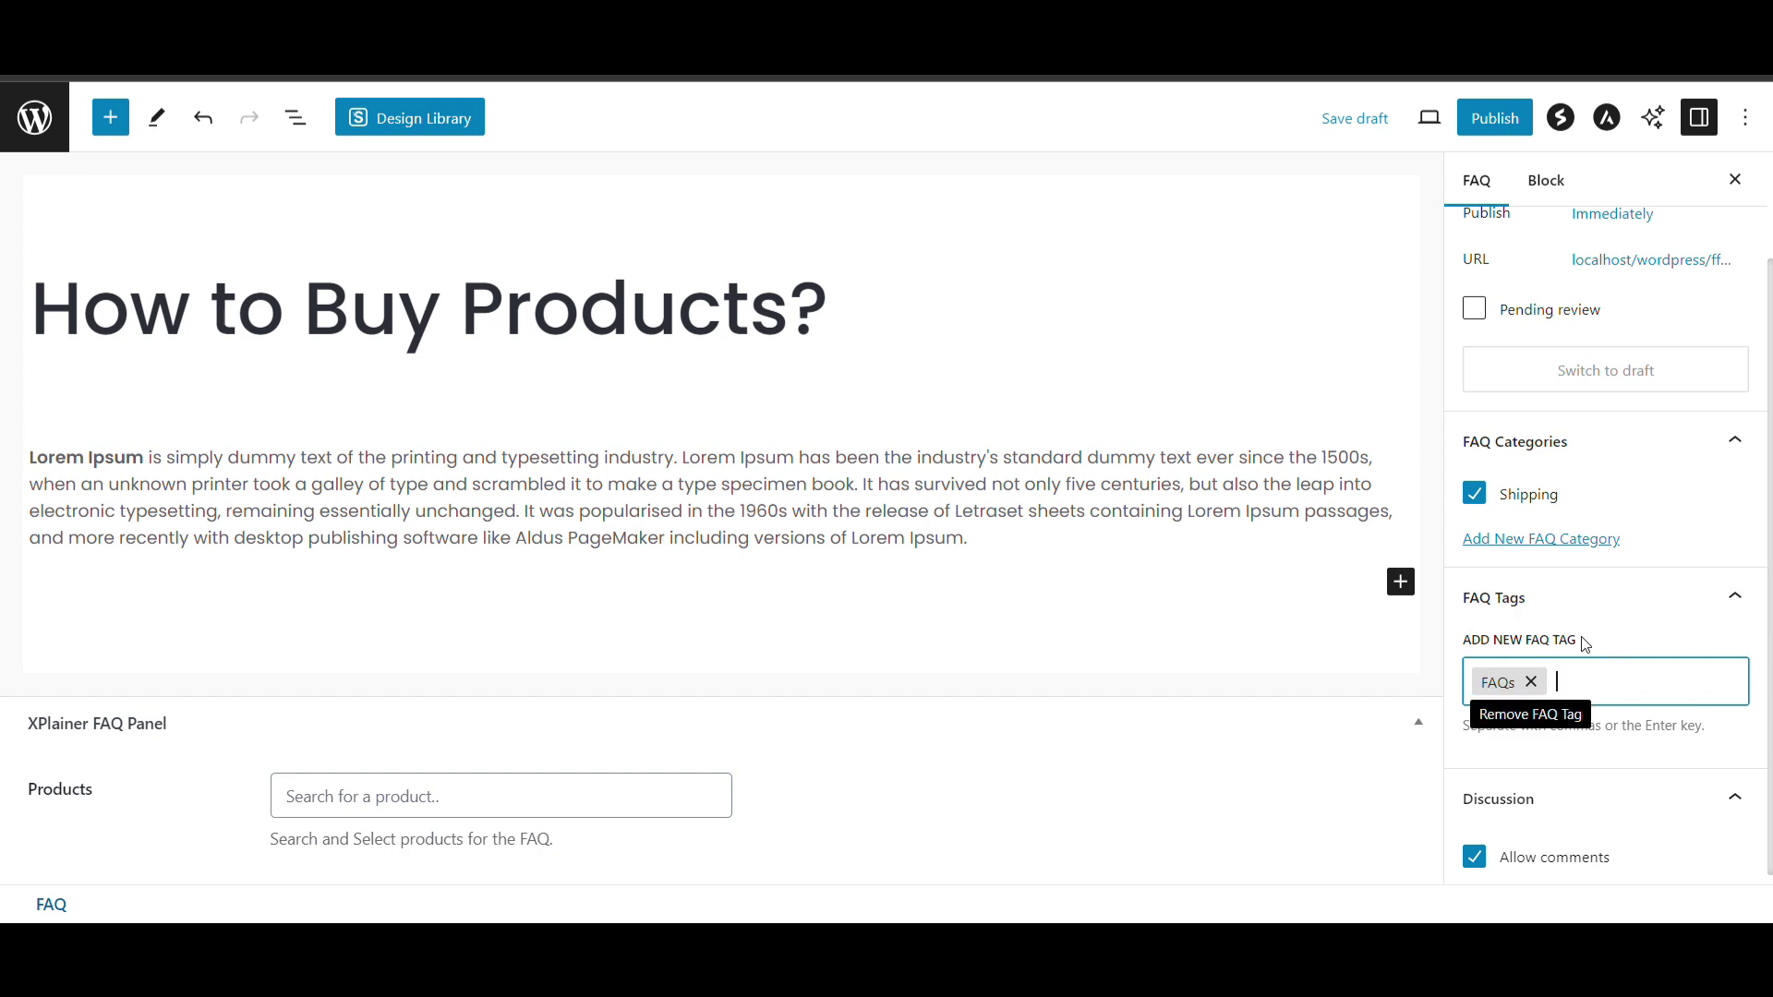
scroll(1619, 617, up, 2)
click(1489, 130)
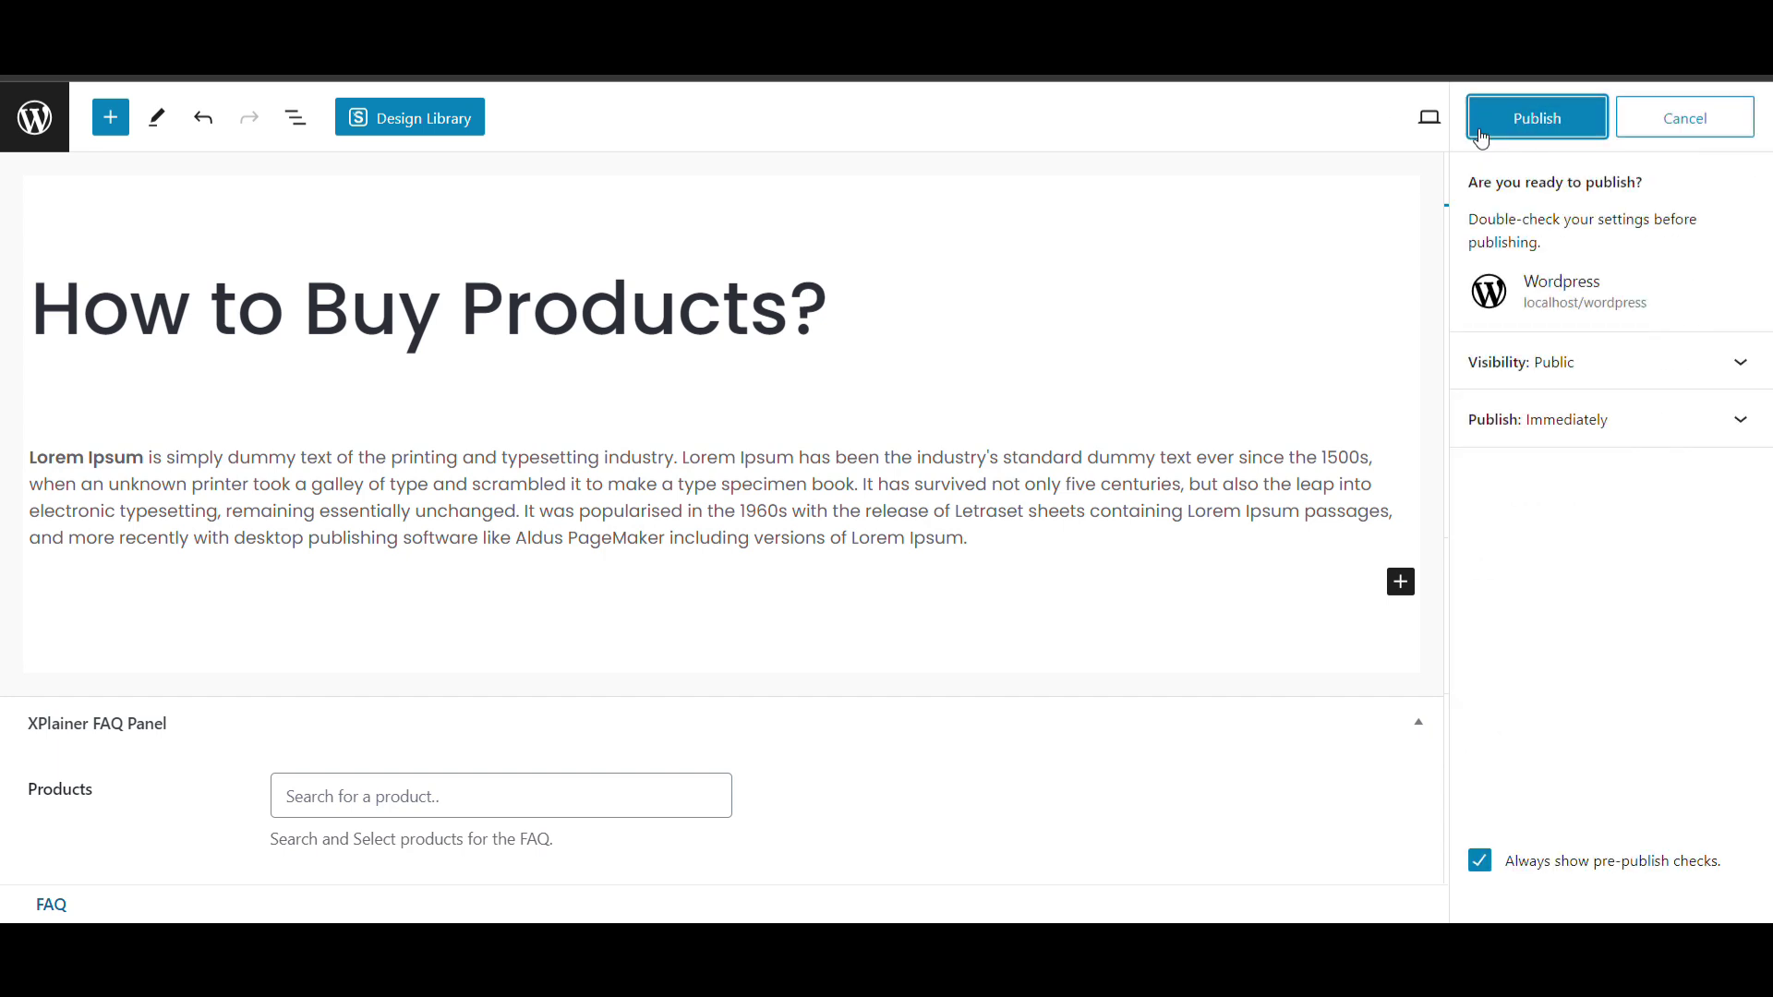
Step: Publish the How to Buy Products? FAQ and leave the editor
click(1476, 135)
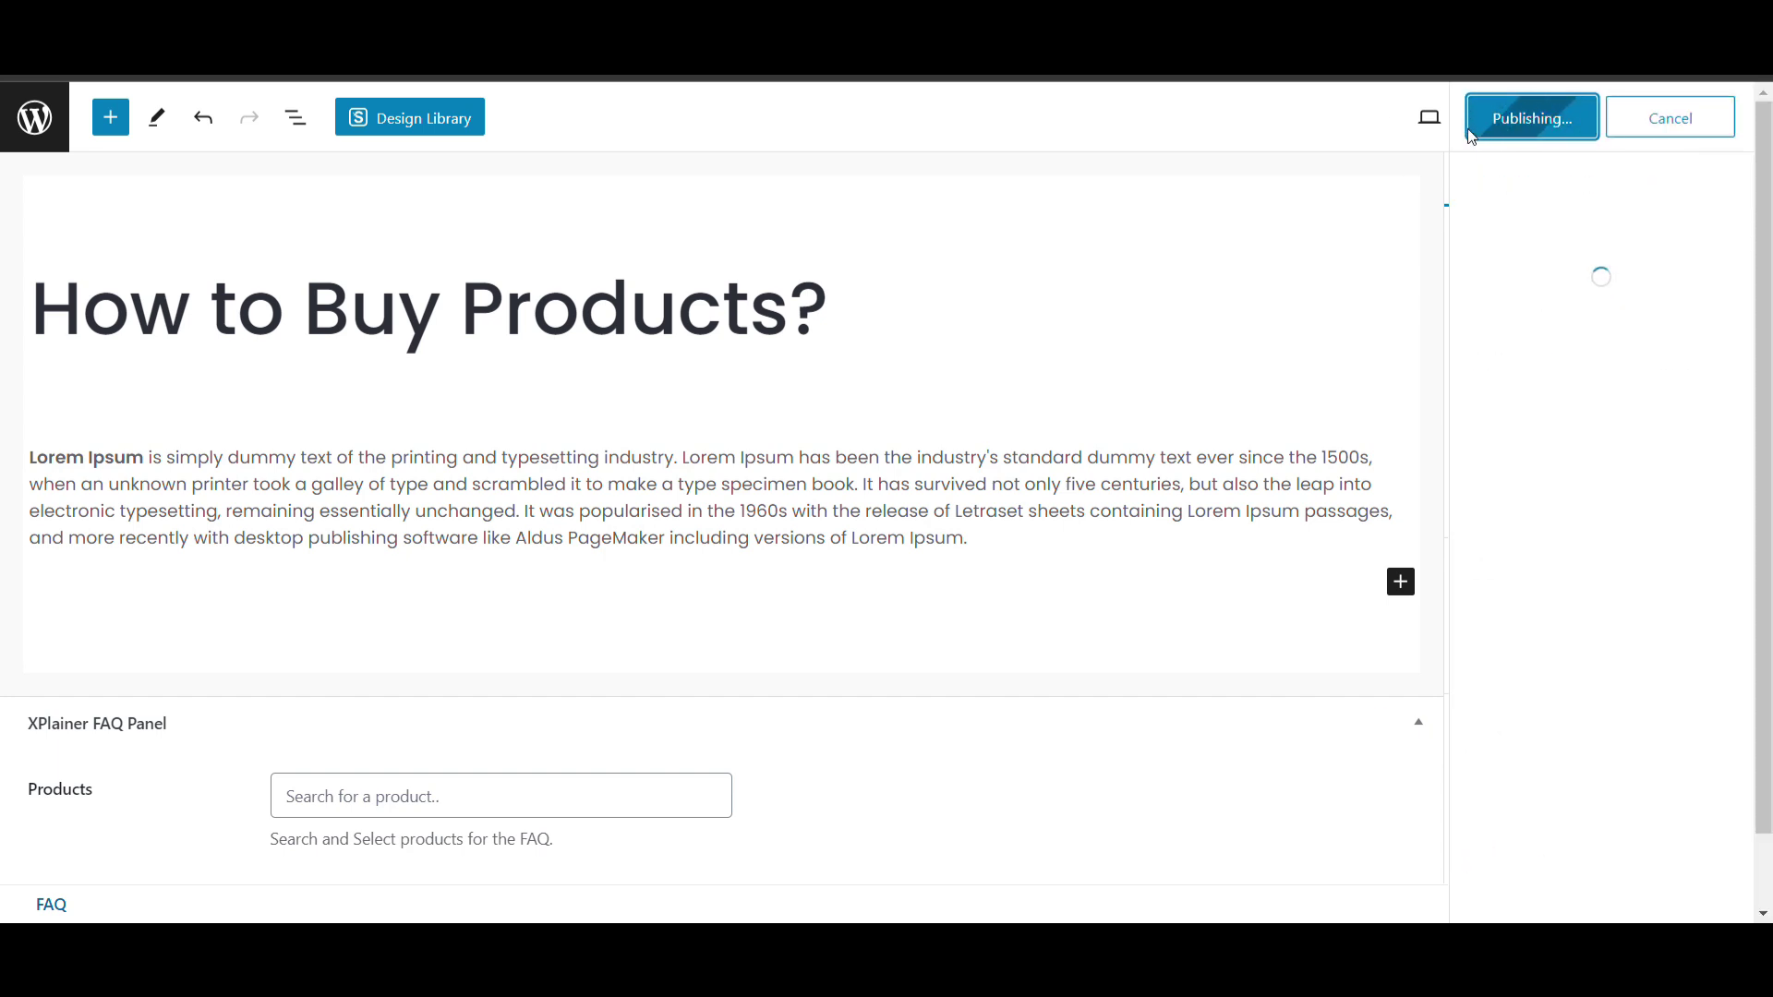
click(60, 113)
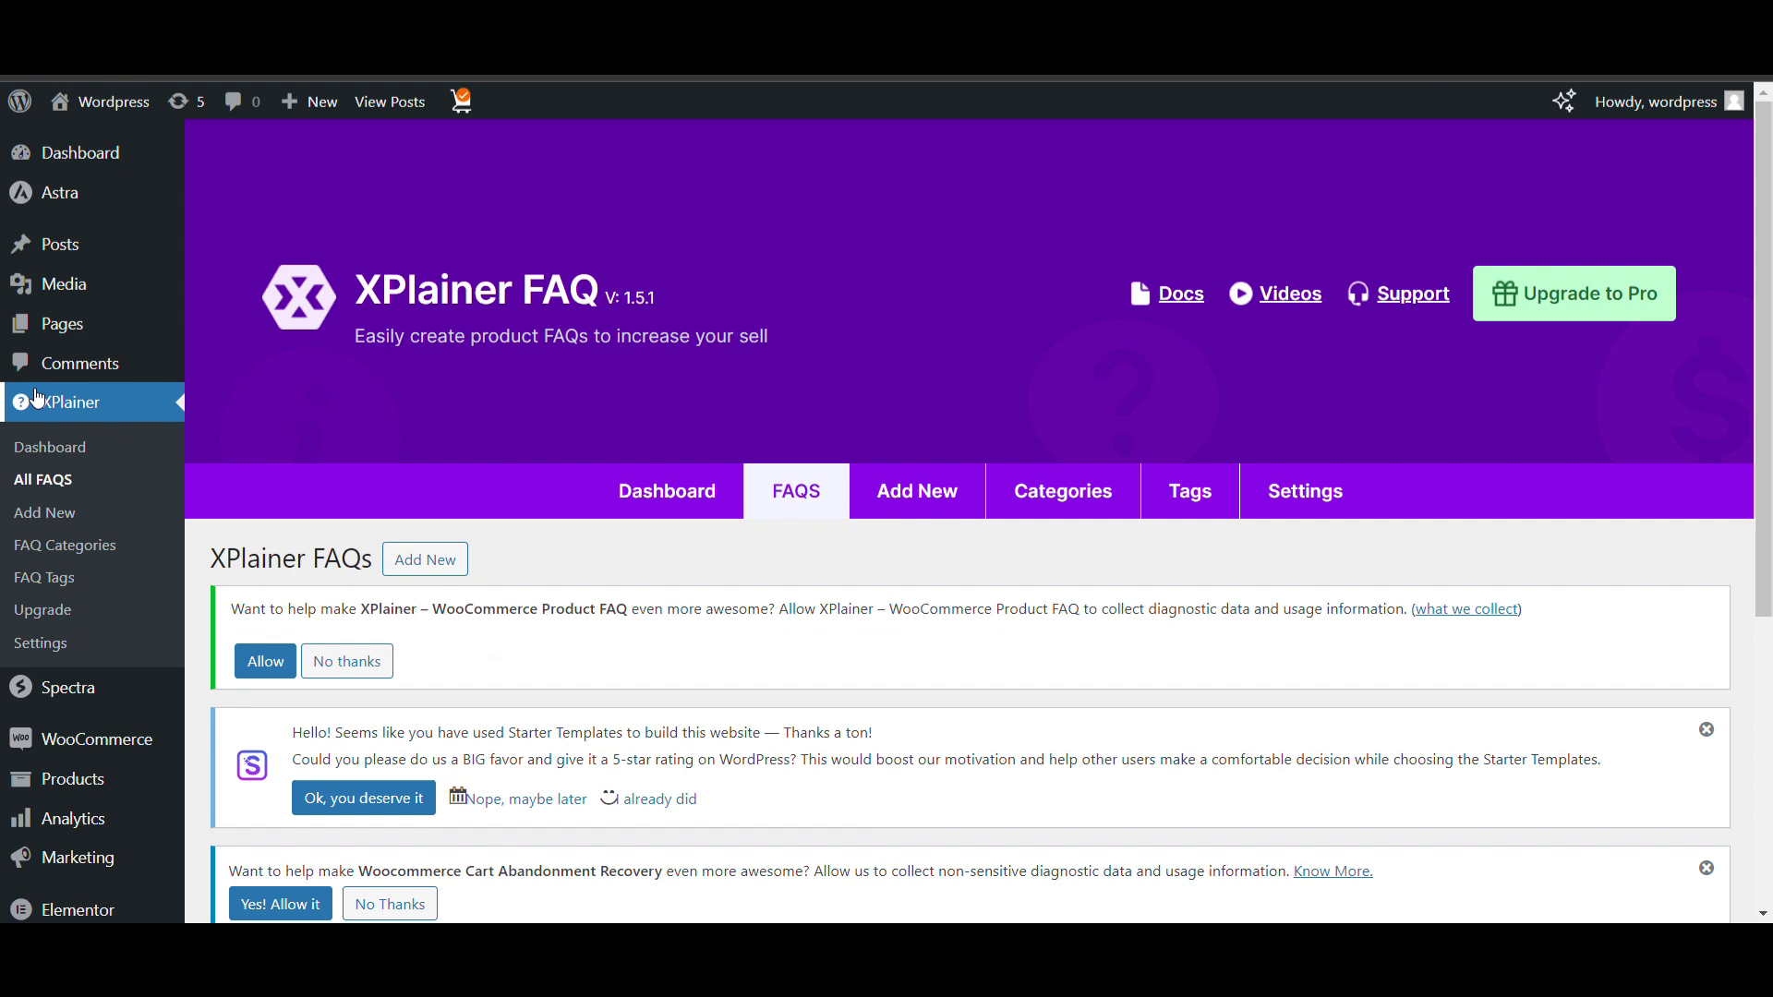
scroll(85, 312, down, 2)
Step: Open the Money Plant product for editing from Products > All Products
scroll(85, 312, down, 1)
mouse_move(100, 559)
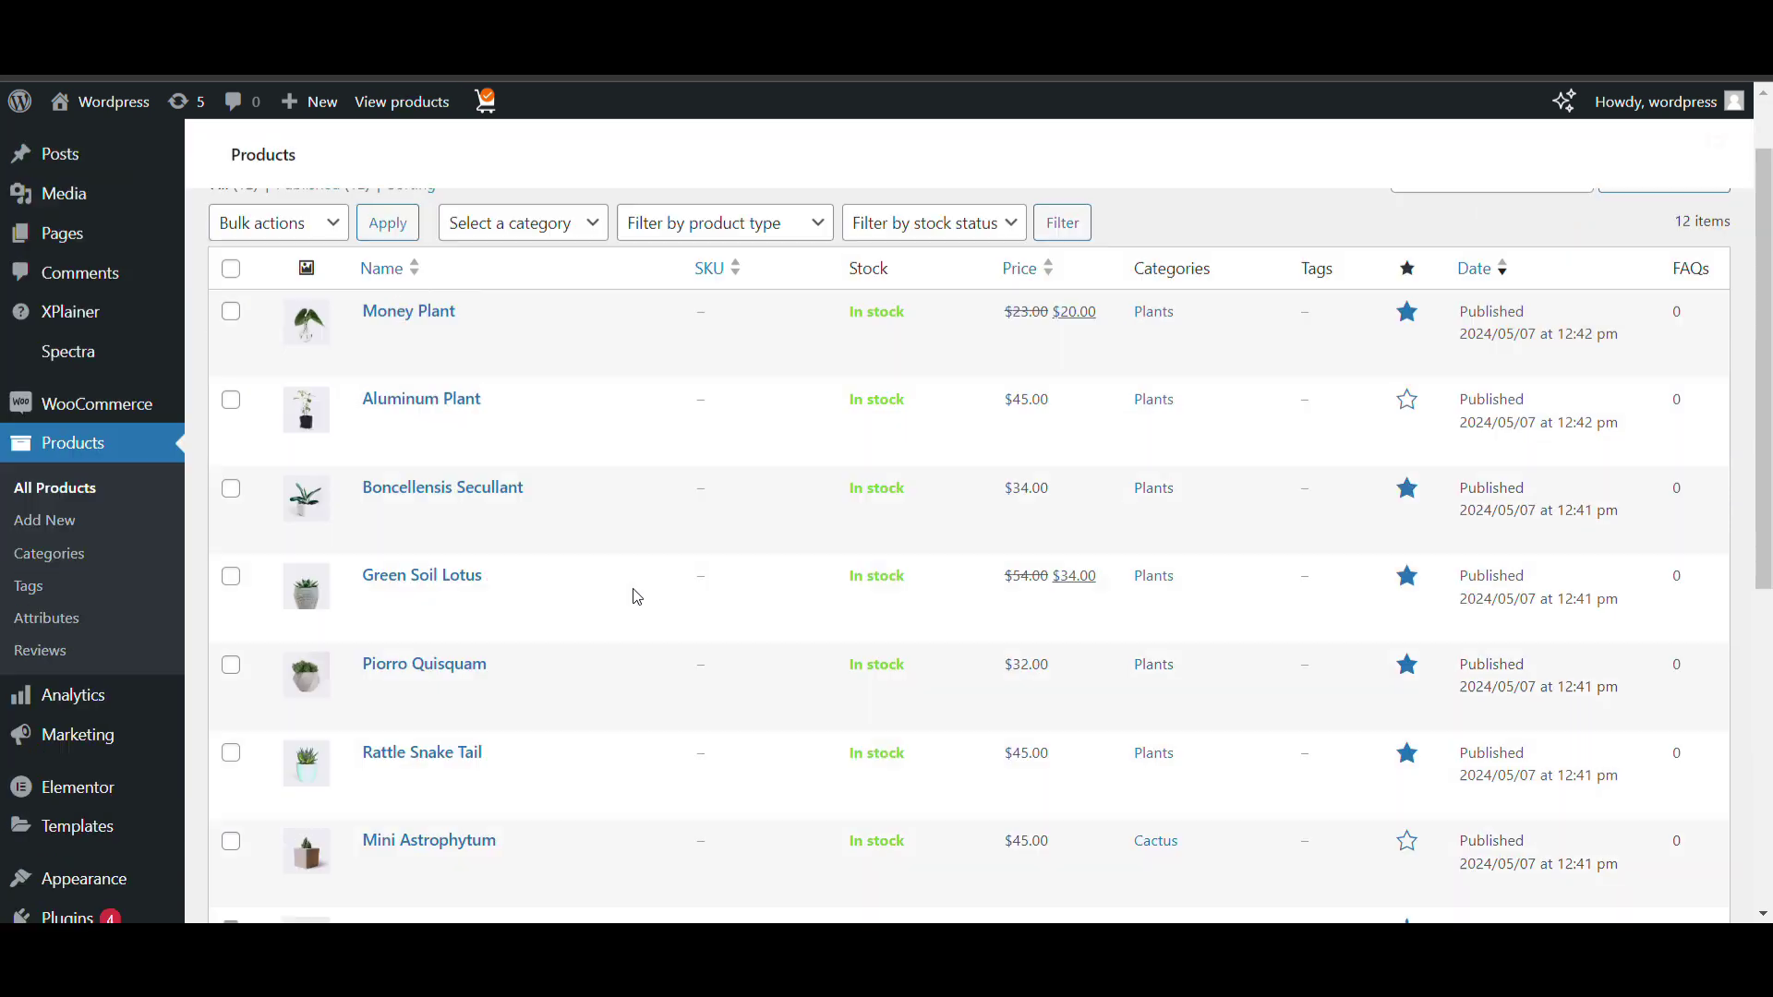
mouse_move(407, 732)
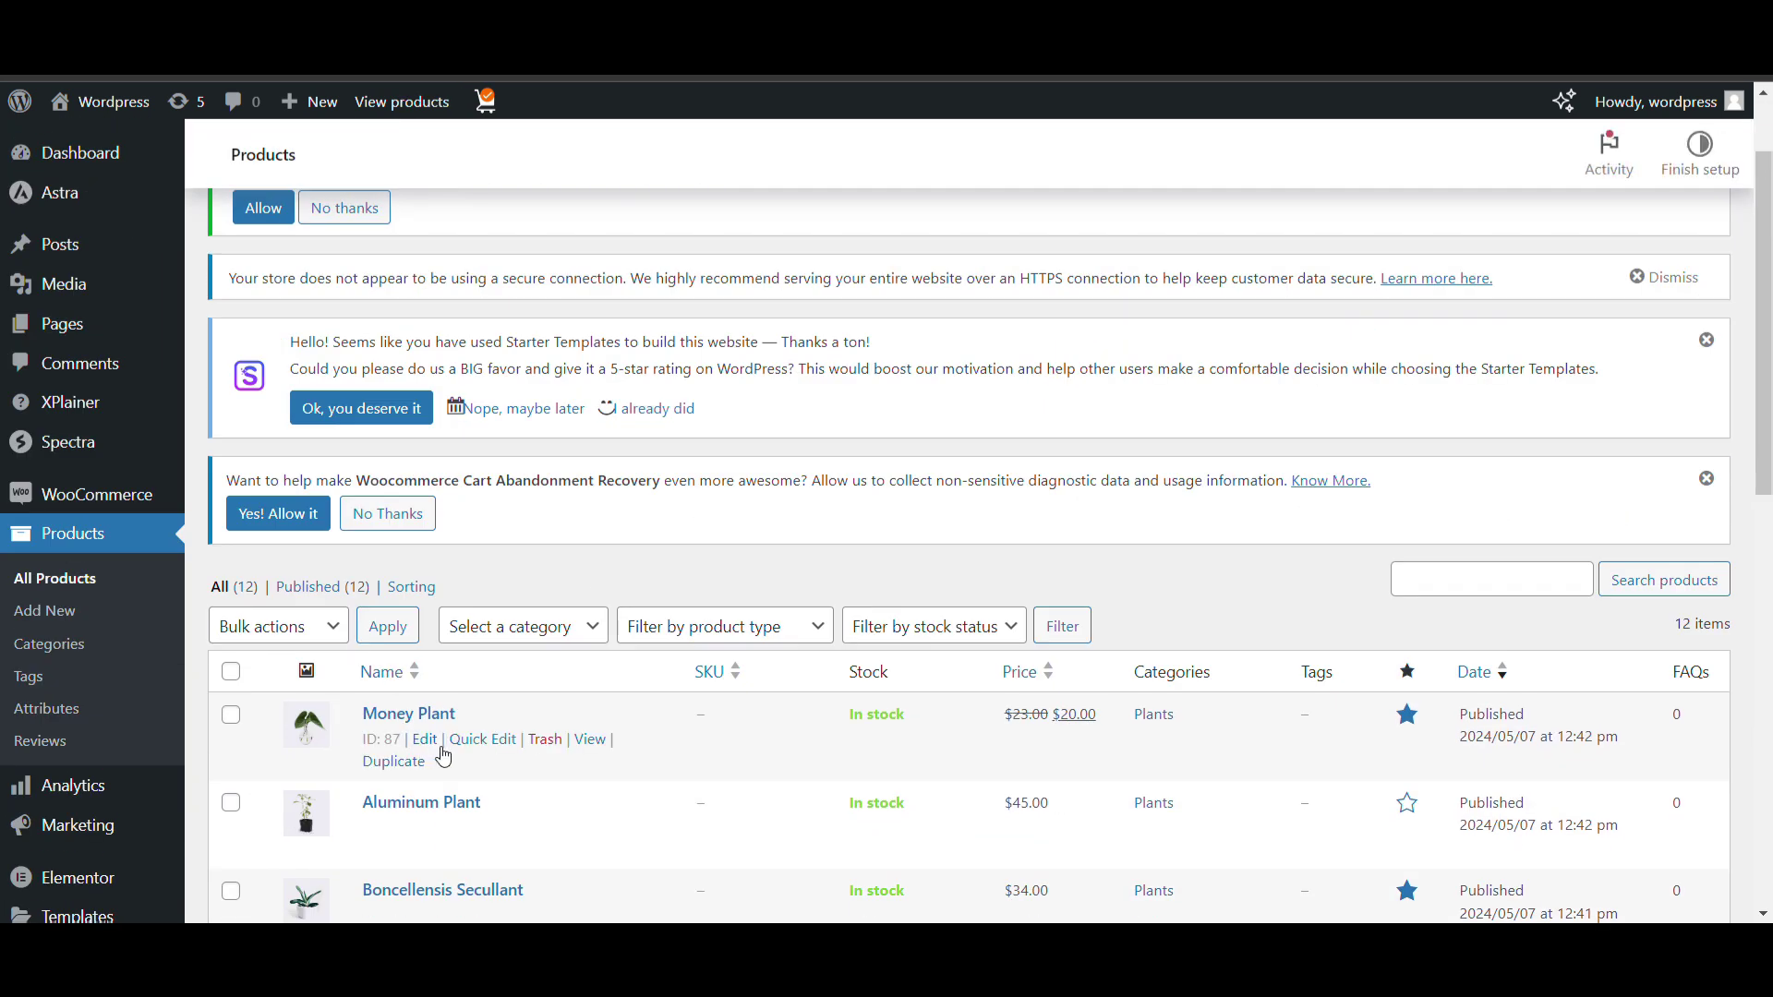
click(426, 739)
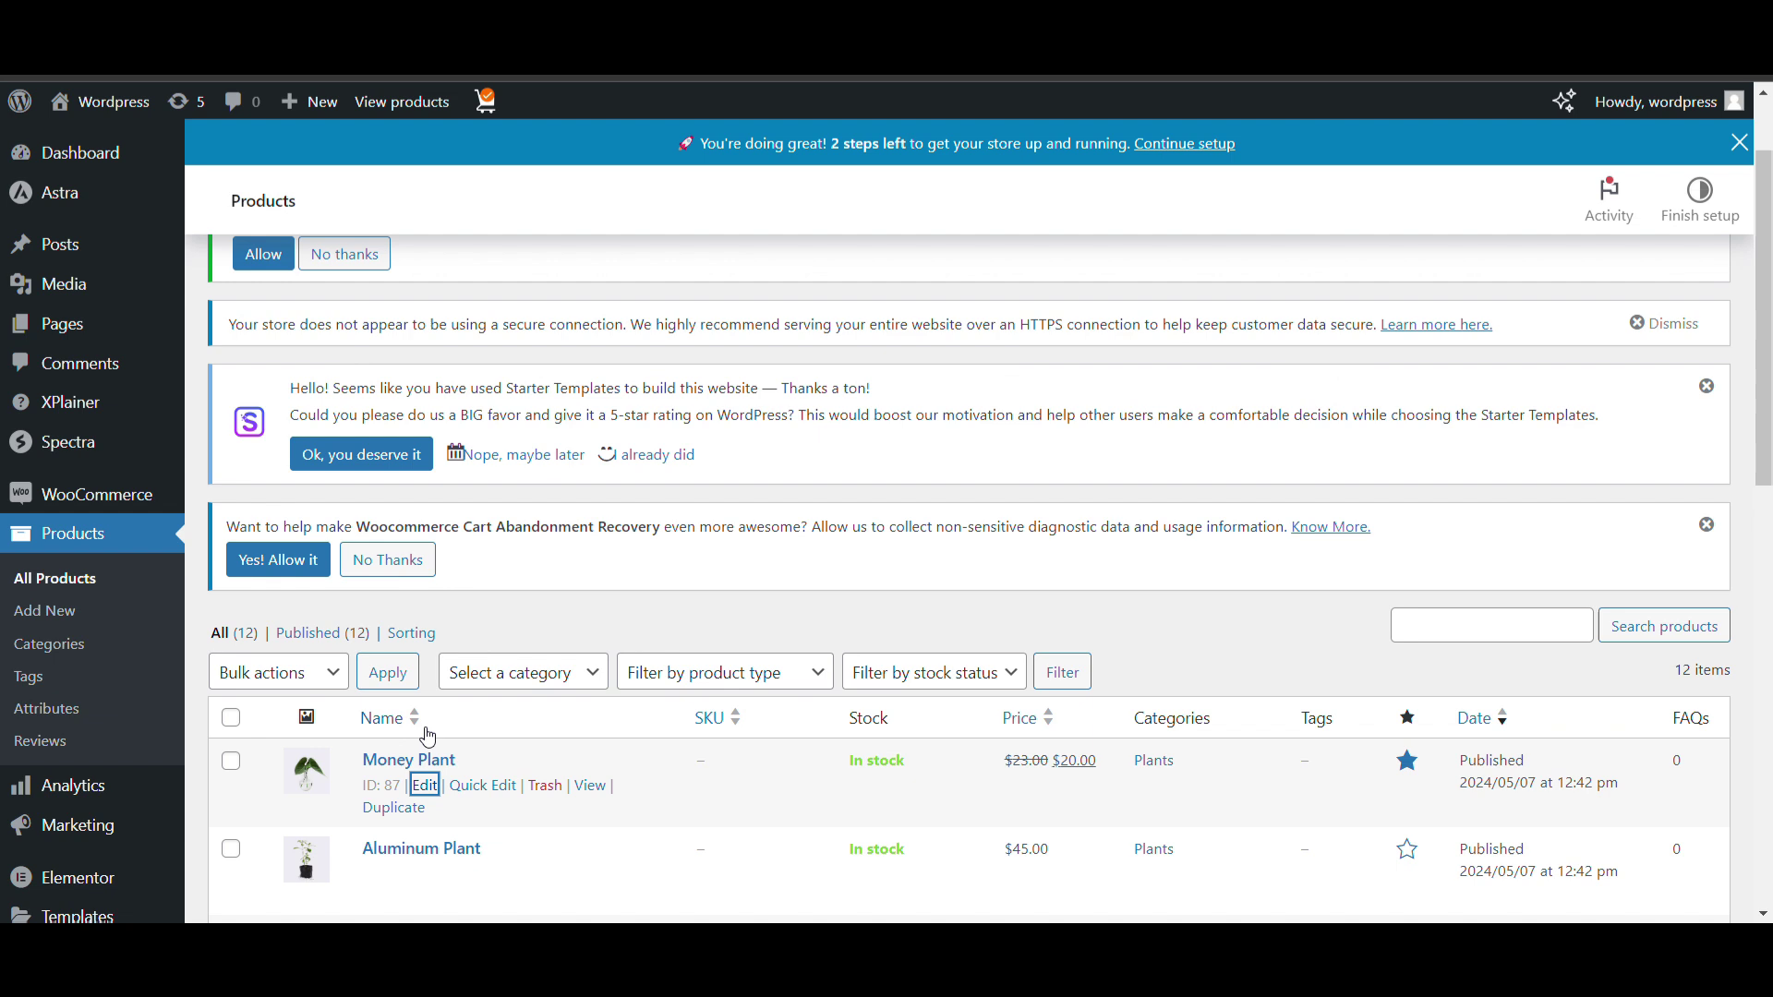
Step: In Money Plant's Product data FAQs tab, select the How to Buy Products? FAQ post
scroll(760, 526, down, 8)
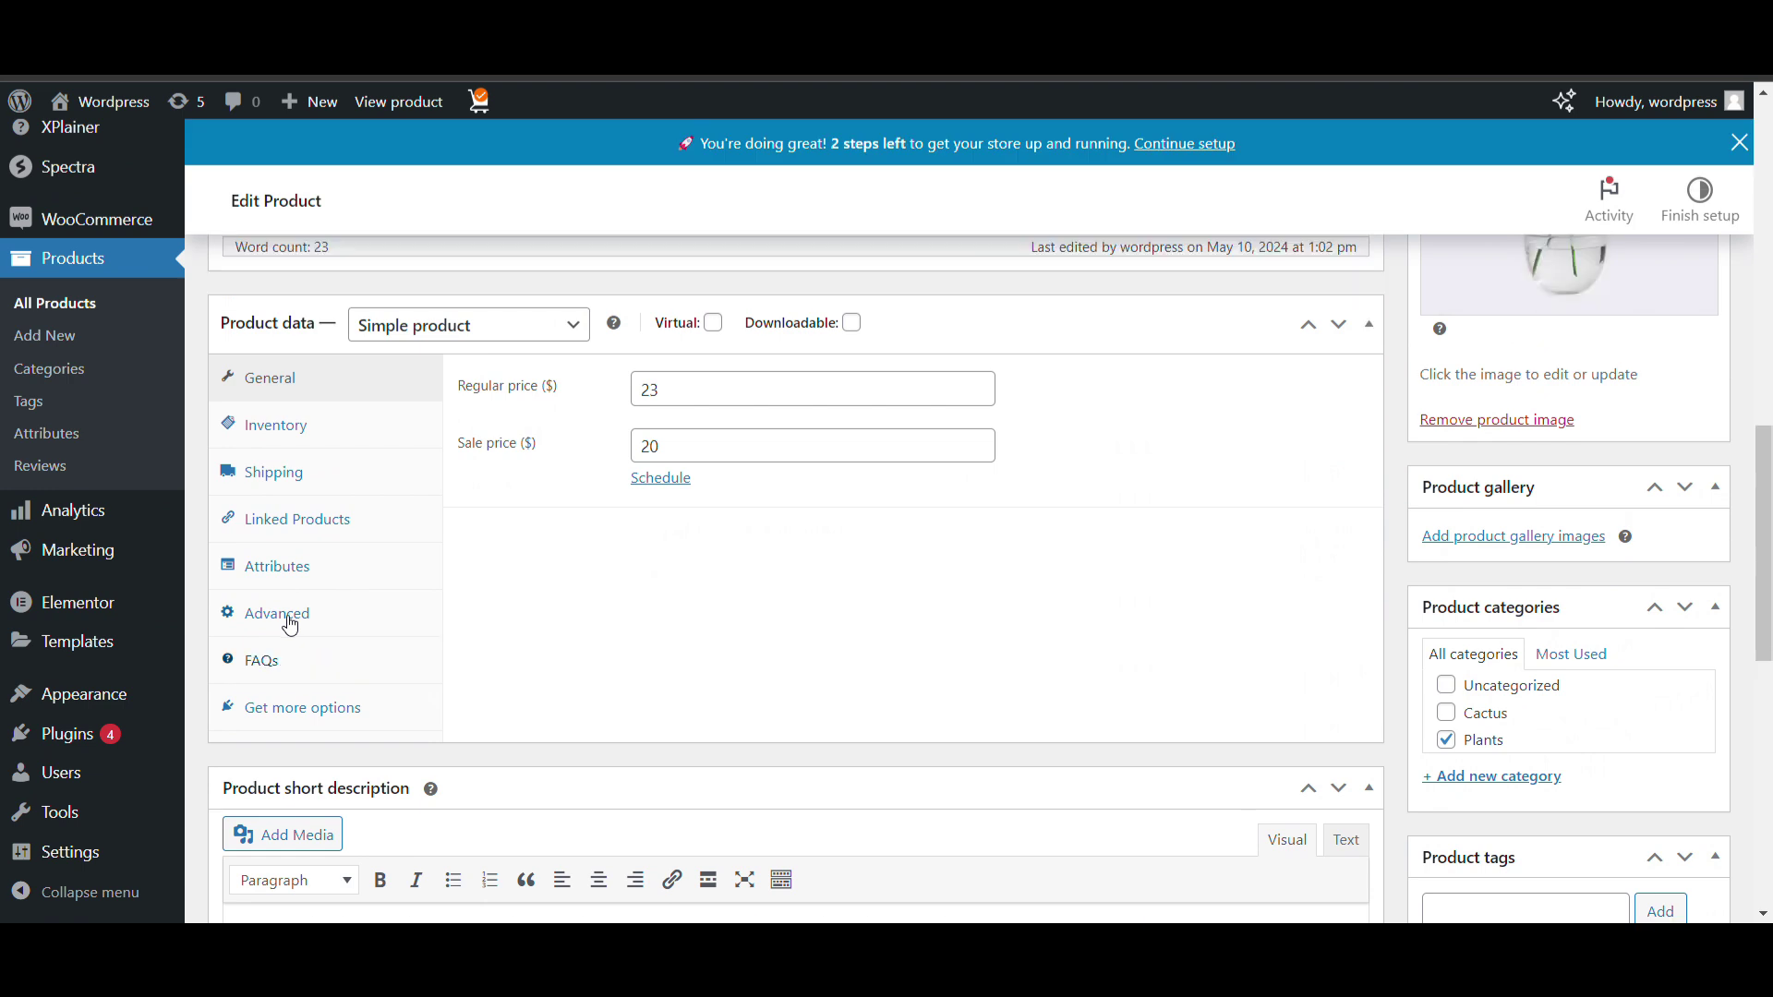
click(282, 664)
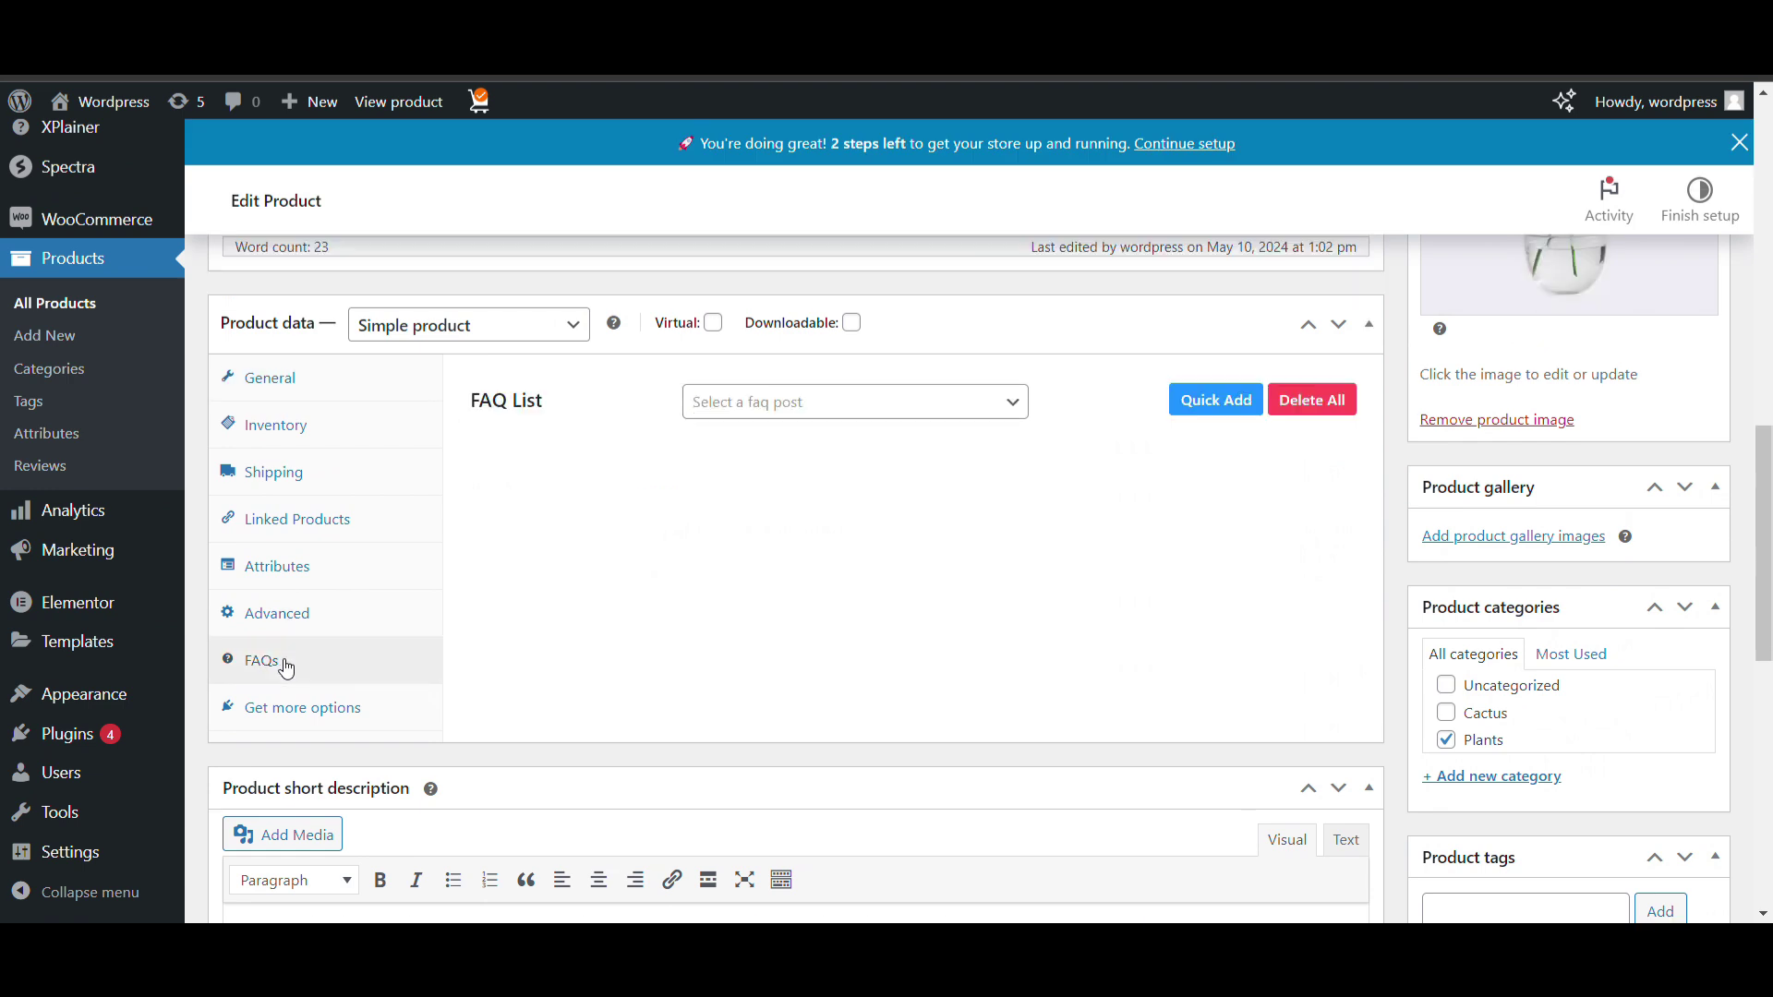
click(865, 397)
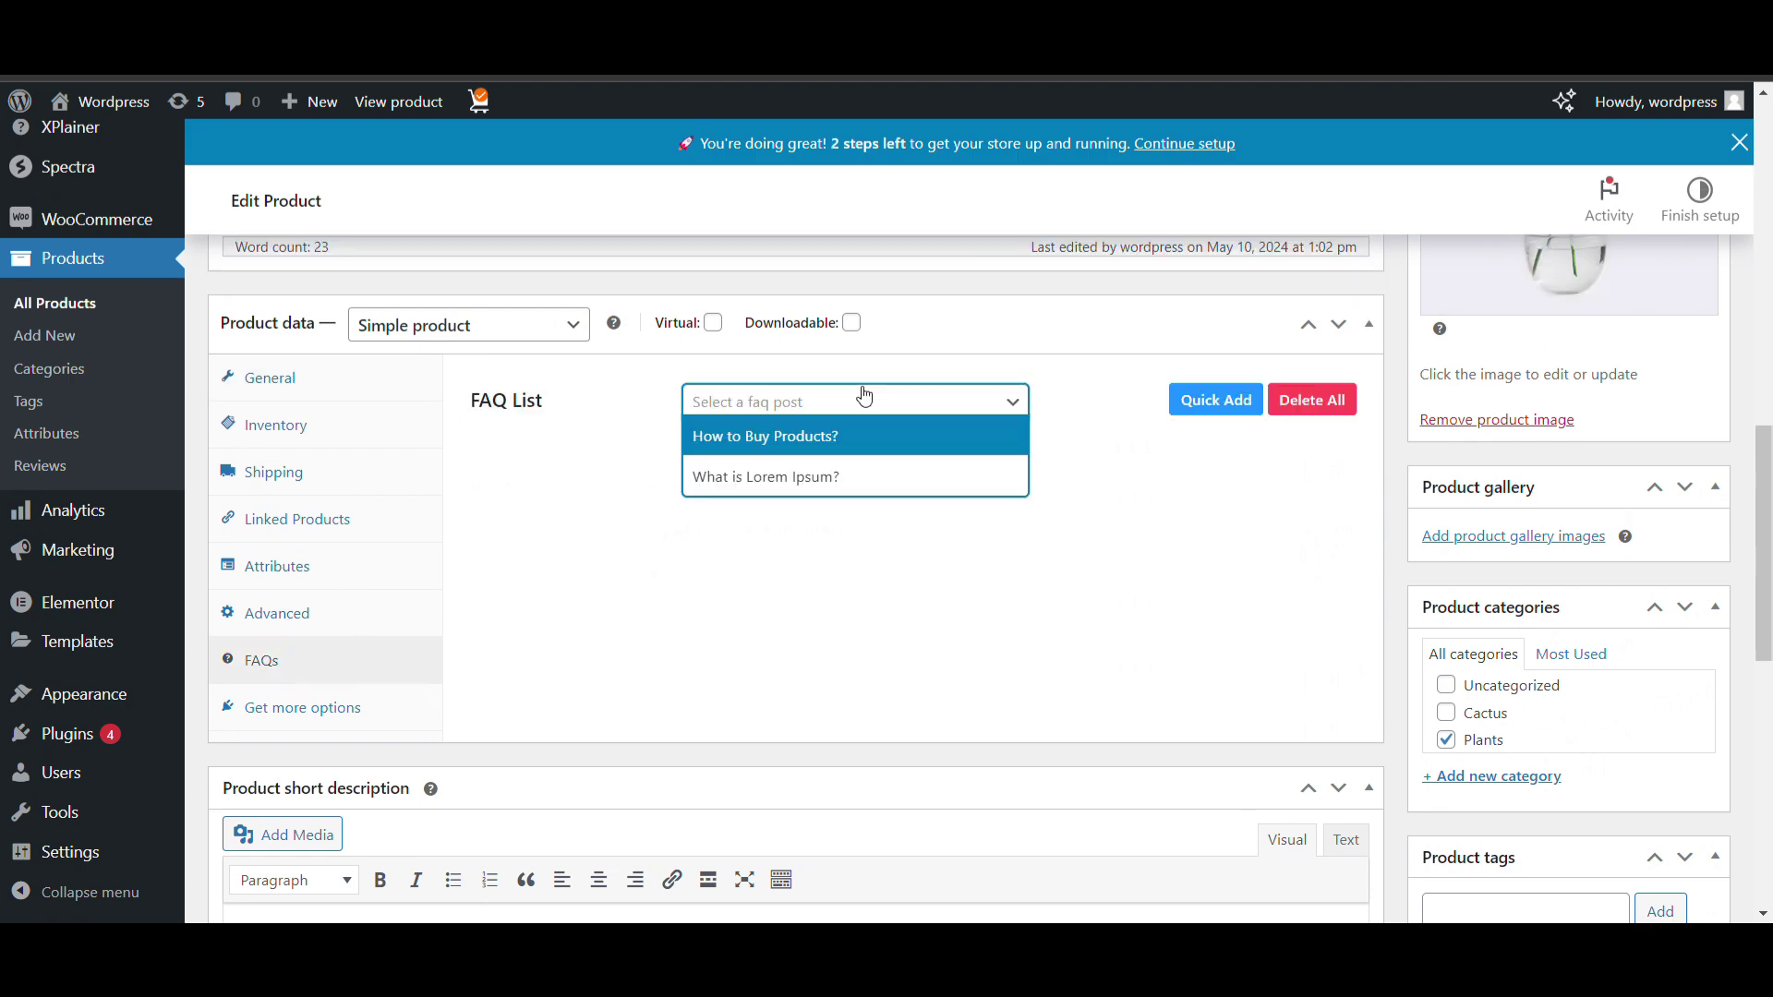
click(806, 440)
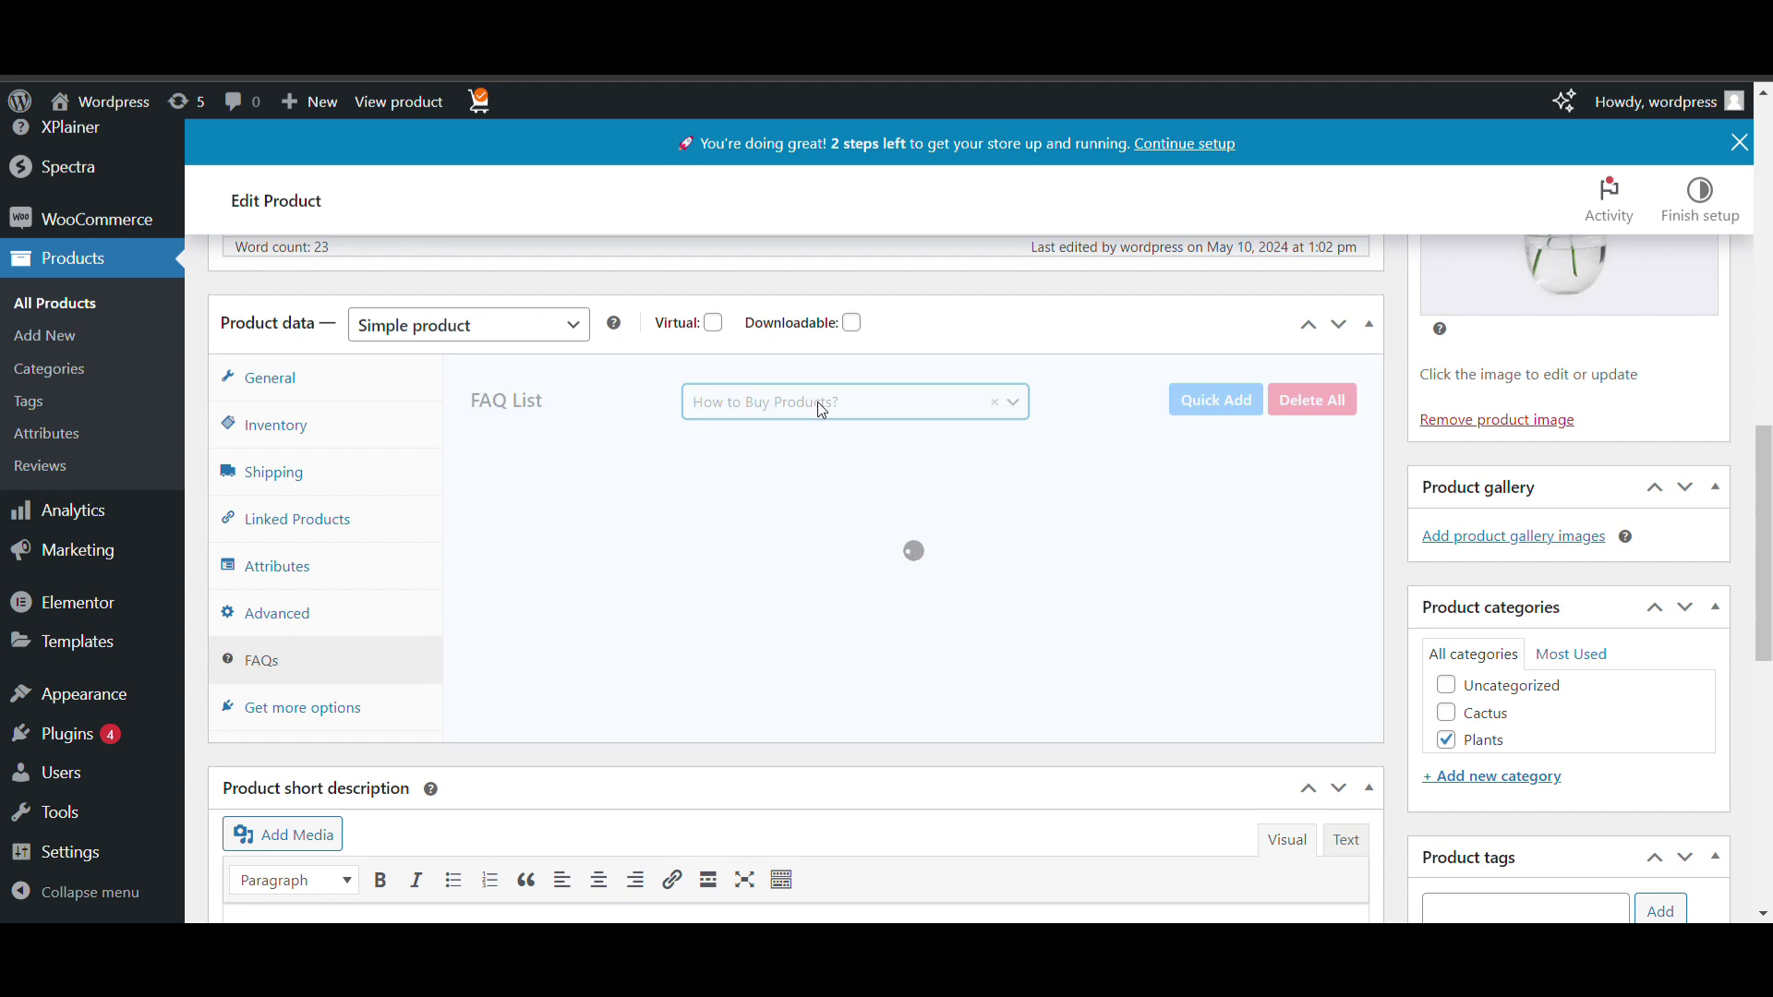
Step: Quick-add a 'New Quick FAQS' question with the pasted Lorem Ipsum answer
click(1195, 405)
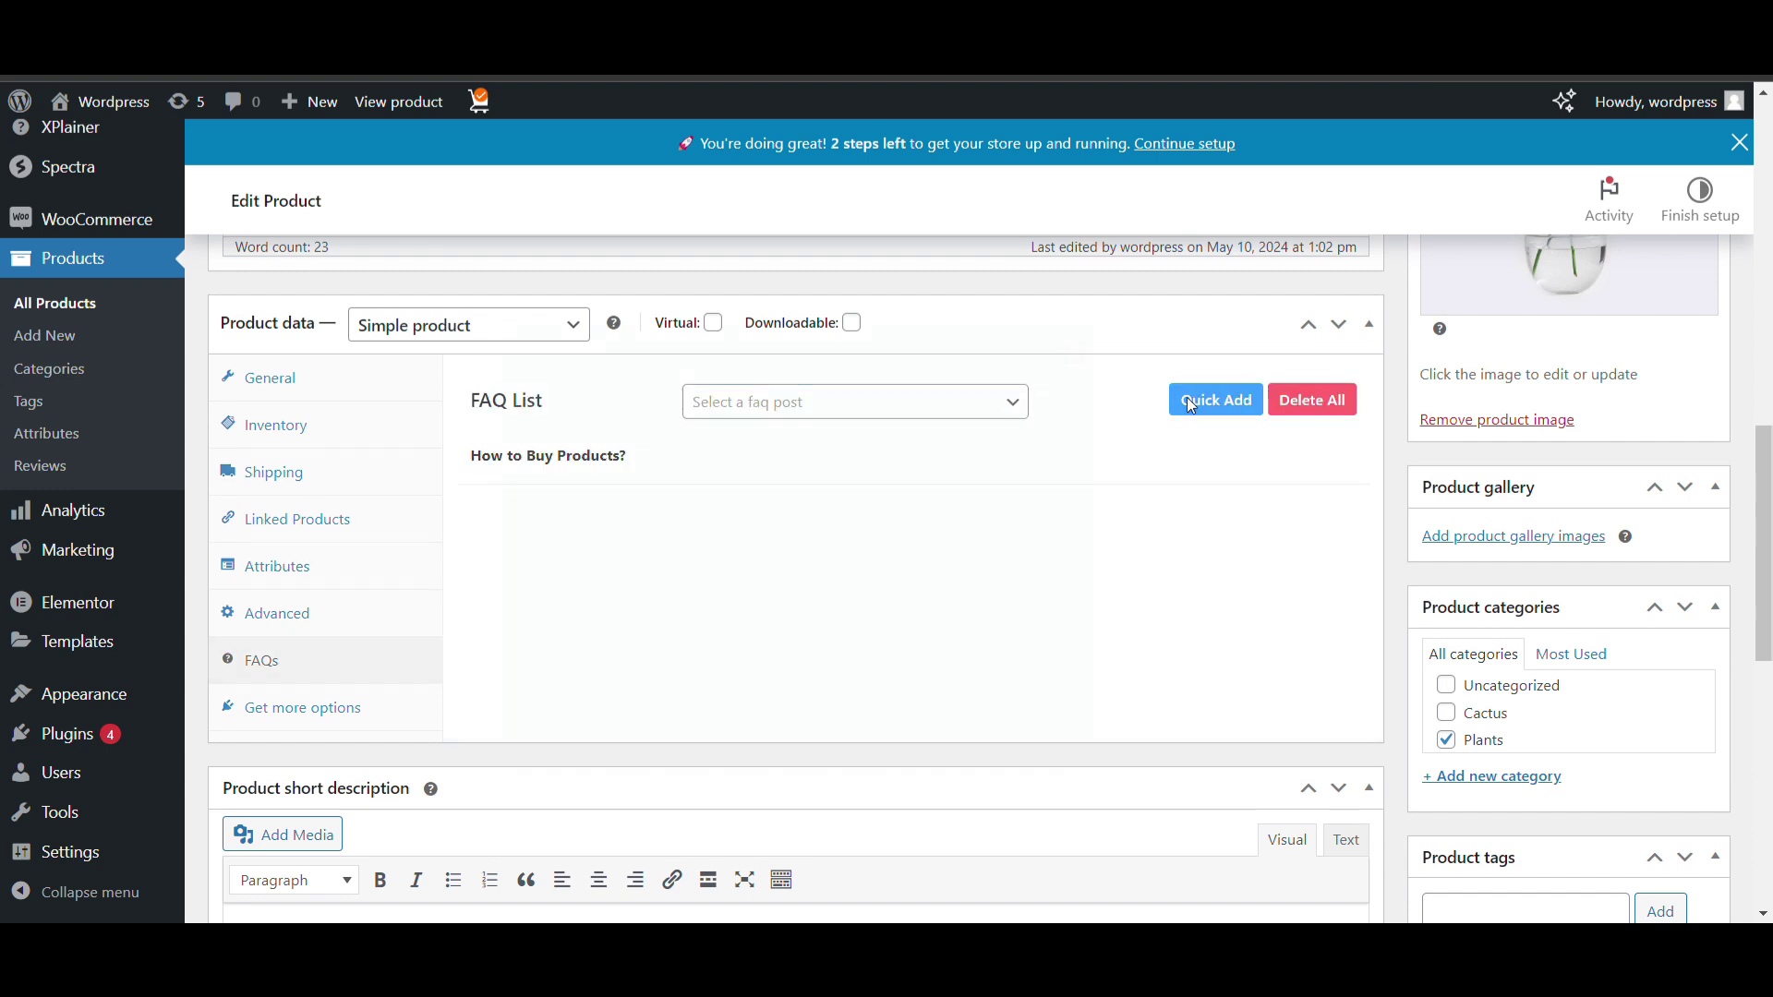
scroll(751, 467, down, 1)
scroll(751, 468, up, 2)
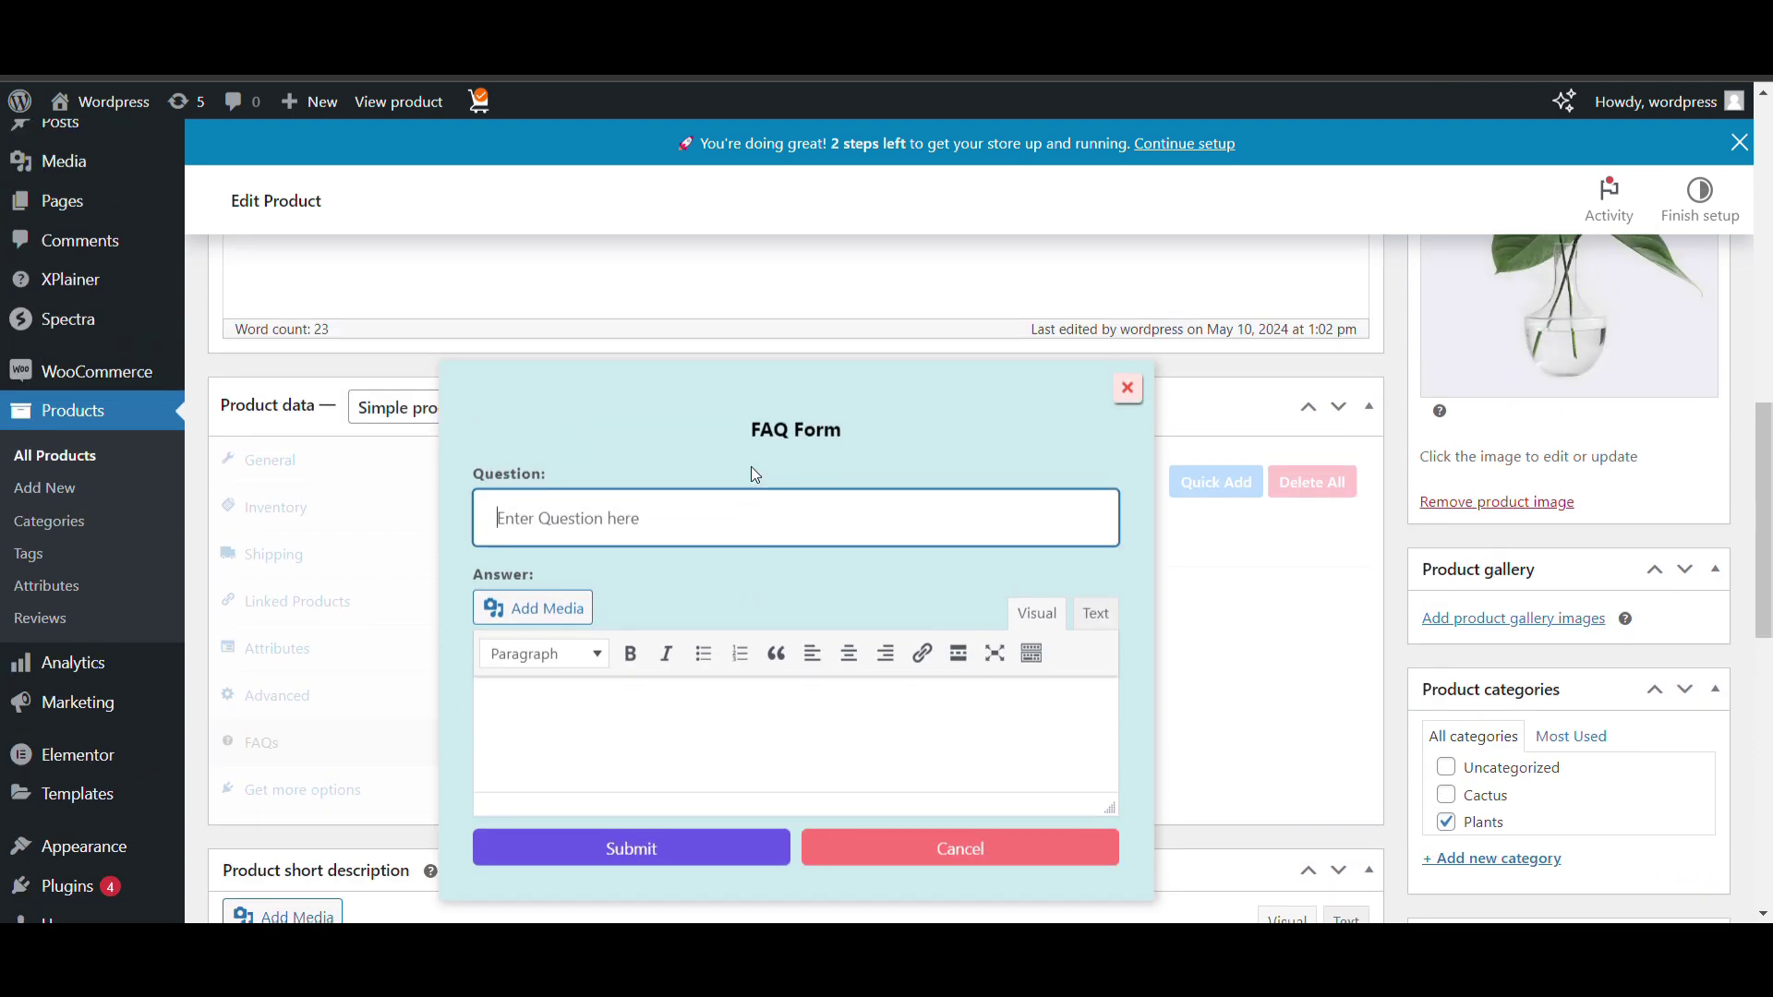
text(New Quick FAQS)
click(718, 757)
key(ctrl+v)
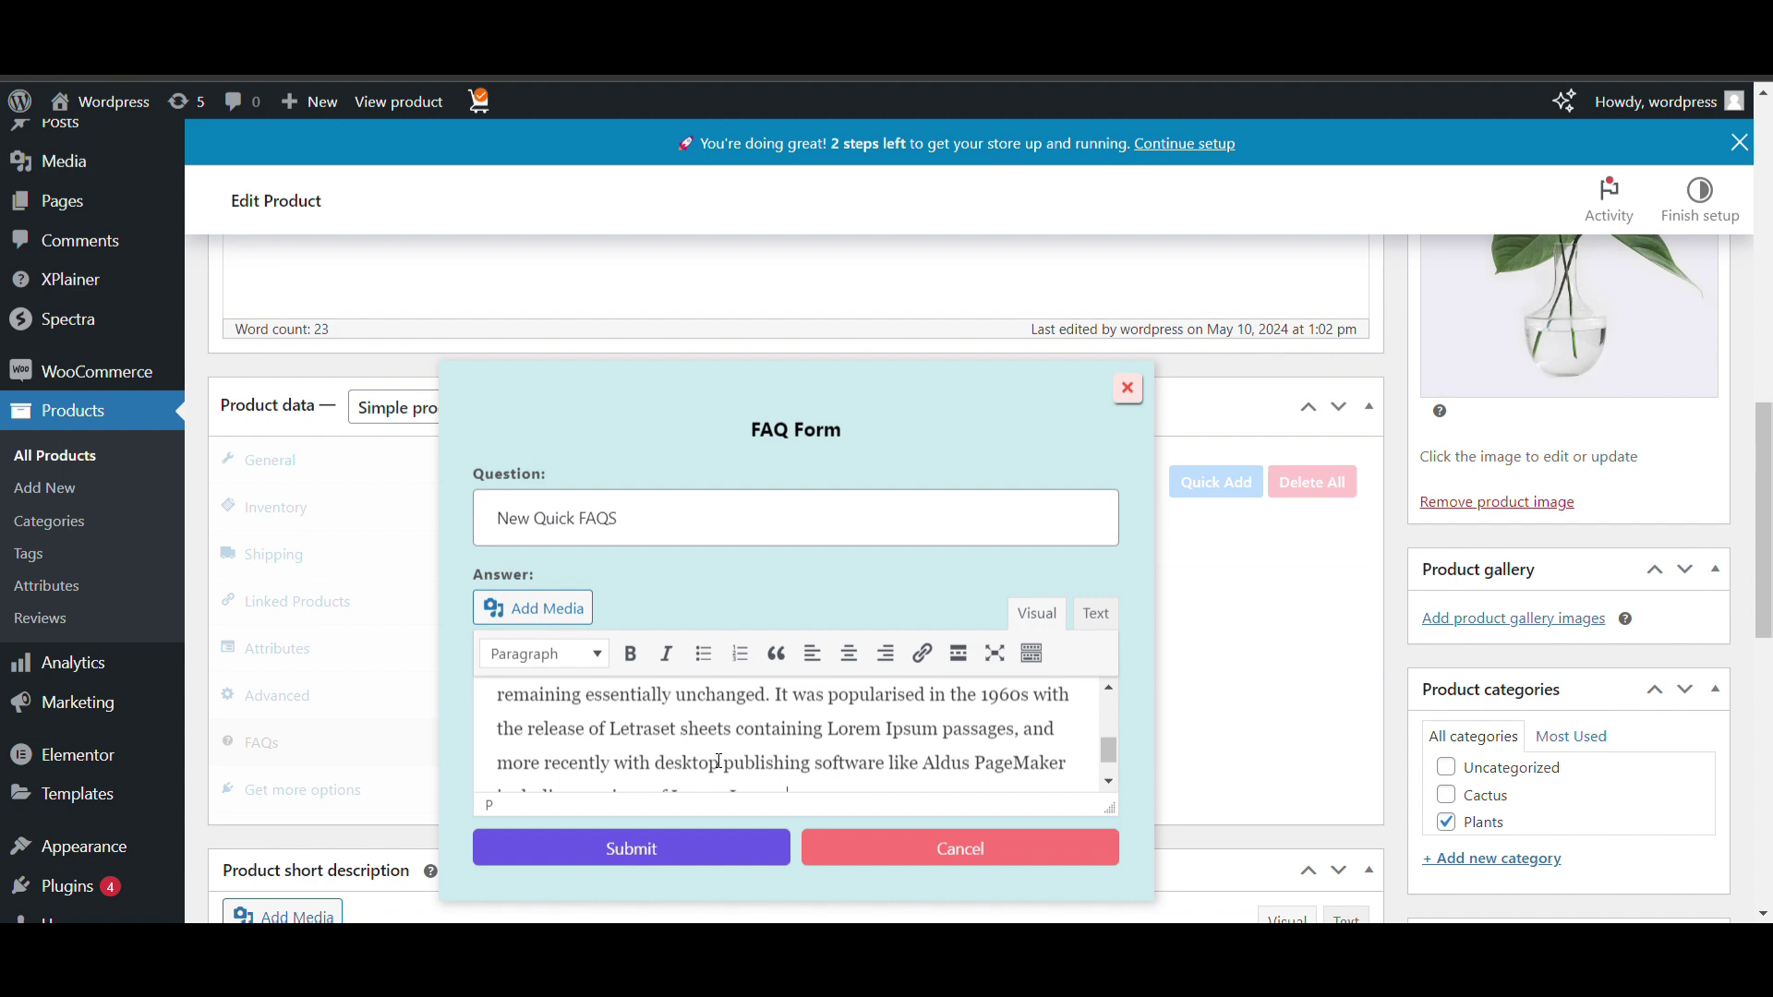
click(719, 846)
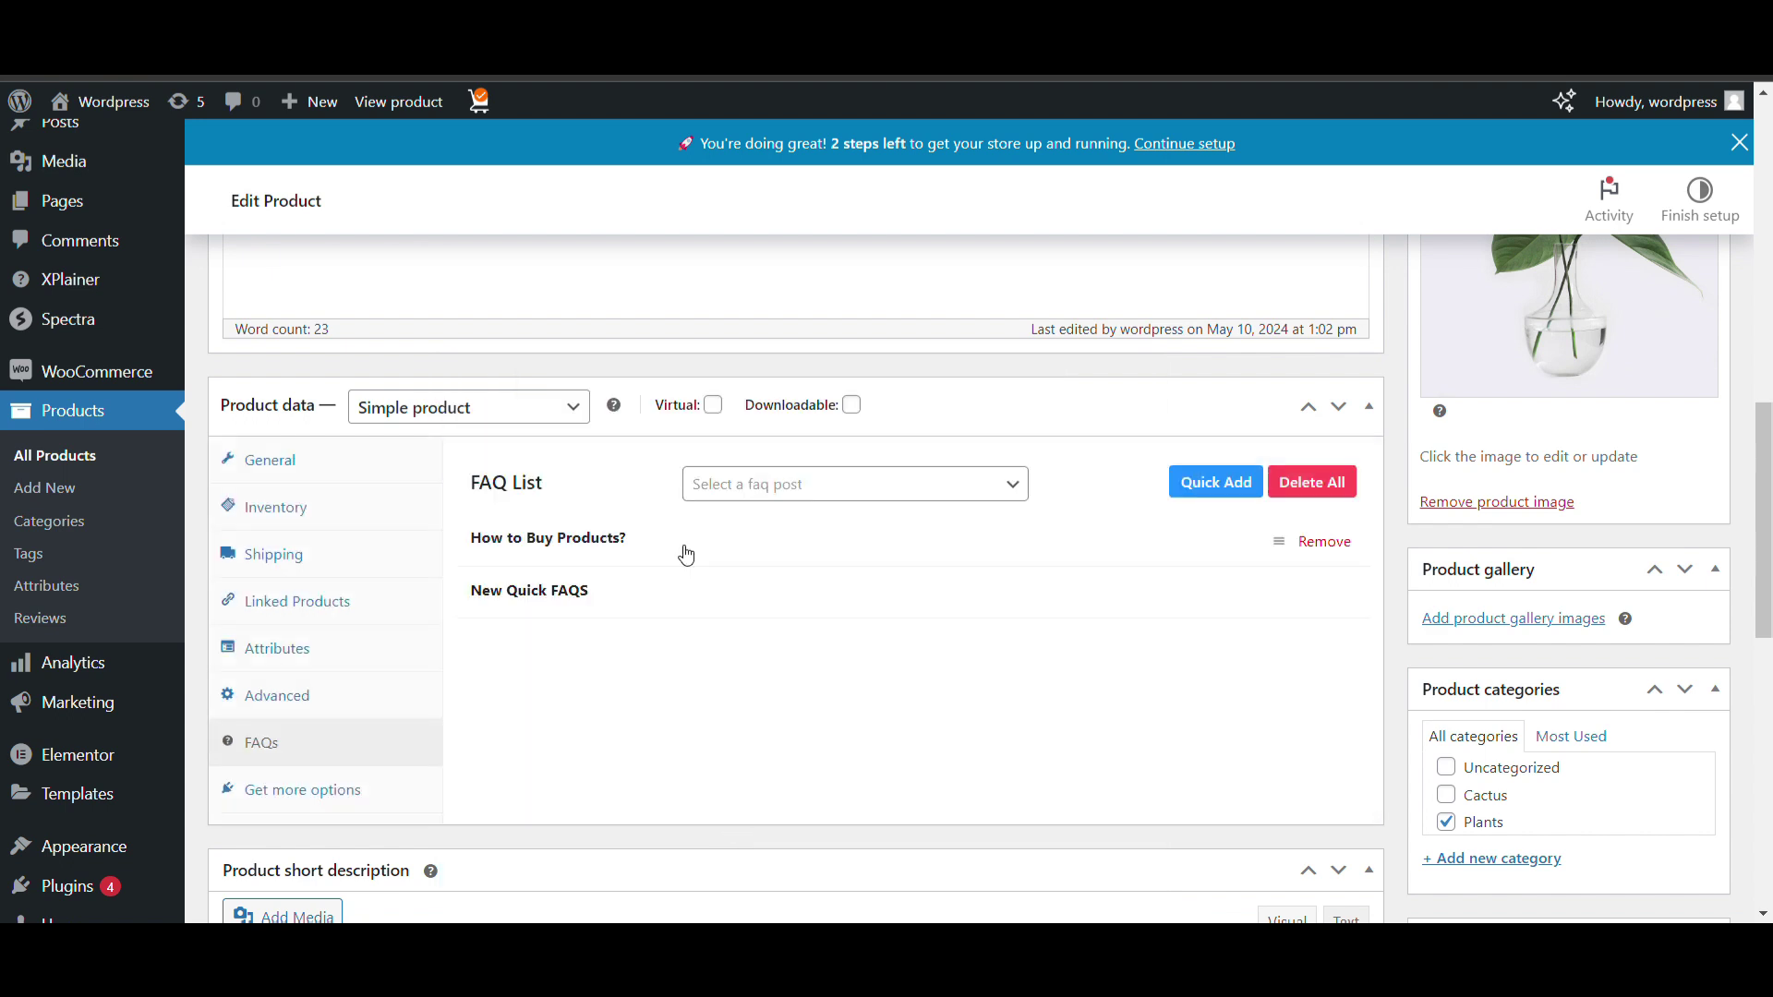
Step: Update the Money Plant product to save its FAQs
scroll(1187, 499, up, 3)
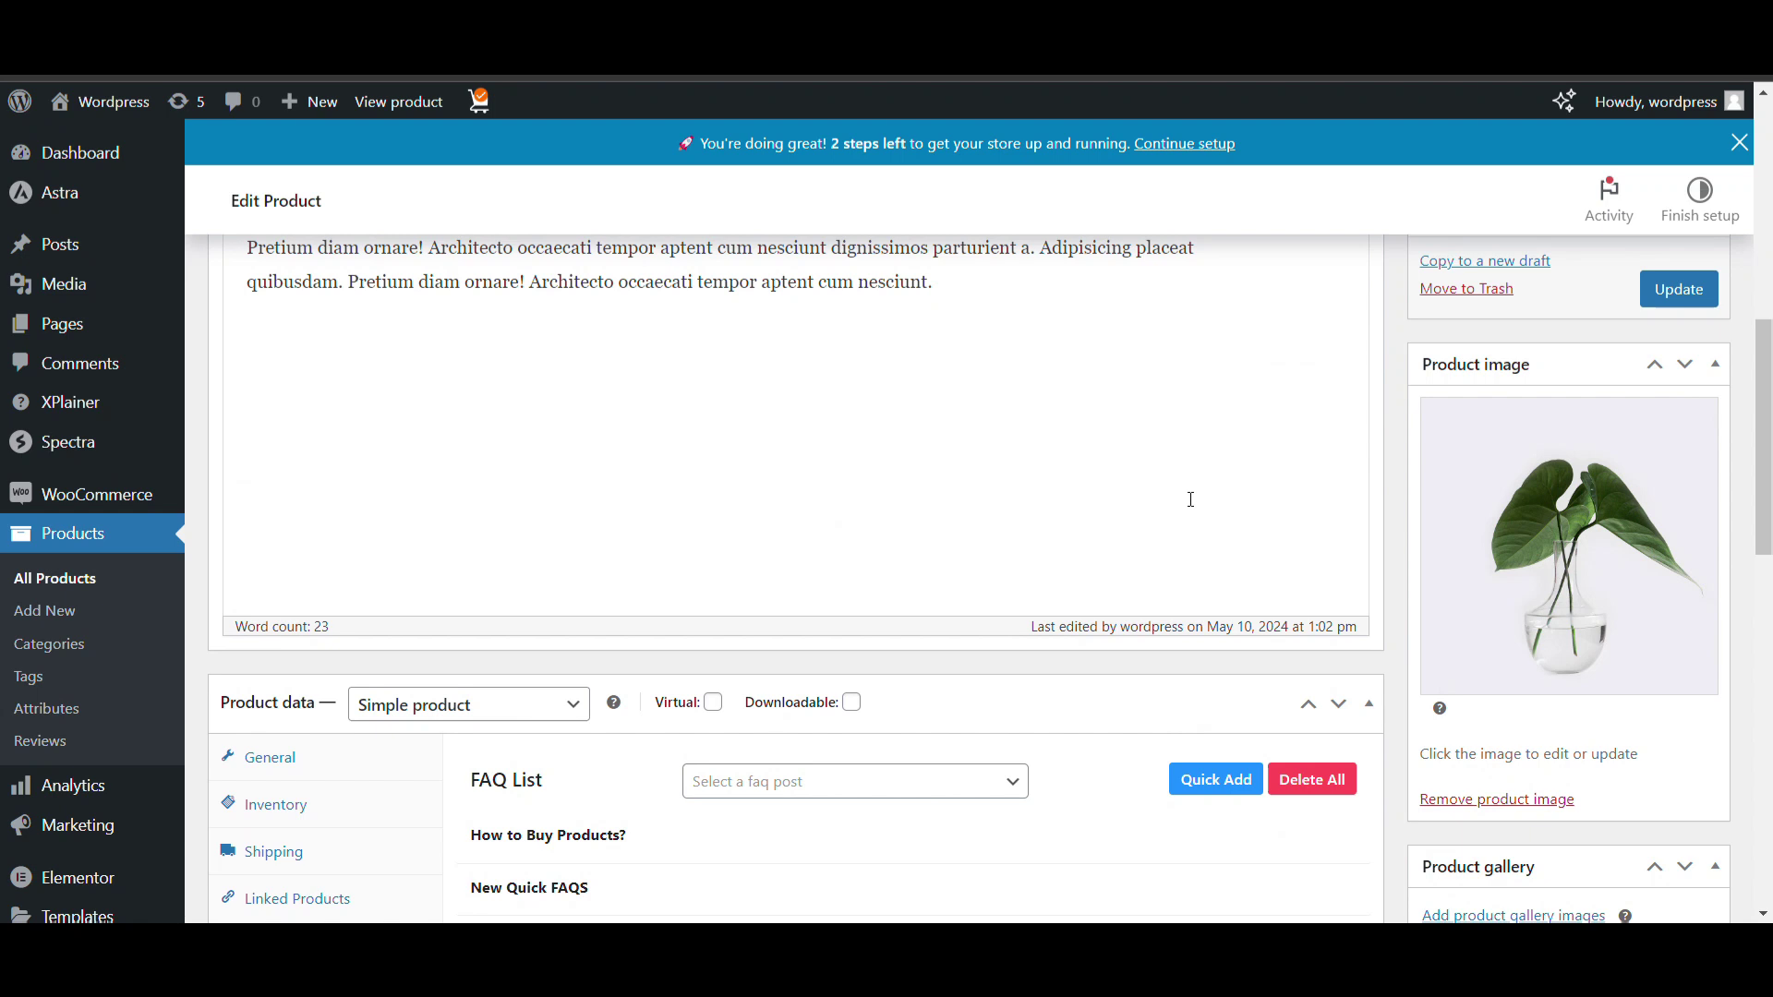
click(1688, 290)
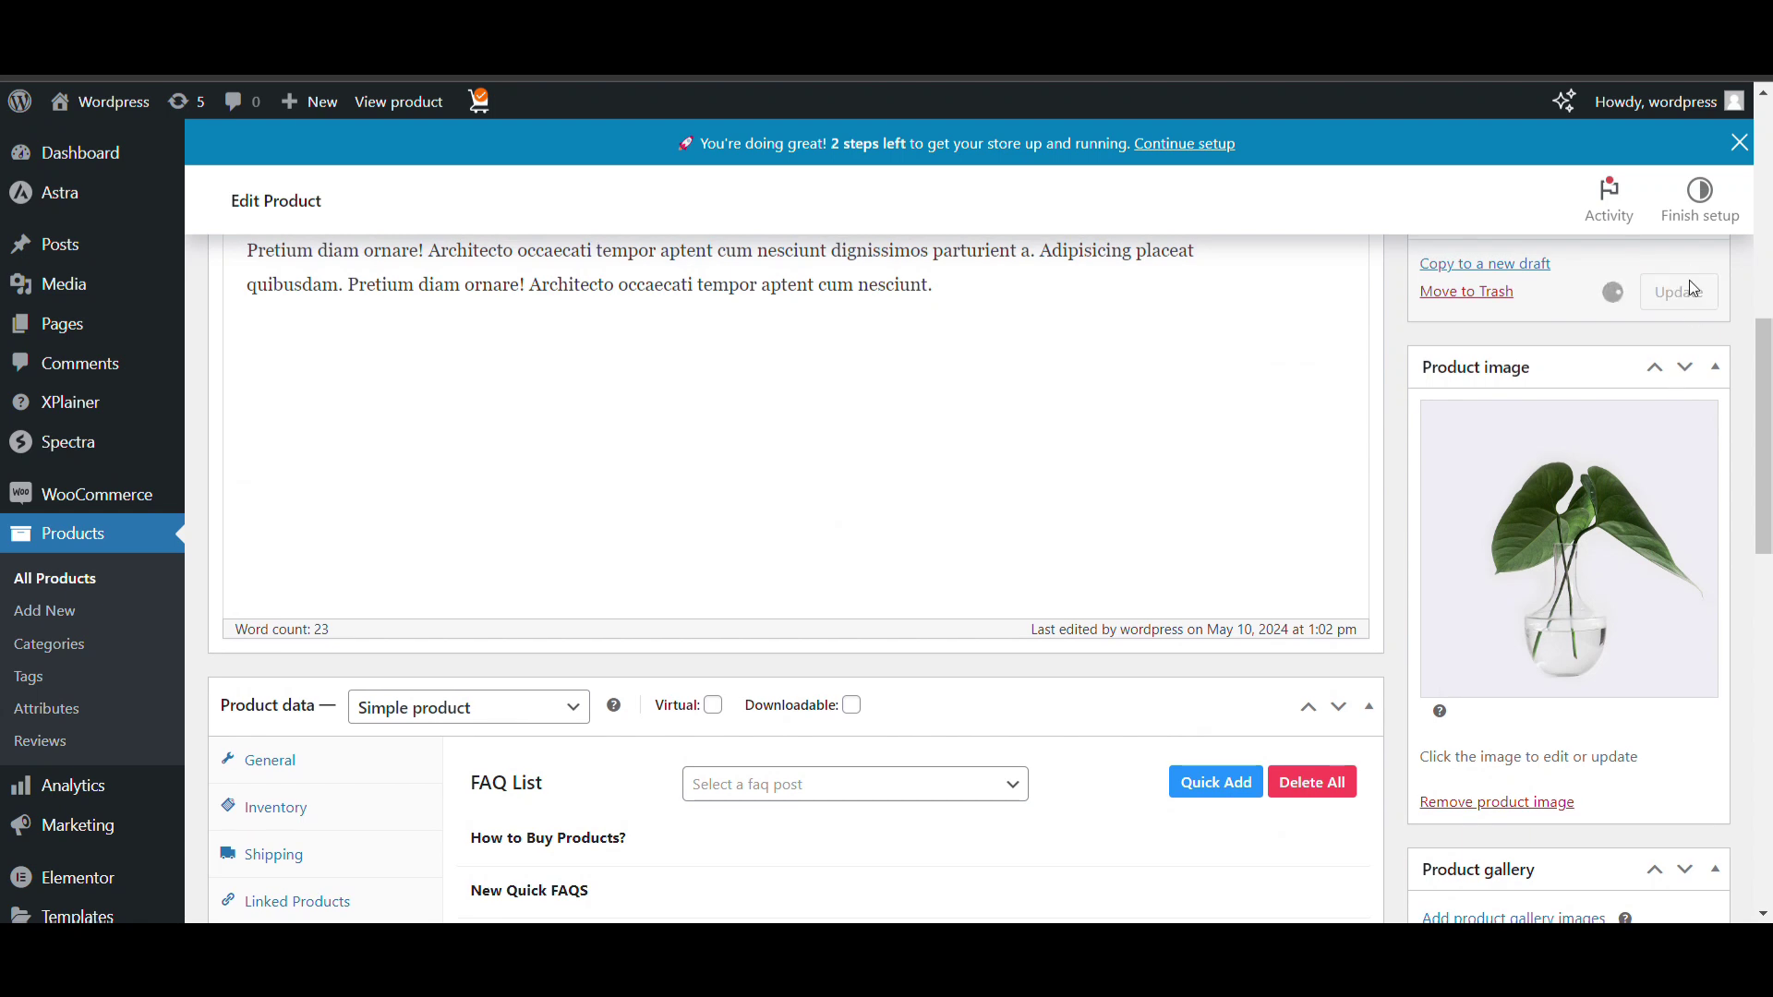
scroll(1694, 289, up, 2)
scroll(1693, 288, up, 2)
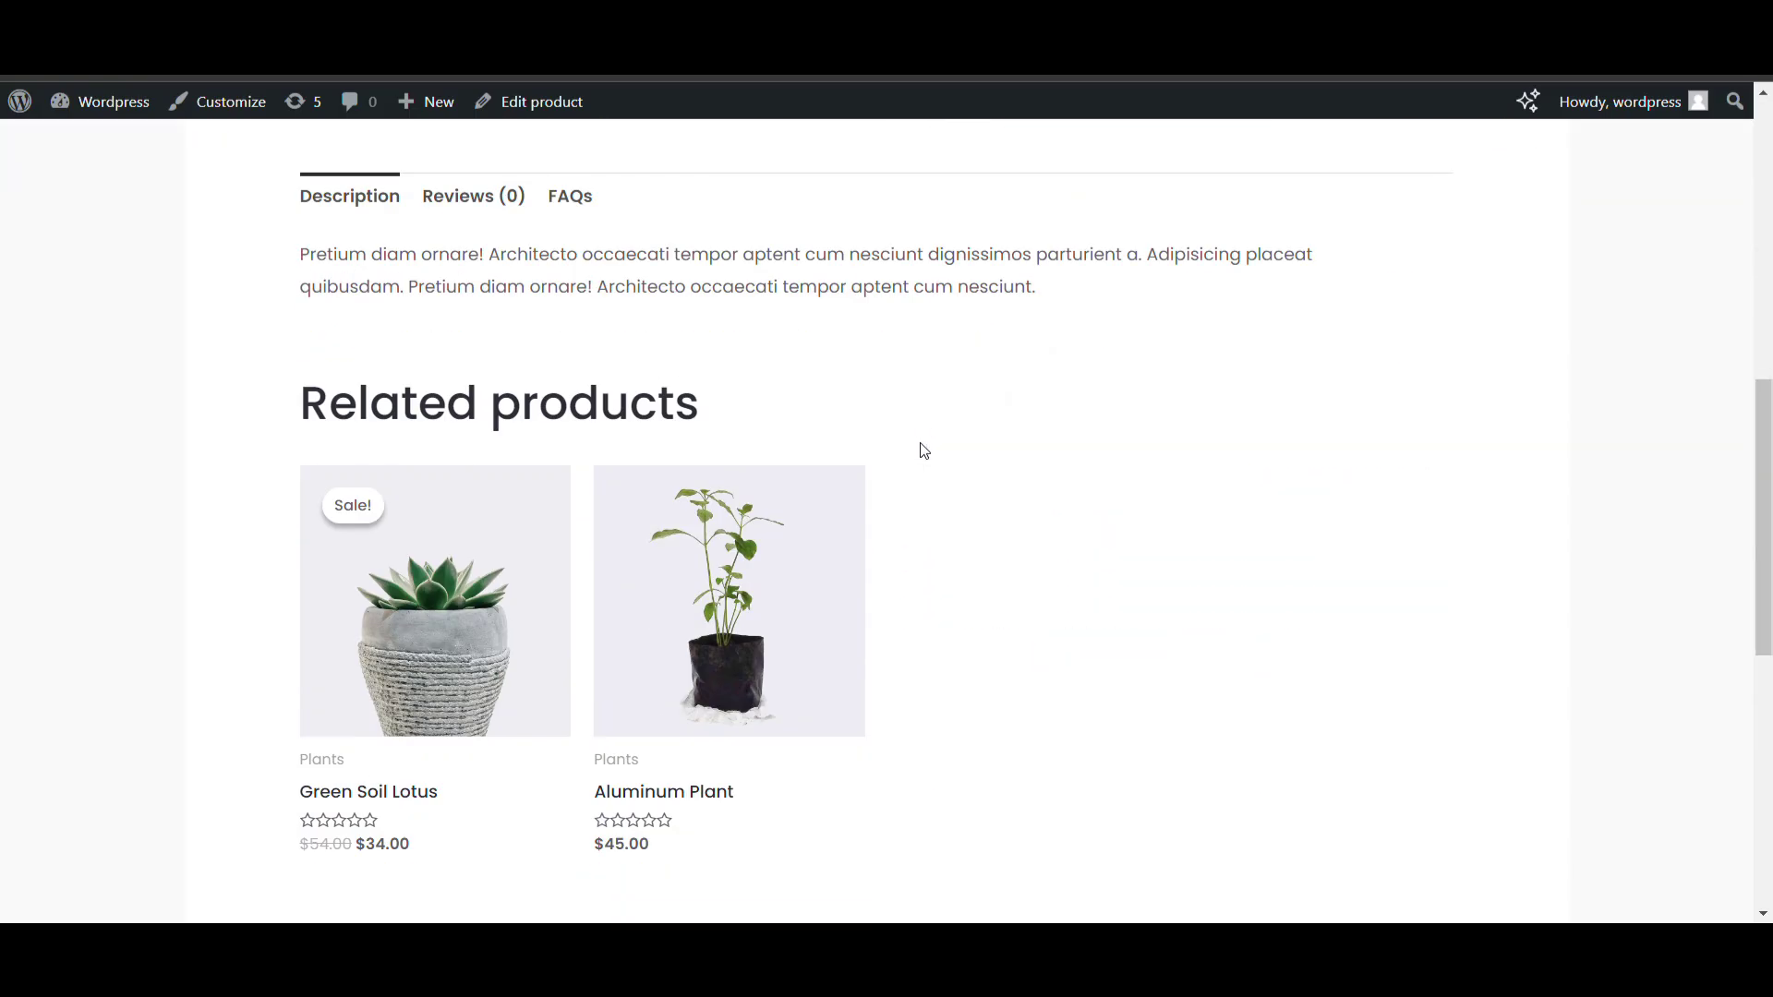
Step: On the Money Plant storefront FAQs tab, expand and collapse How to Buy Products? and New Quick FAQS
scroll(662, 415, up, 1)
click(572, 222)
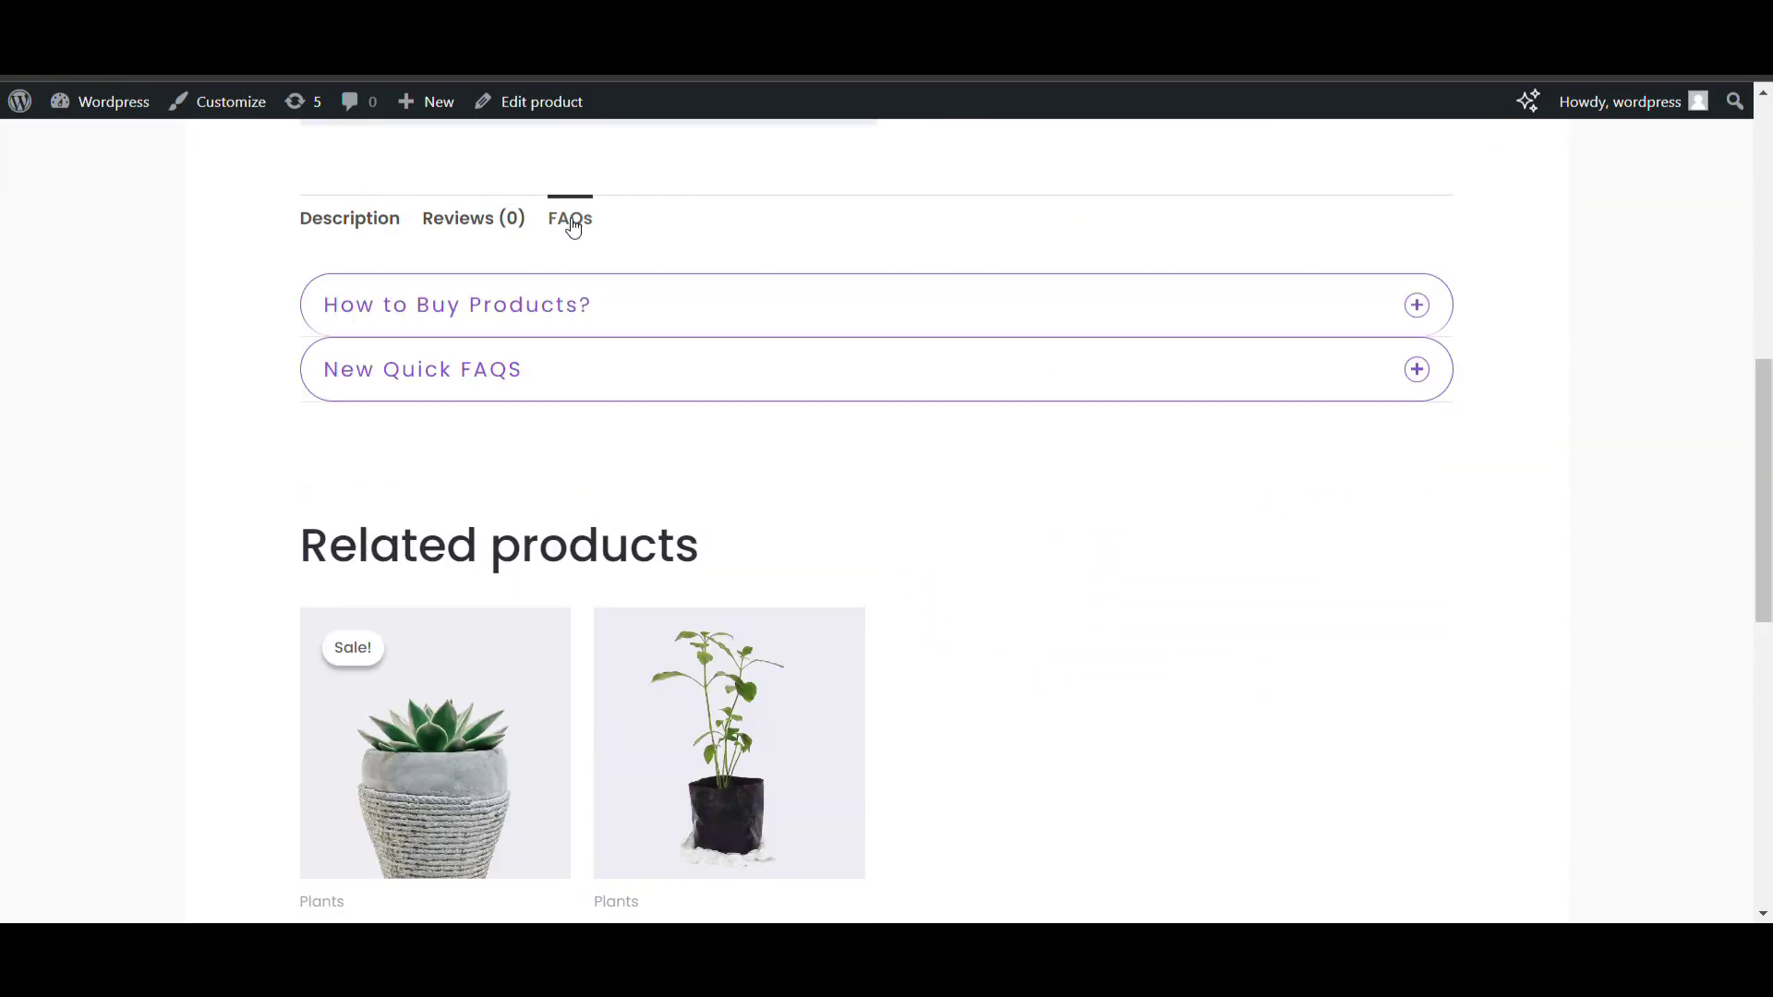
click(1419, 307)
click(1420, 307)
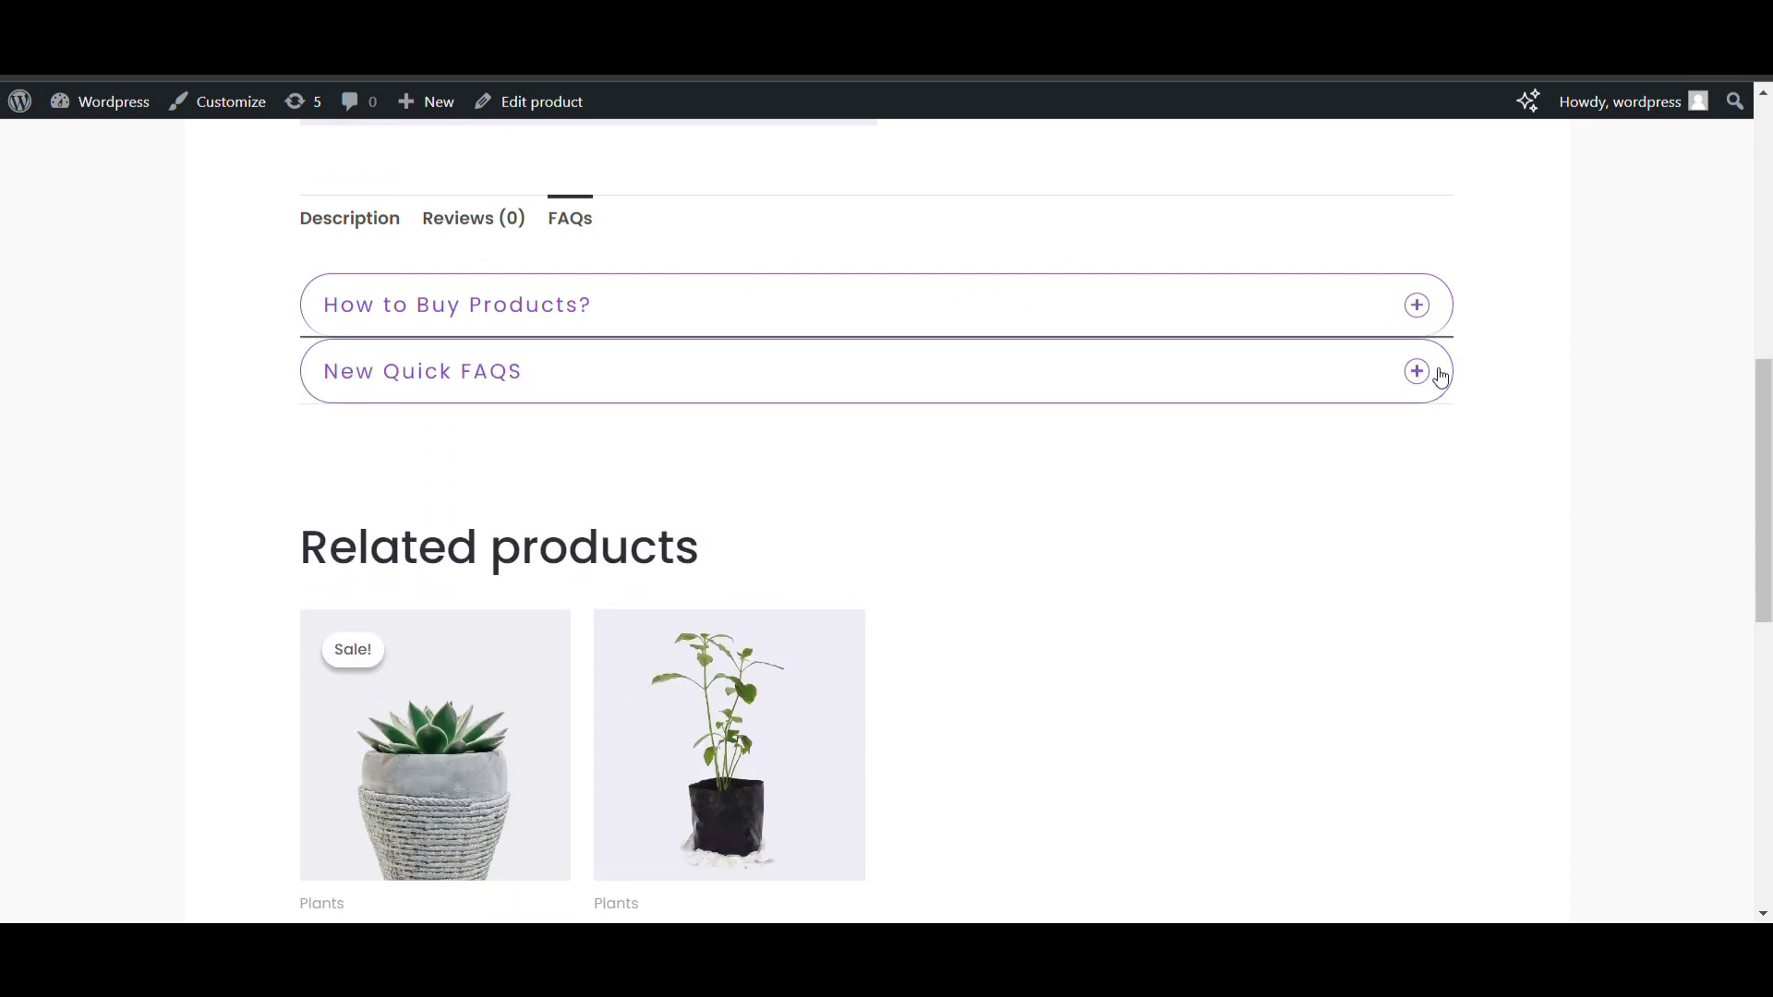
click(1429, 371)
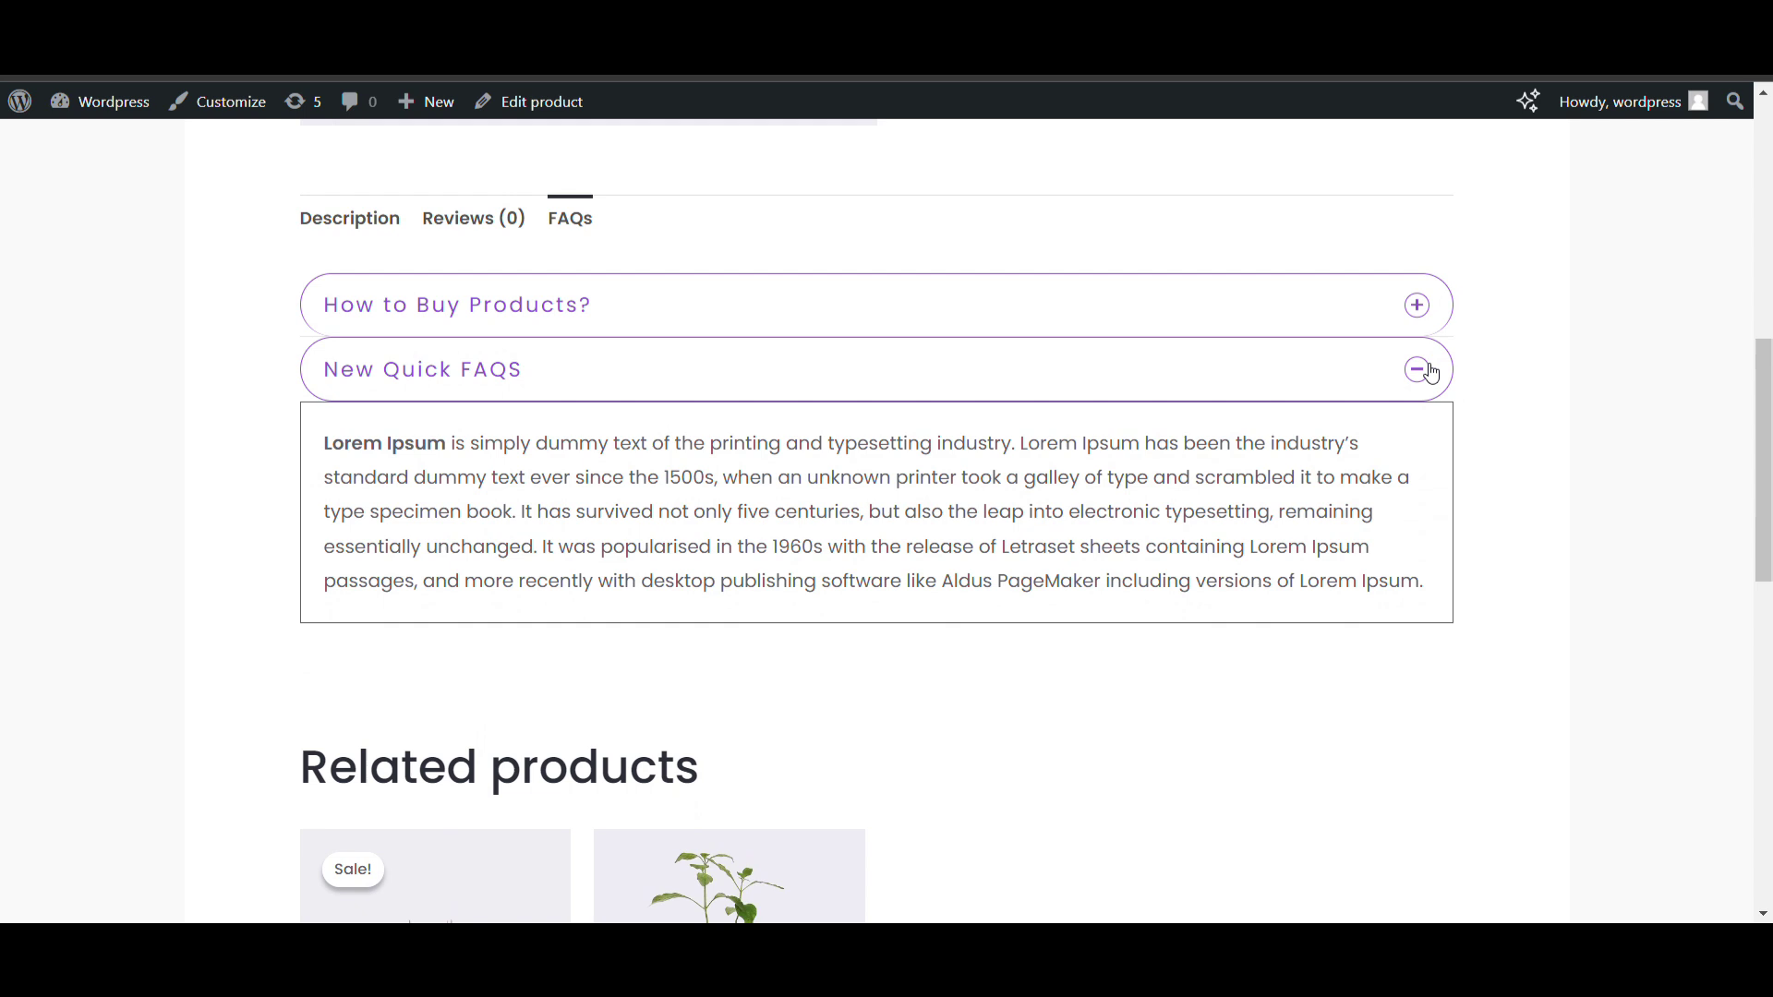
click(1429, 372)
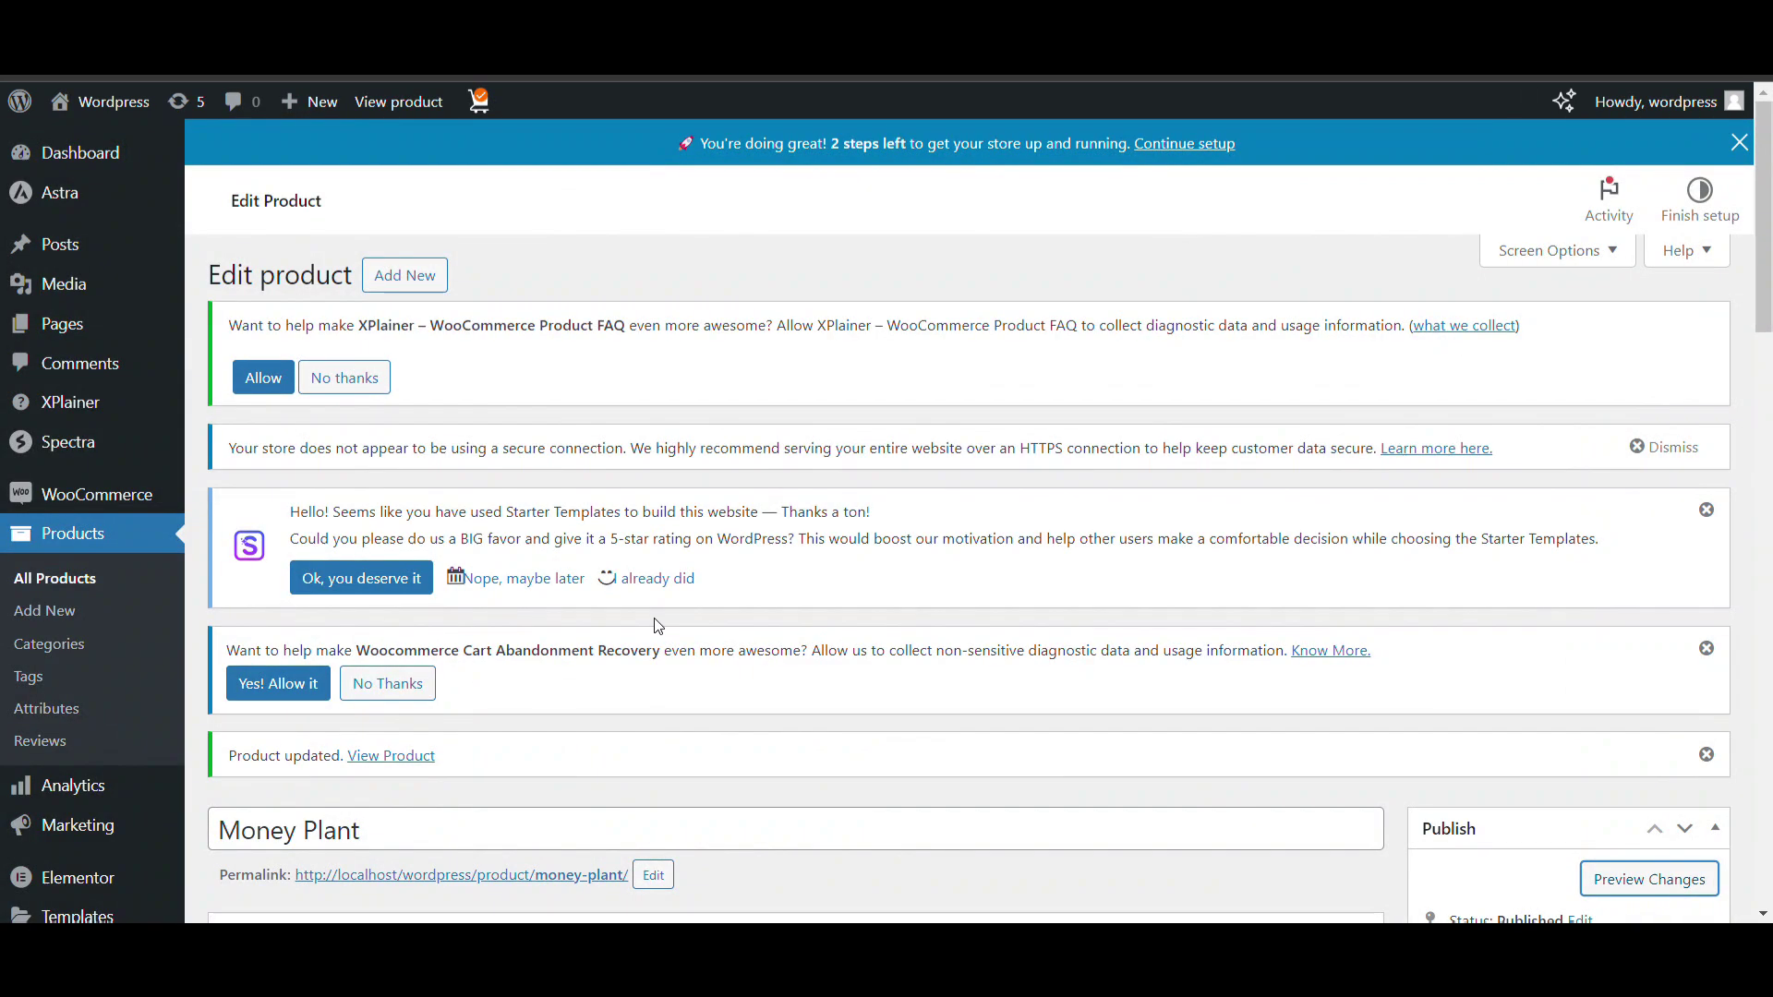
scroll(656, 626, down, 10)
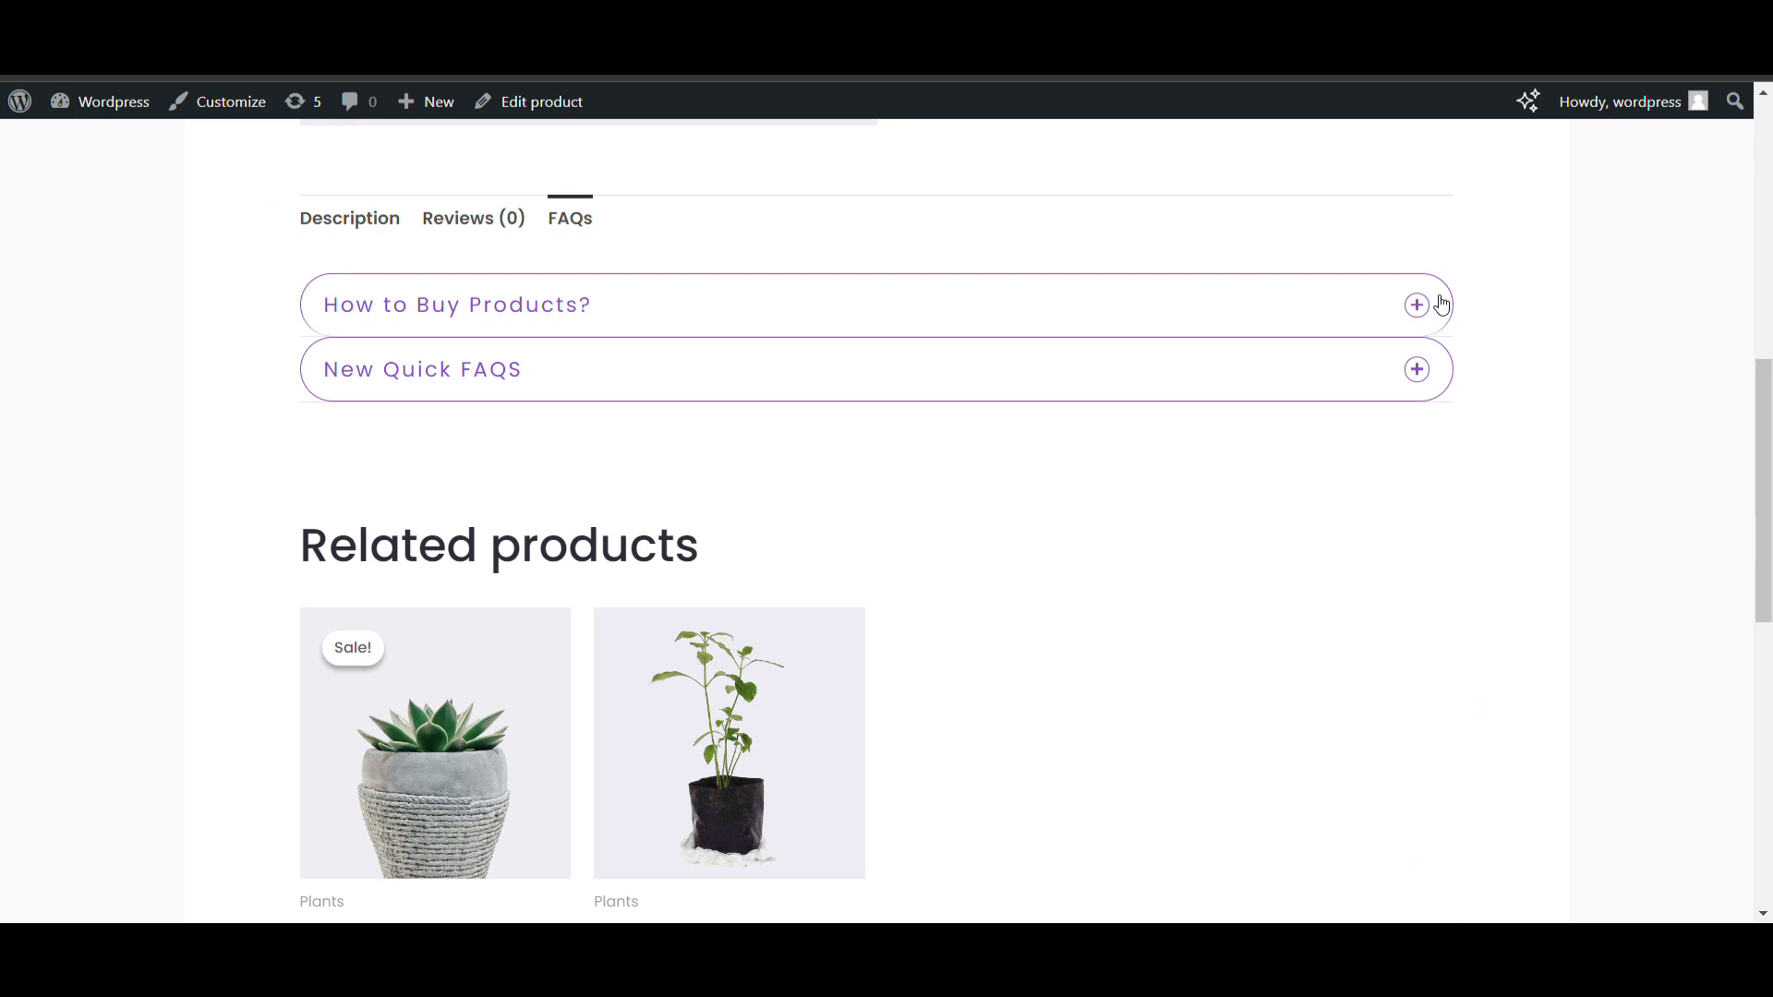
click(1436, 307)
click(1436, 307)
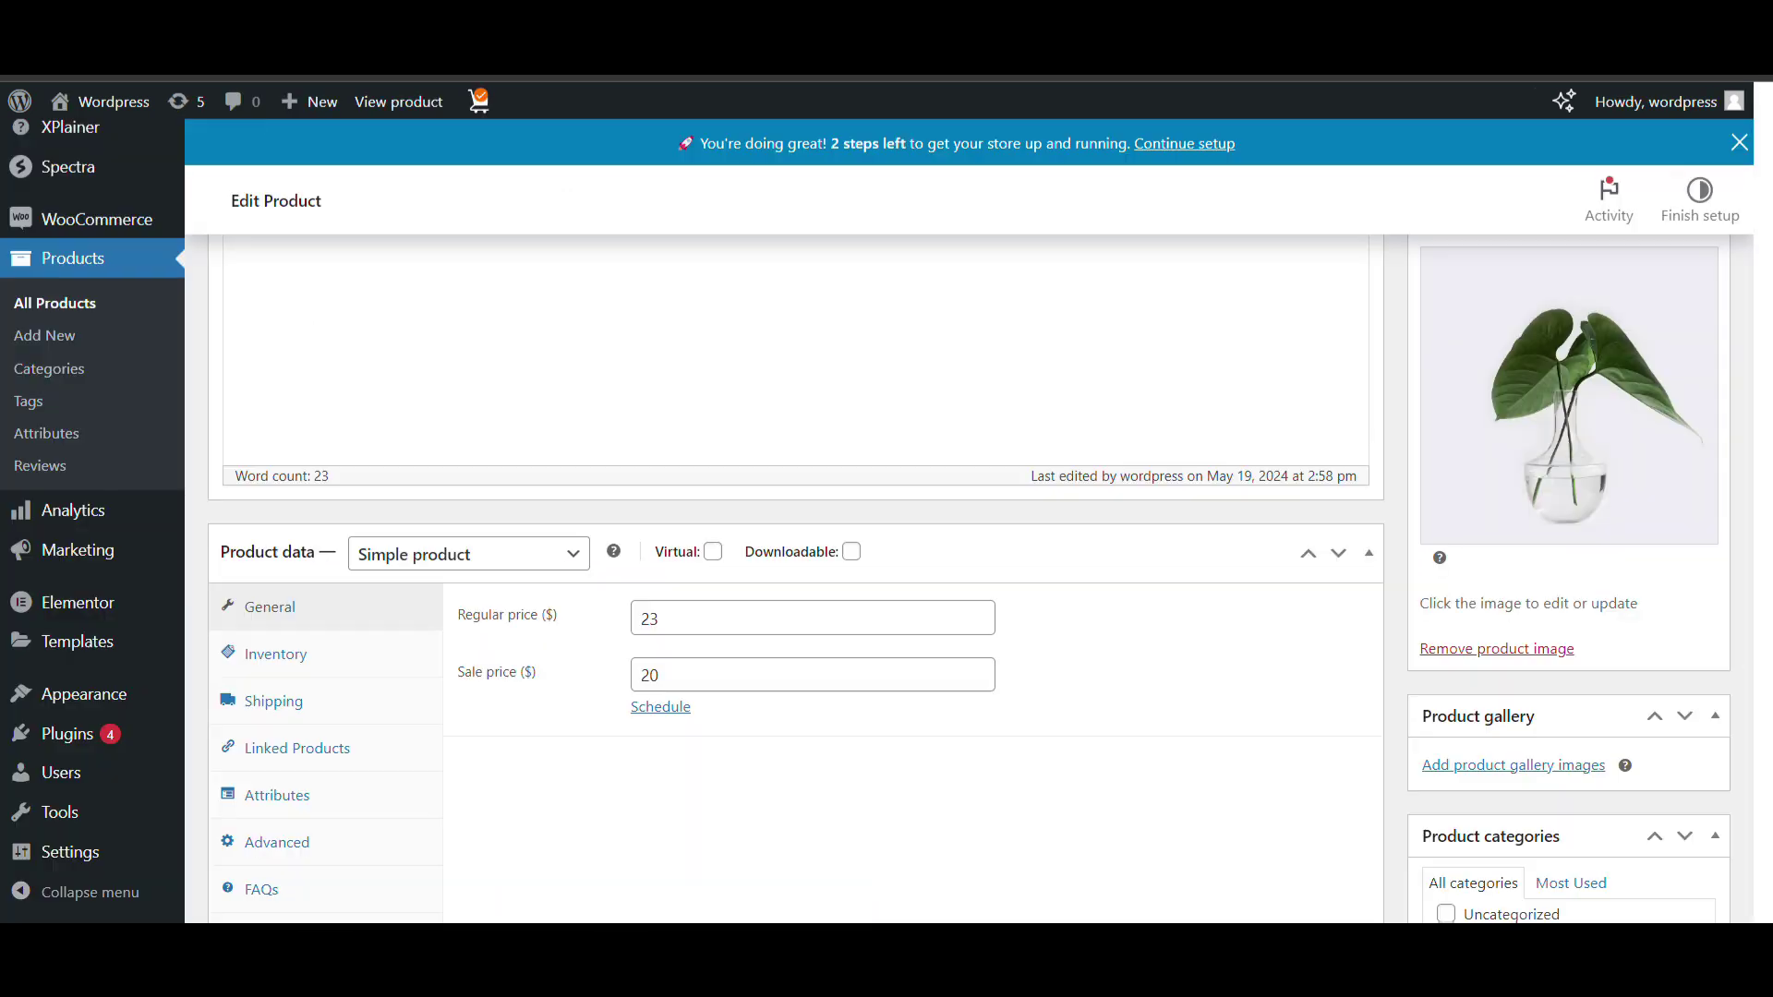
Step: Go to XPlainer Settings and show the Templates tab
scroll(31, 400, down, 3)
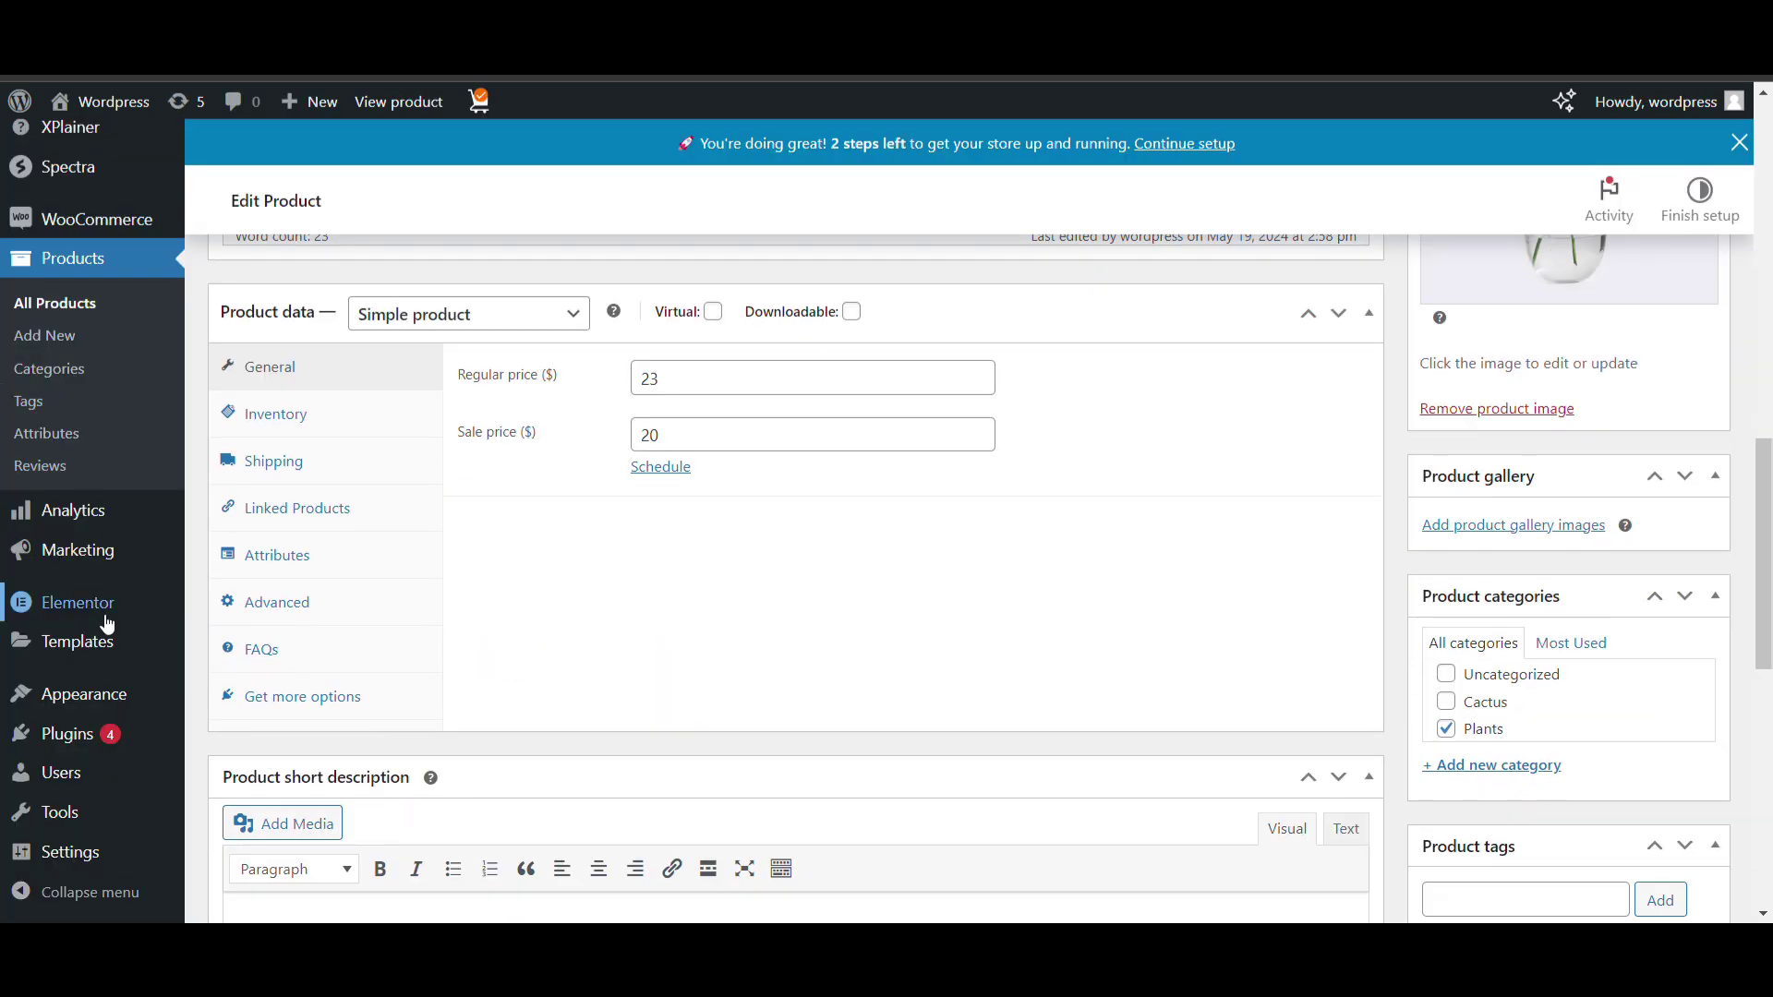
scroll(107, 625, up, 5)
mouse_move(79, 406)
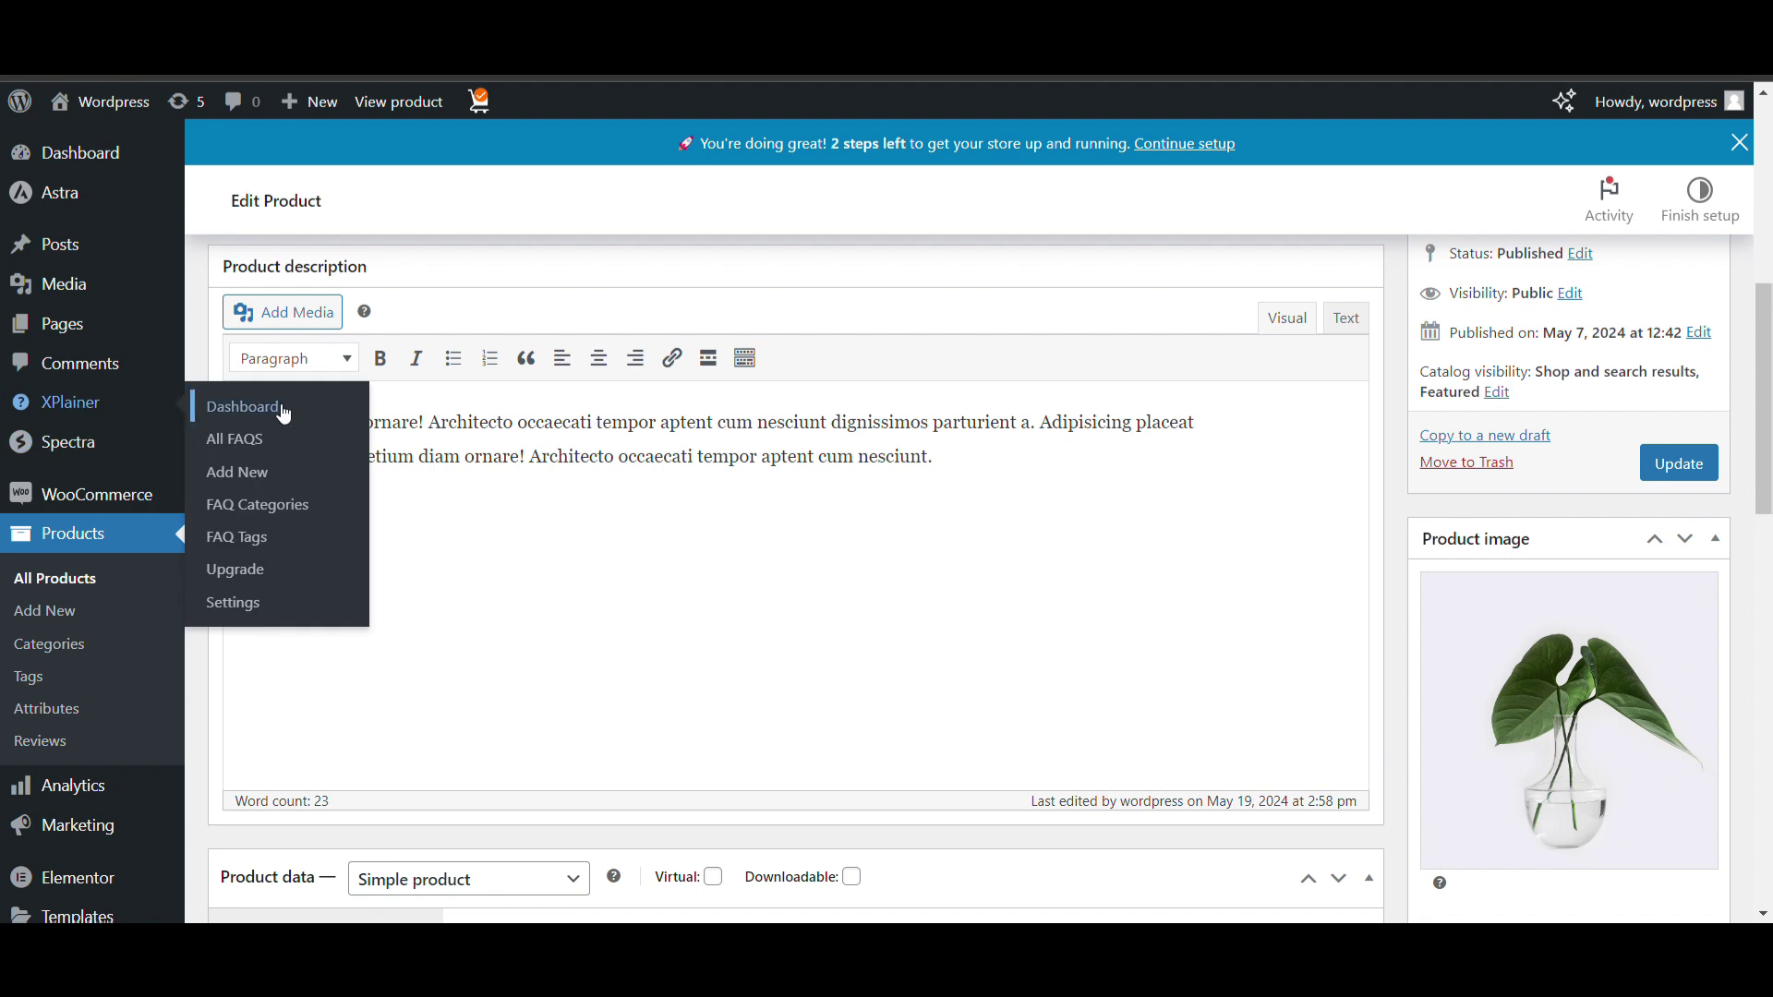
click(261, 589)
scroll(735, 523, down, 4)
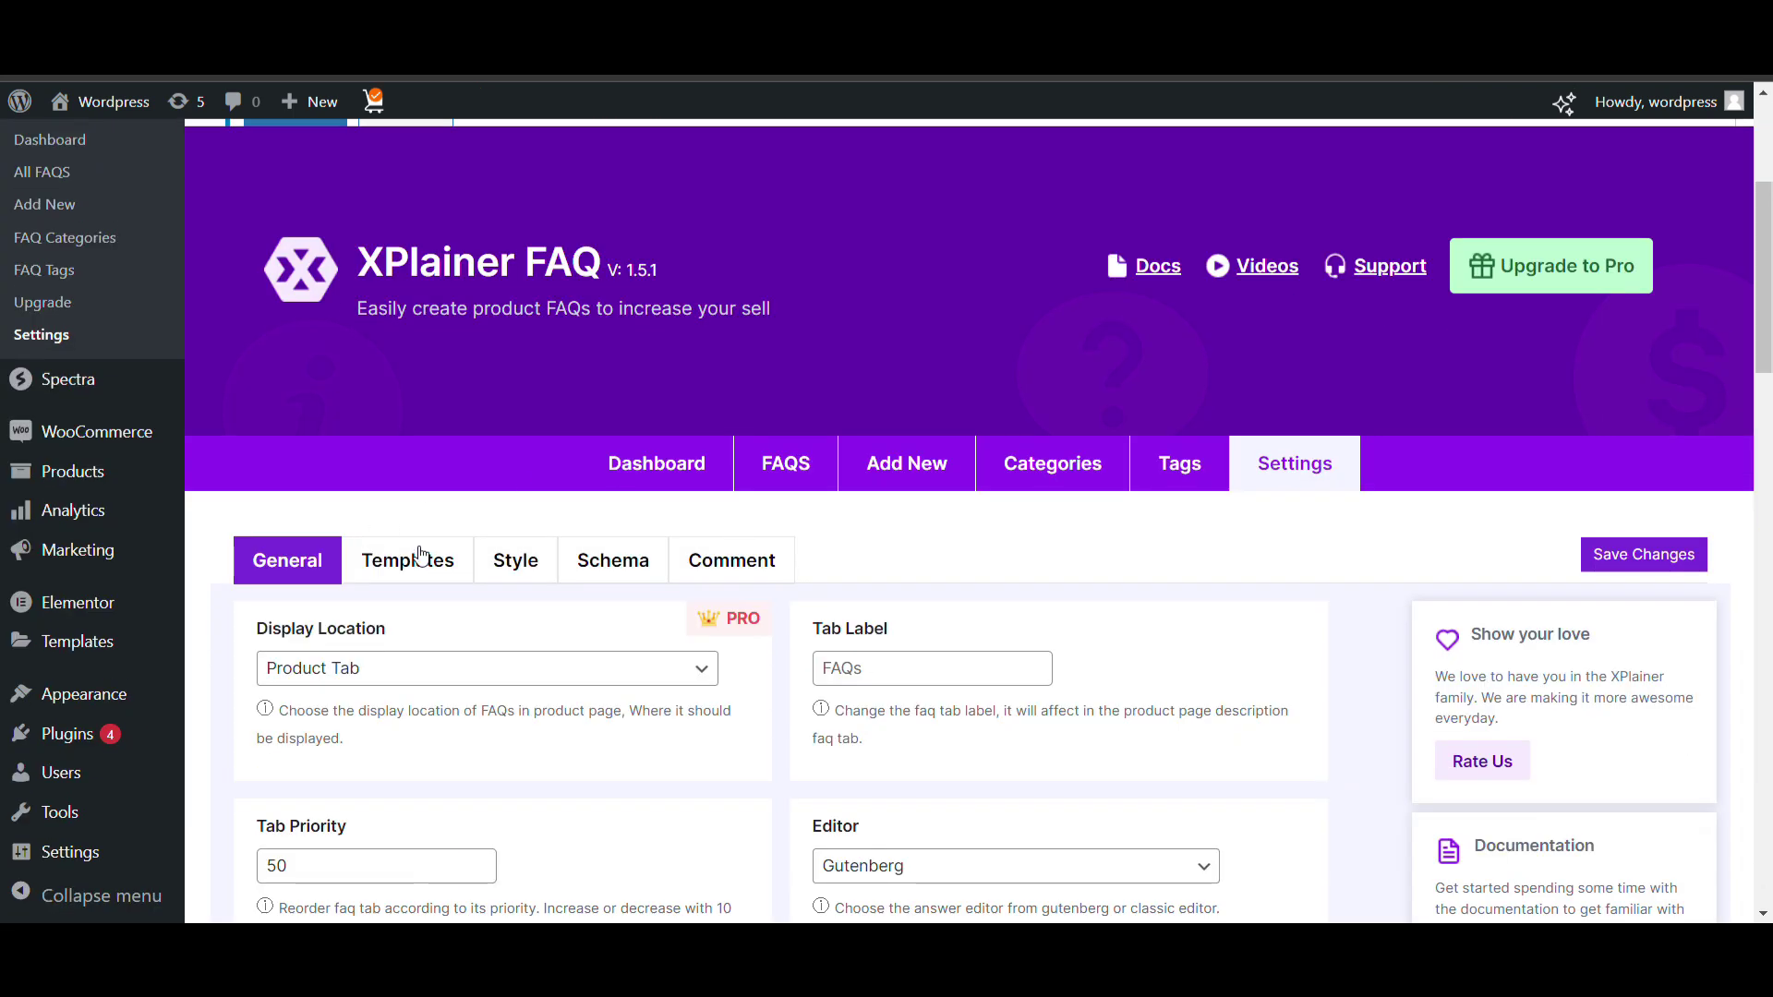
click(420, 560)
Step: Activate the Whitish Template in place of Classic
scroll(420, 554, down, 3)
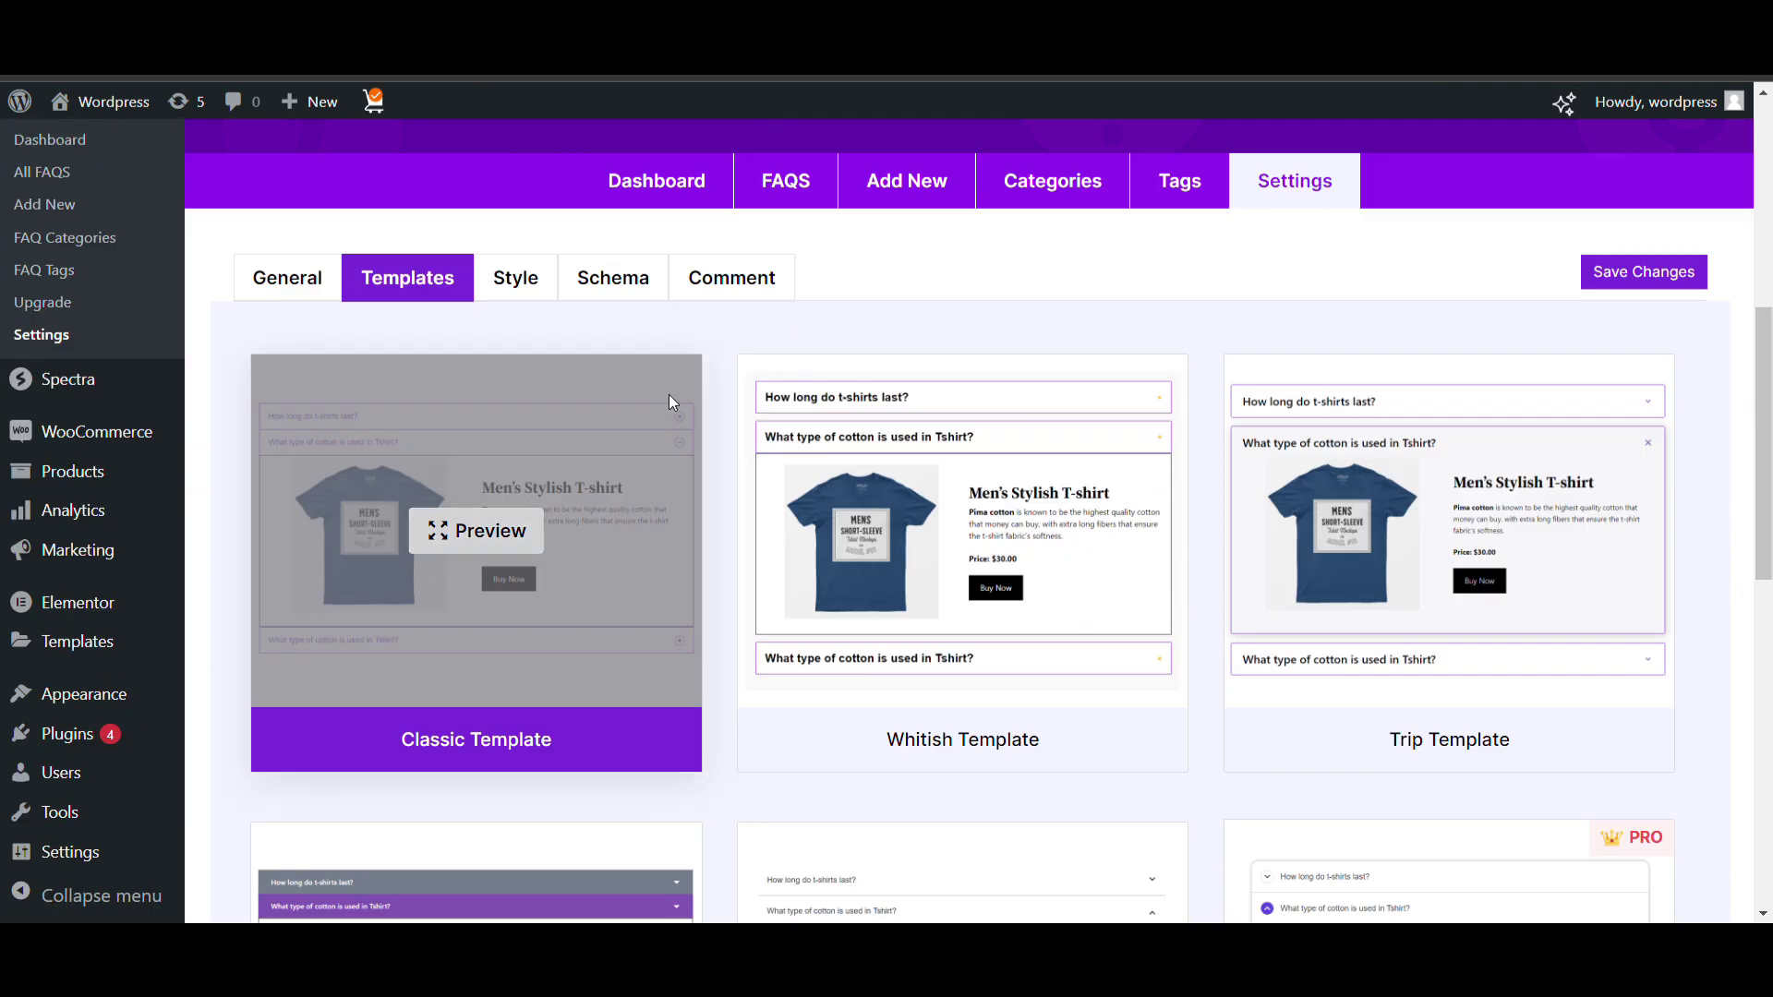
scroll(584, 386, down, 1)
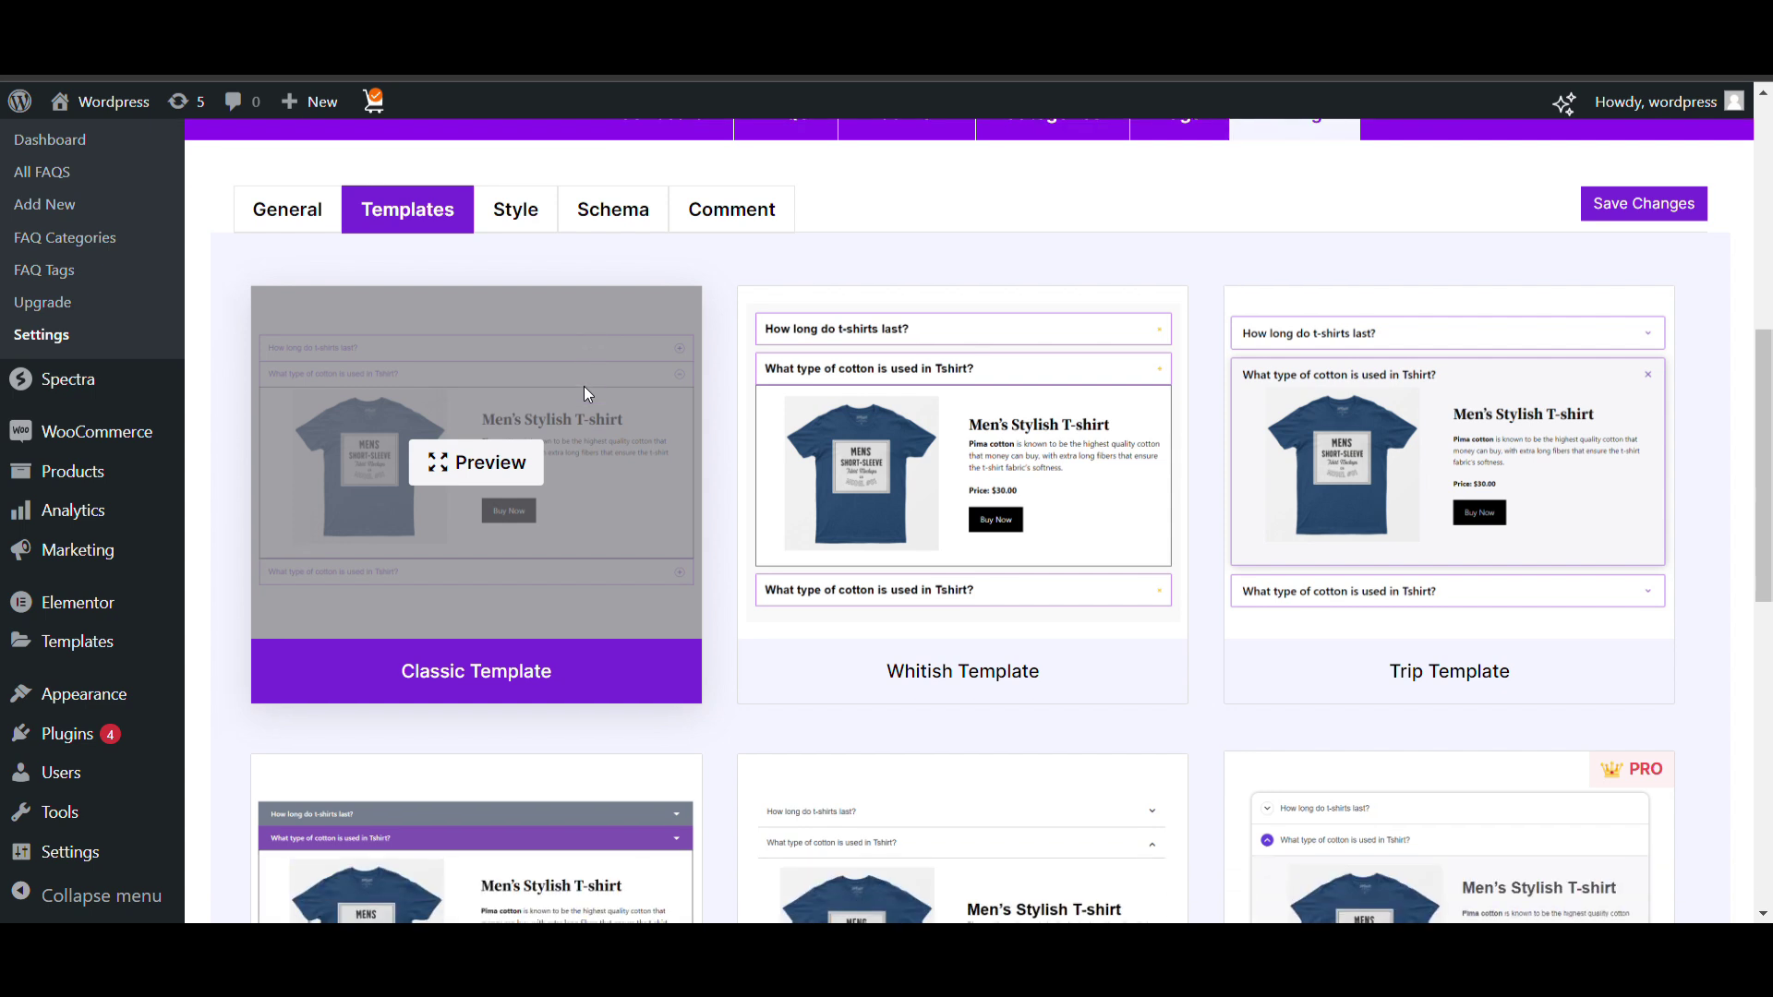
mouse_move(942, 409)
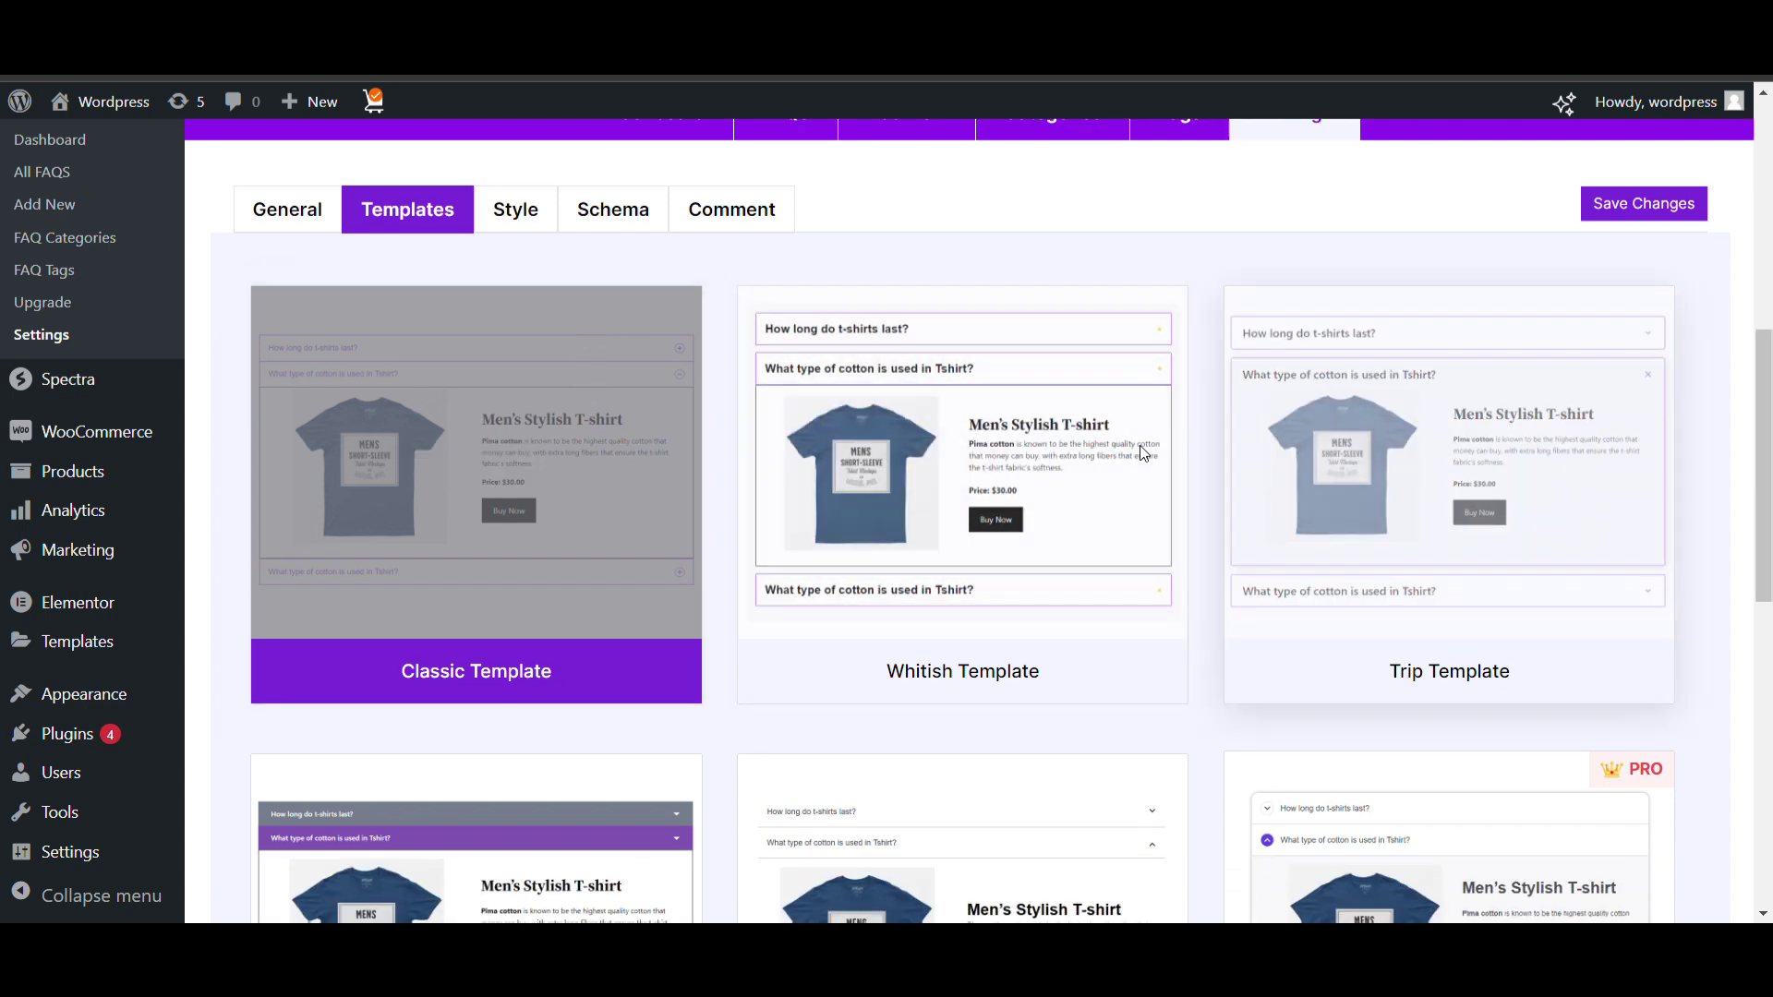
scroll(1081, 496, down, 1)
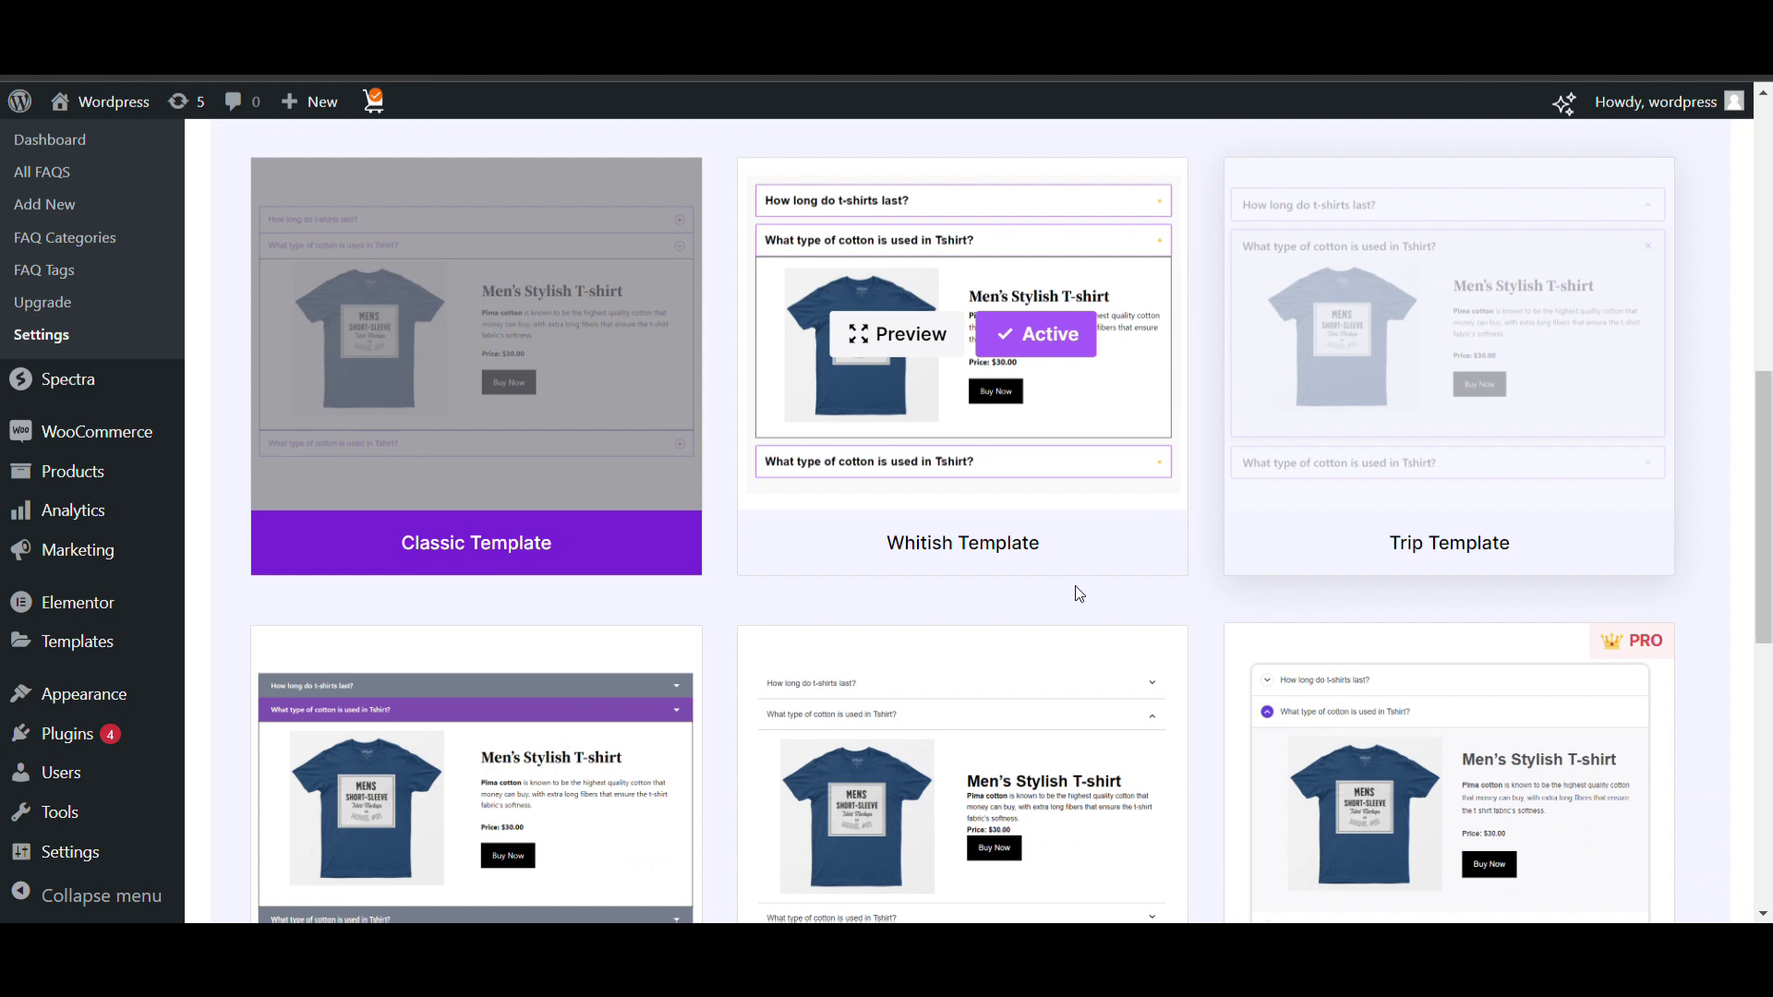
scroll(1053, 610, down, 2)
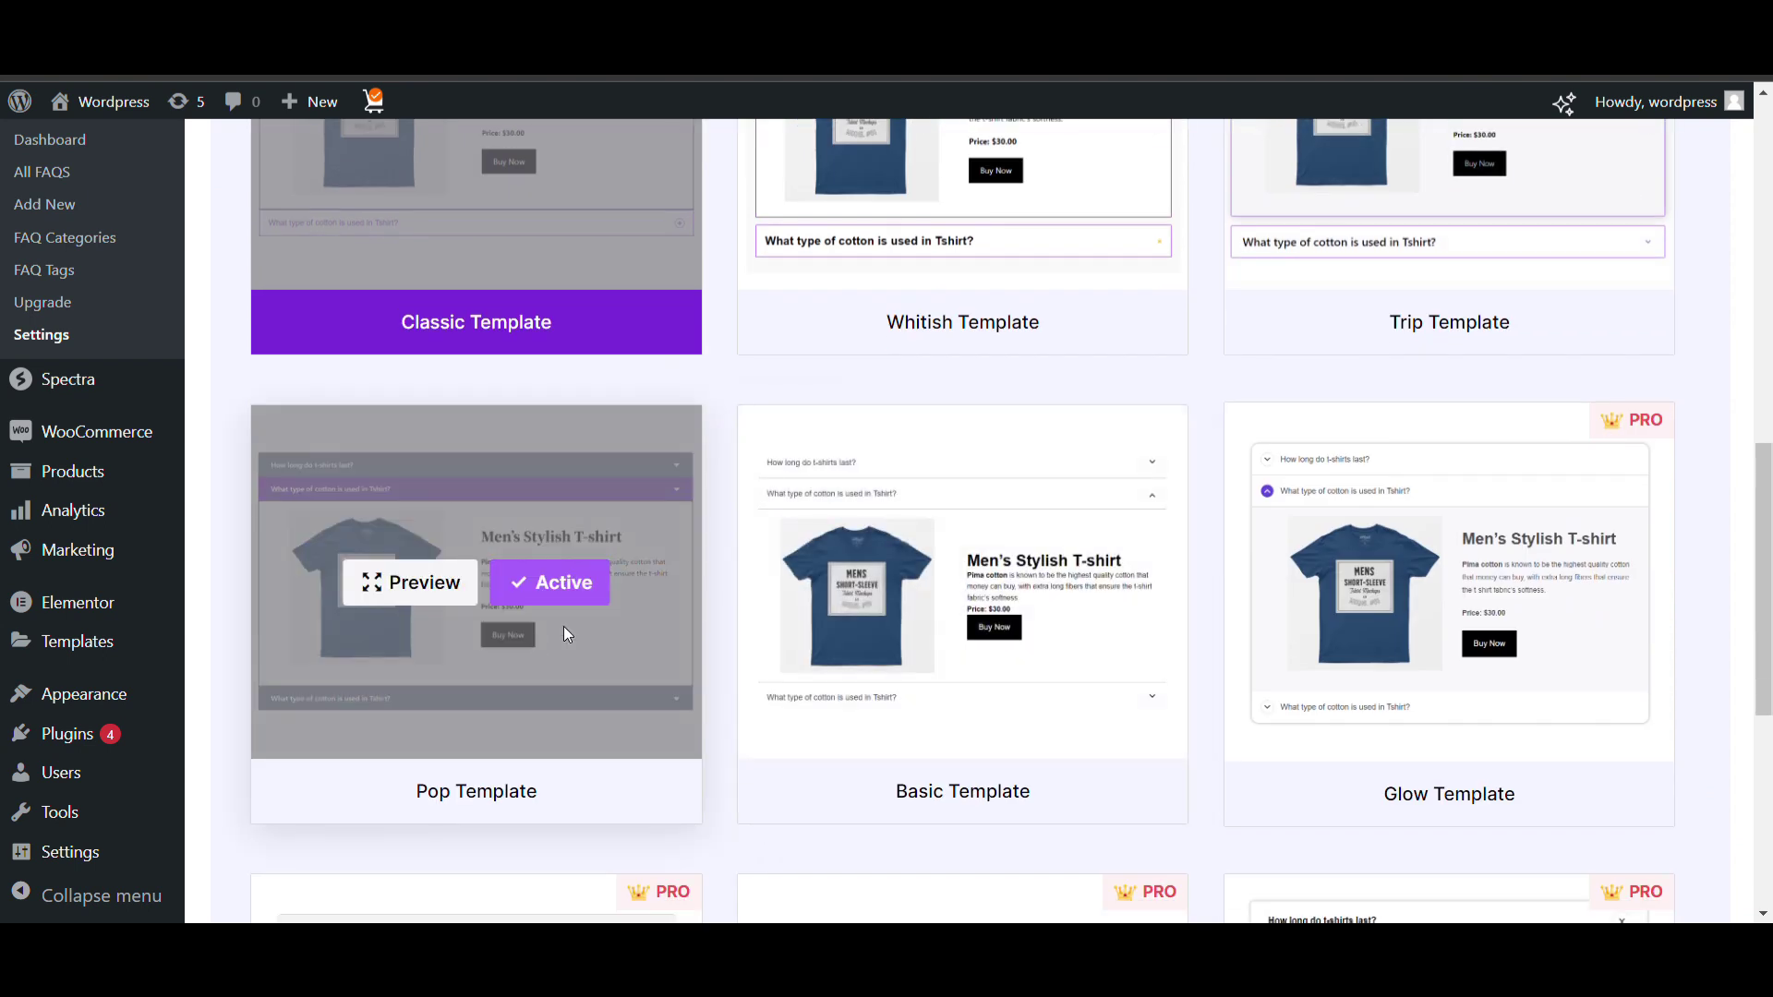
scroll(985, 583, down, 1)
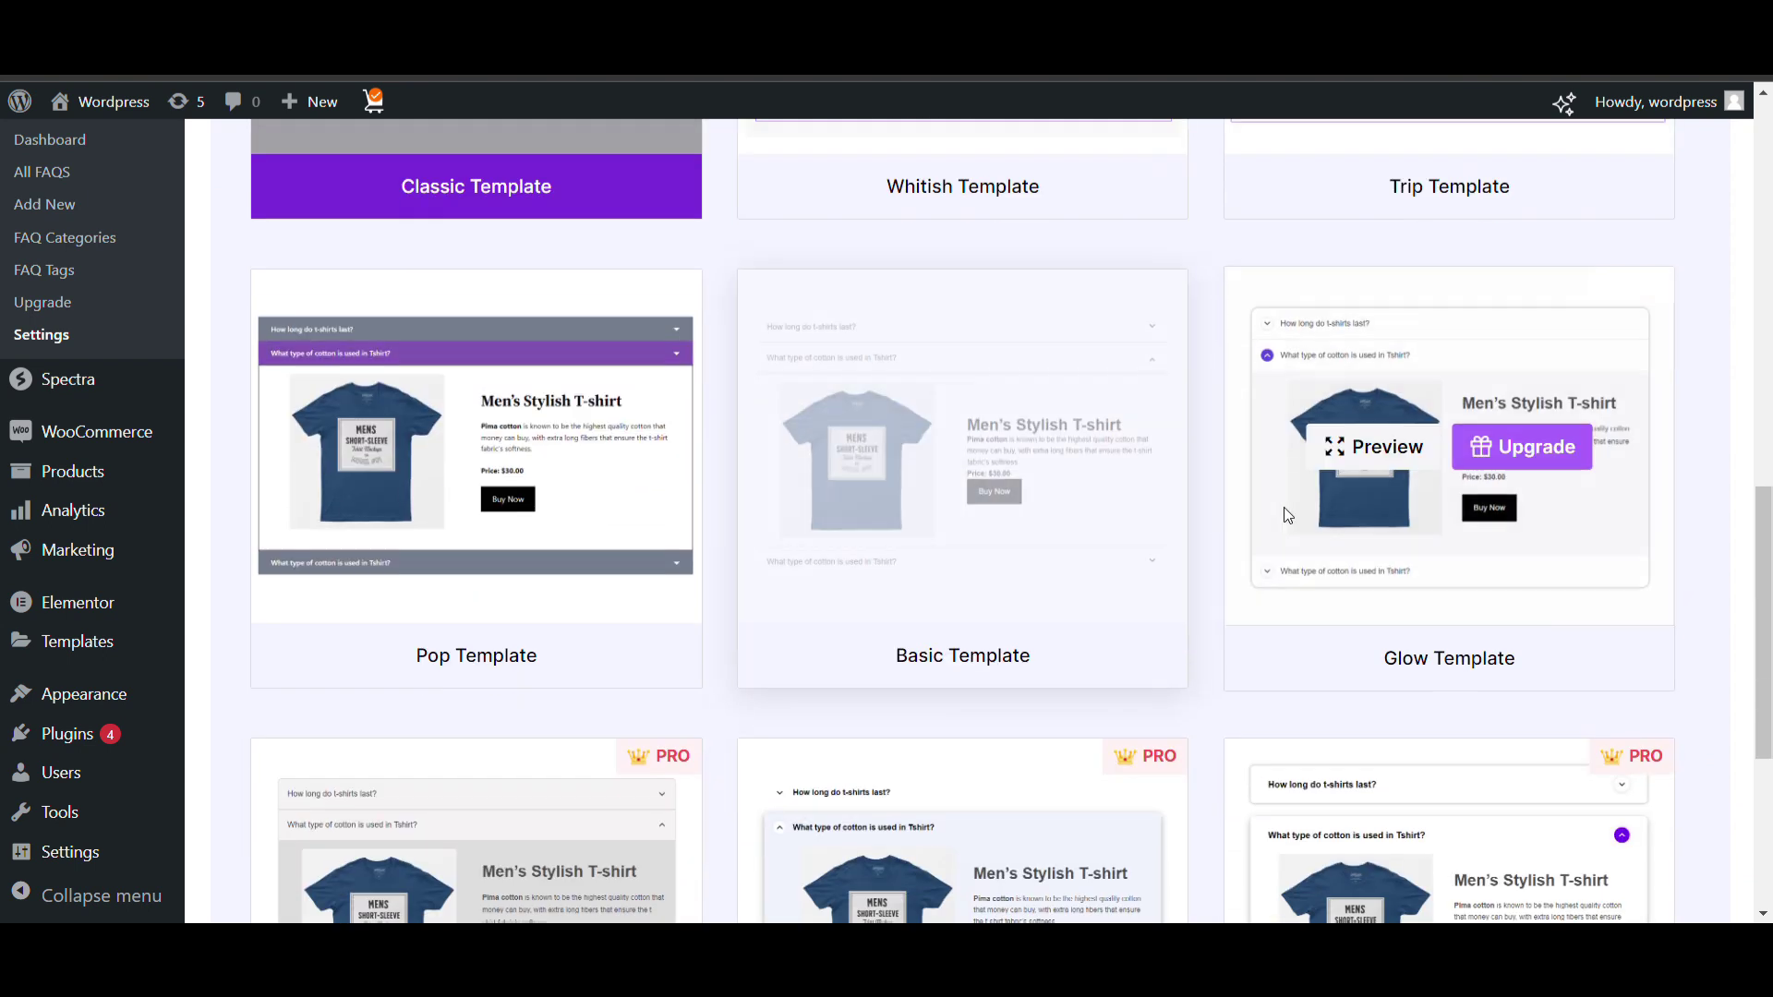
scroll(1029, 489, up, 2)
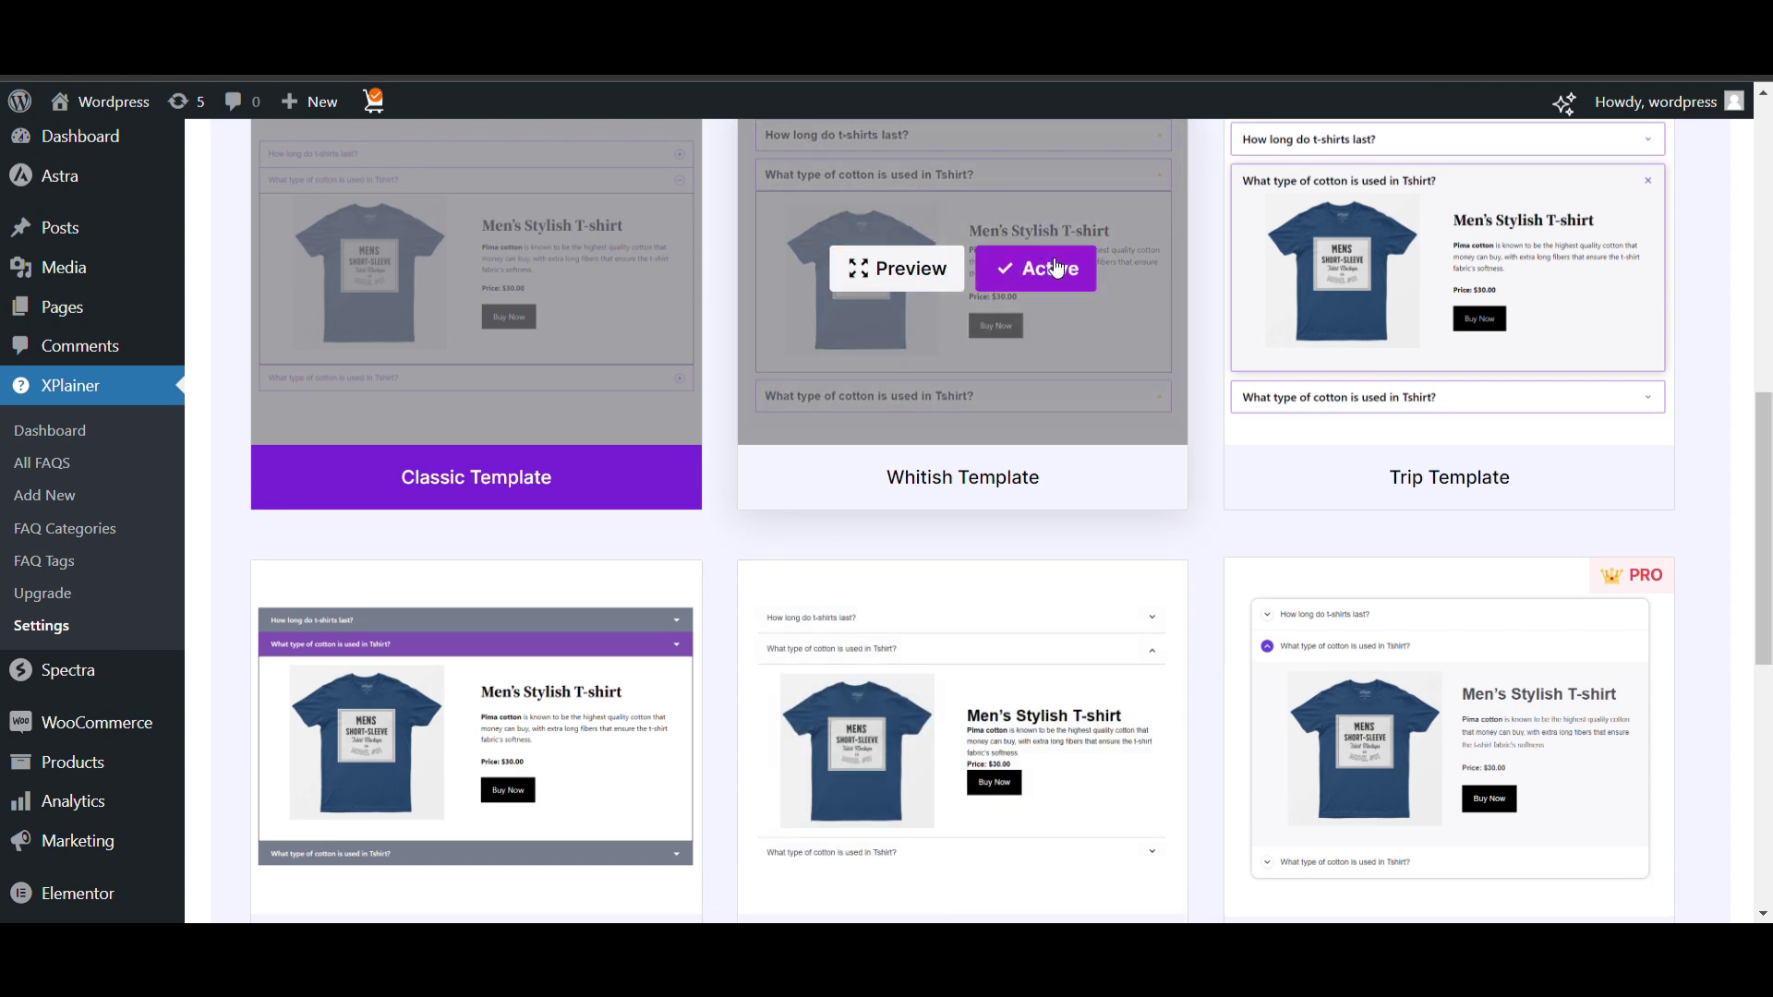
click(1051, 266)
Step: Save the XPlainer settings with Whitish as the active template
scroll(885, 589, down, 3)
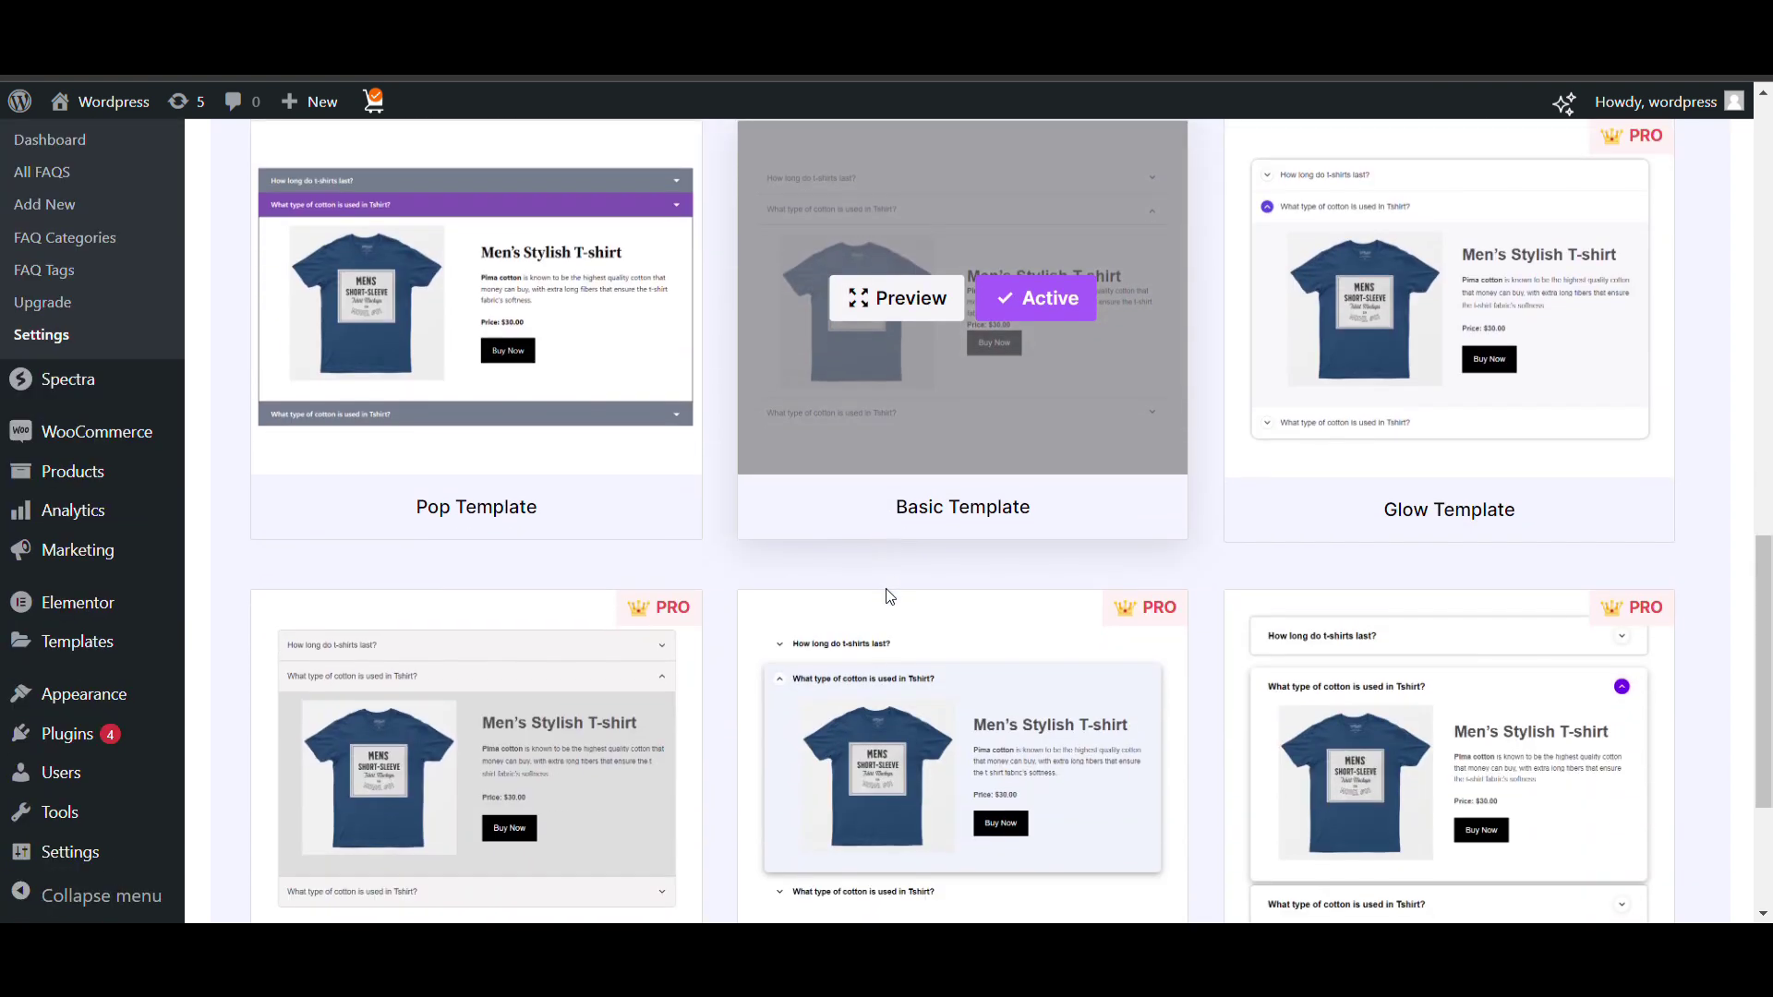
scroll(901, 582, up, 6)
click(1644, 351)
mouse_move(1499, 528)
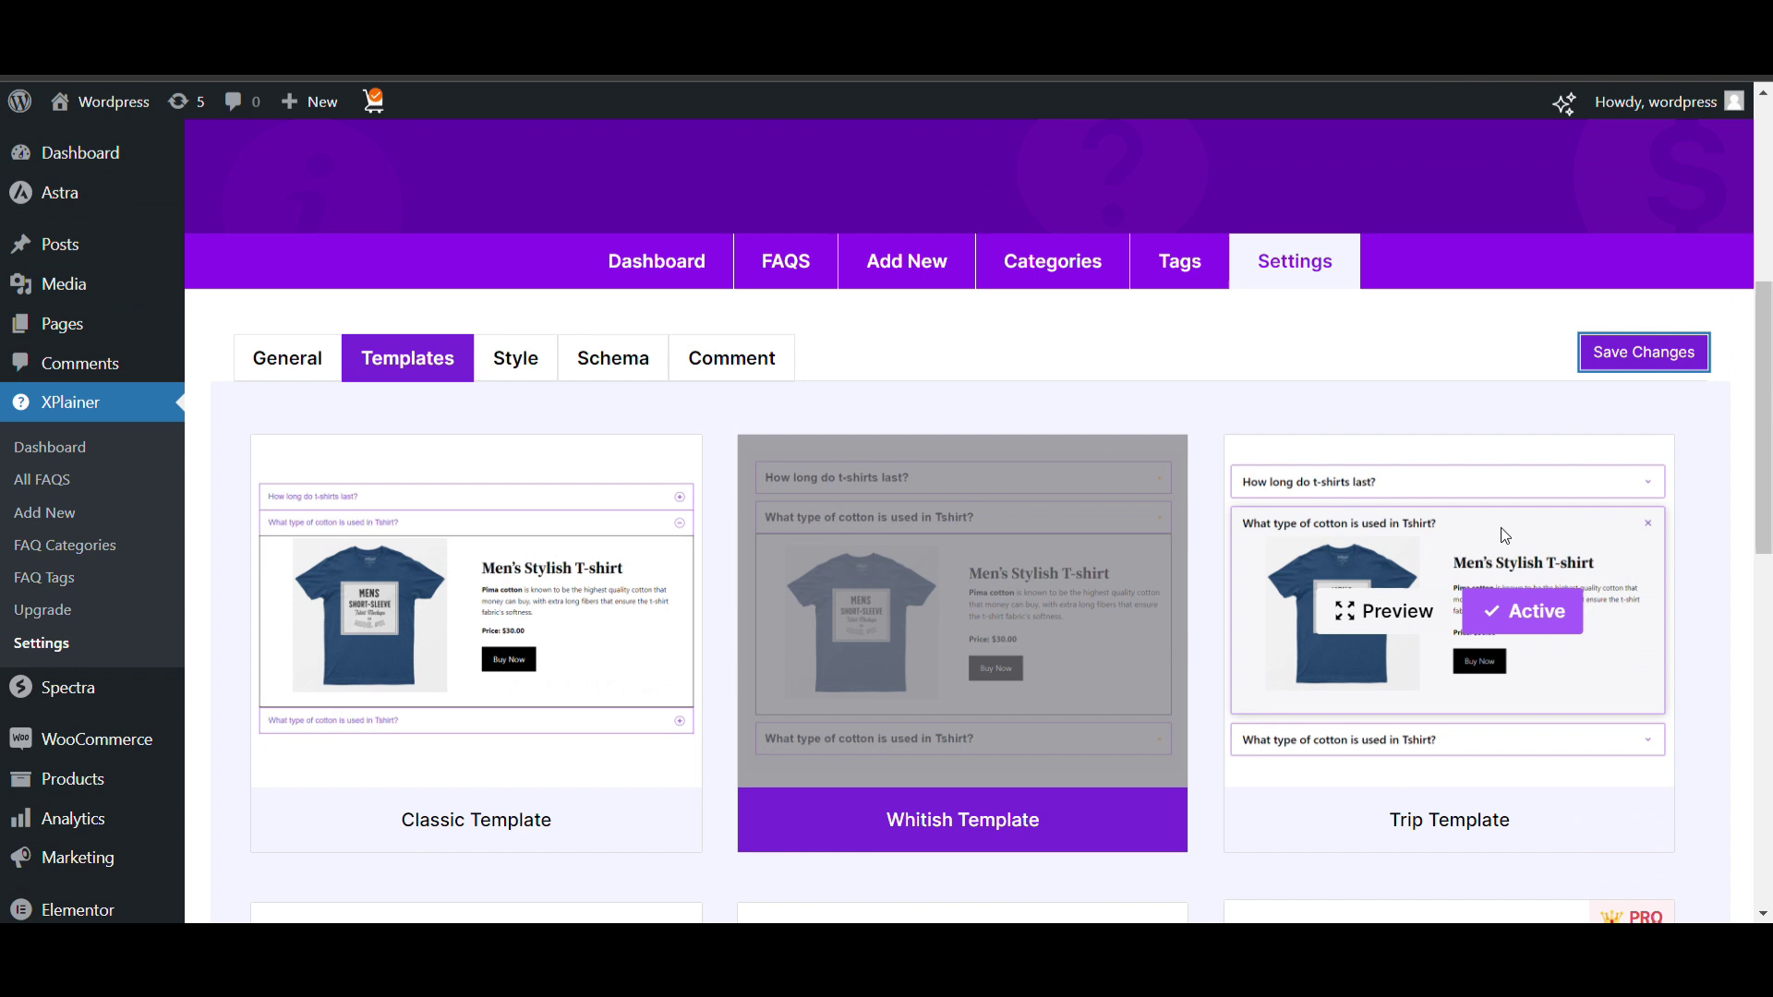
scroll(1328, 607, down, 7)
scroll(1328, 607, up, 11)
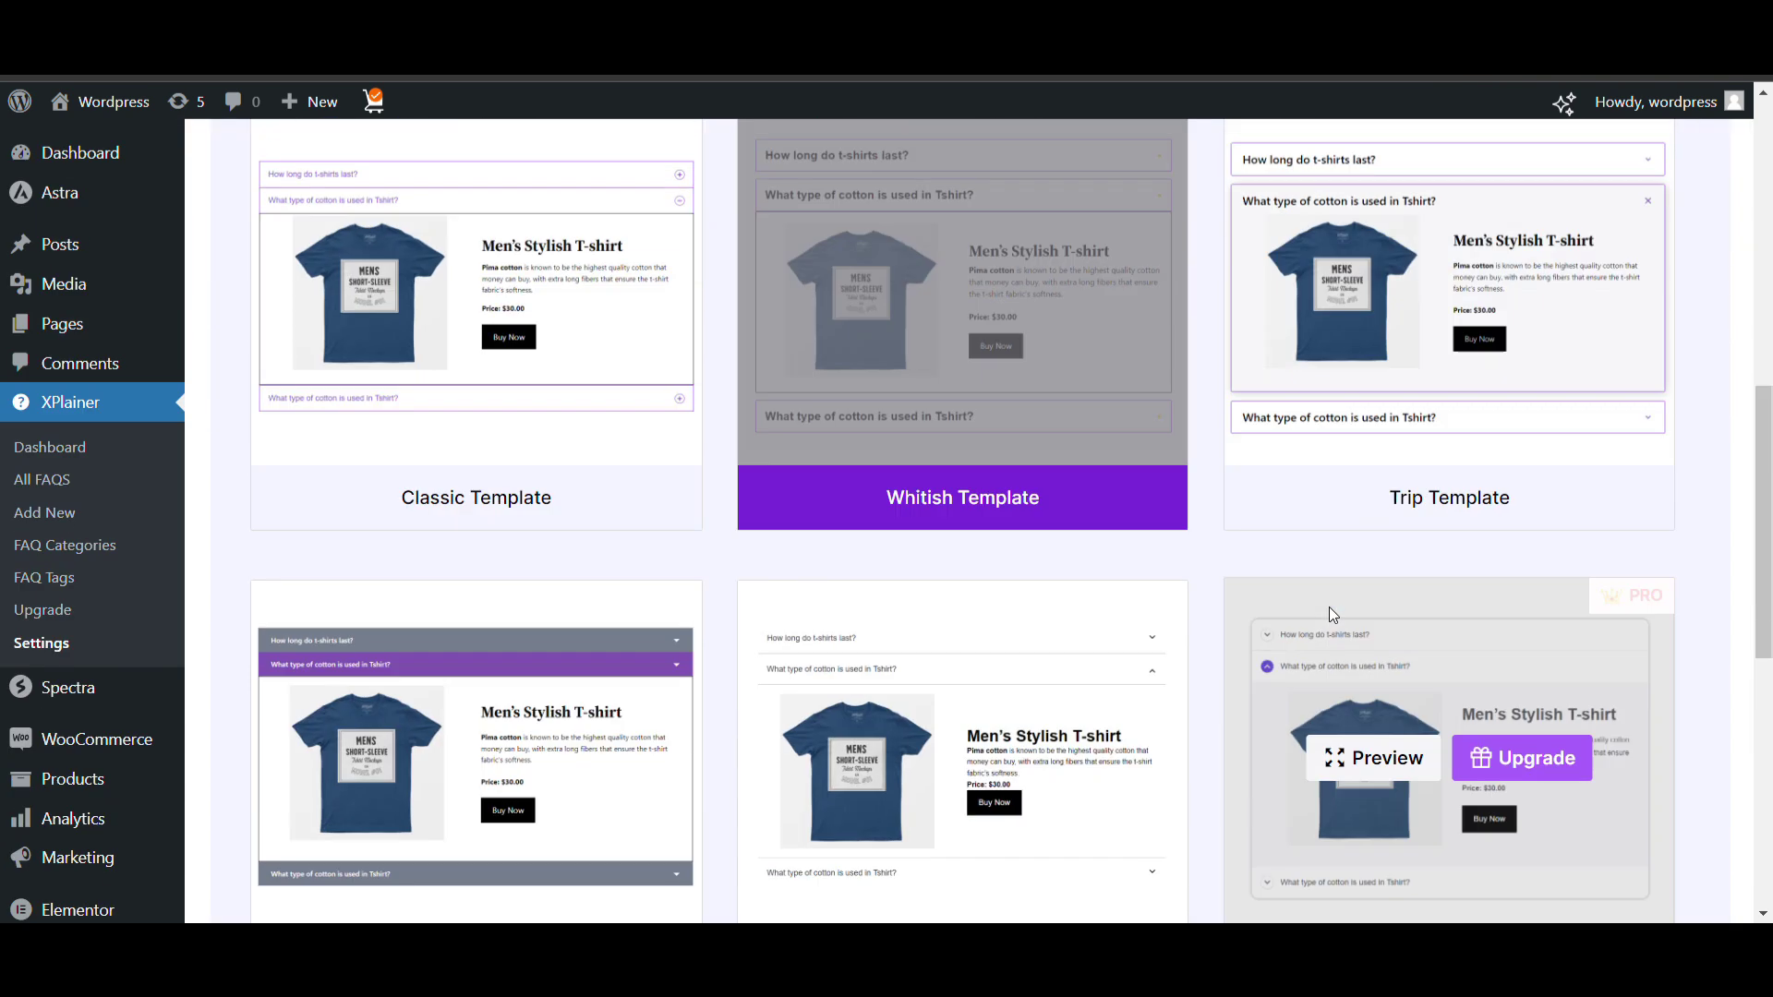
scroll(1291, 558, down, 2)
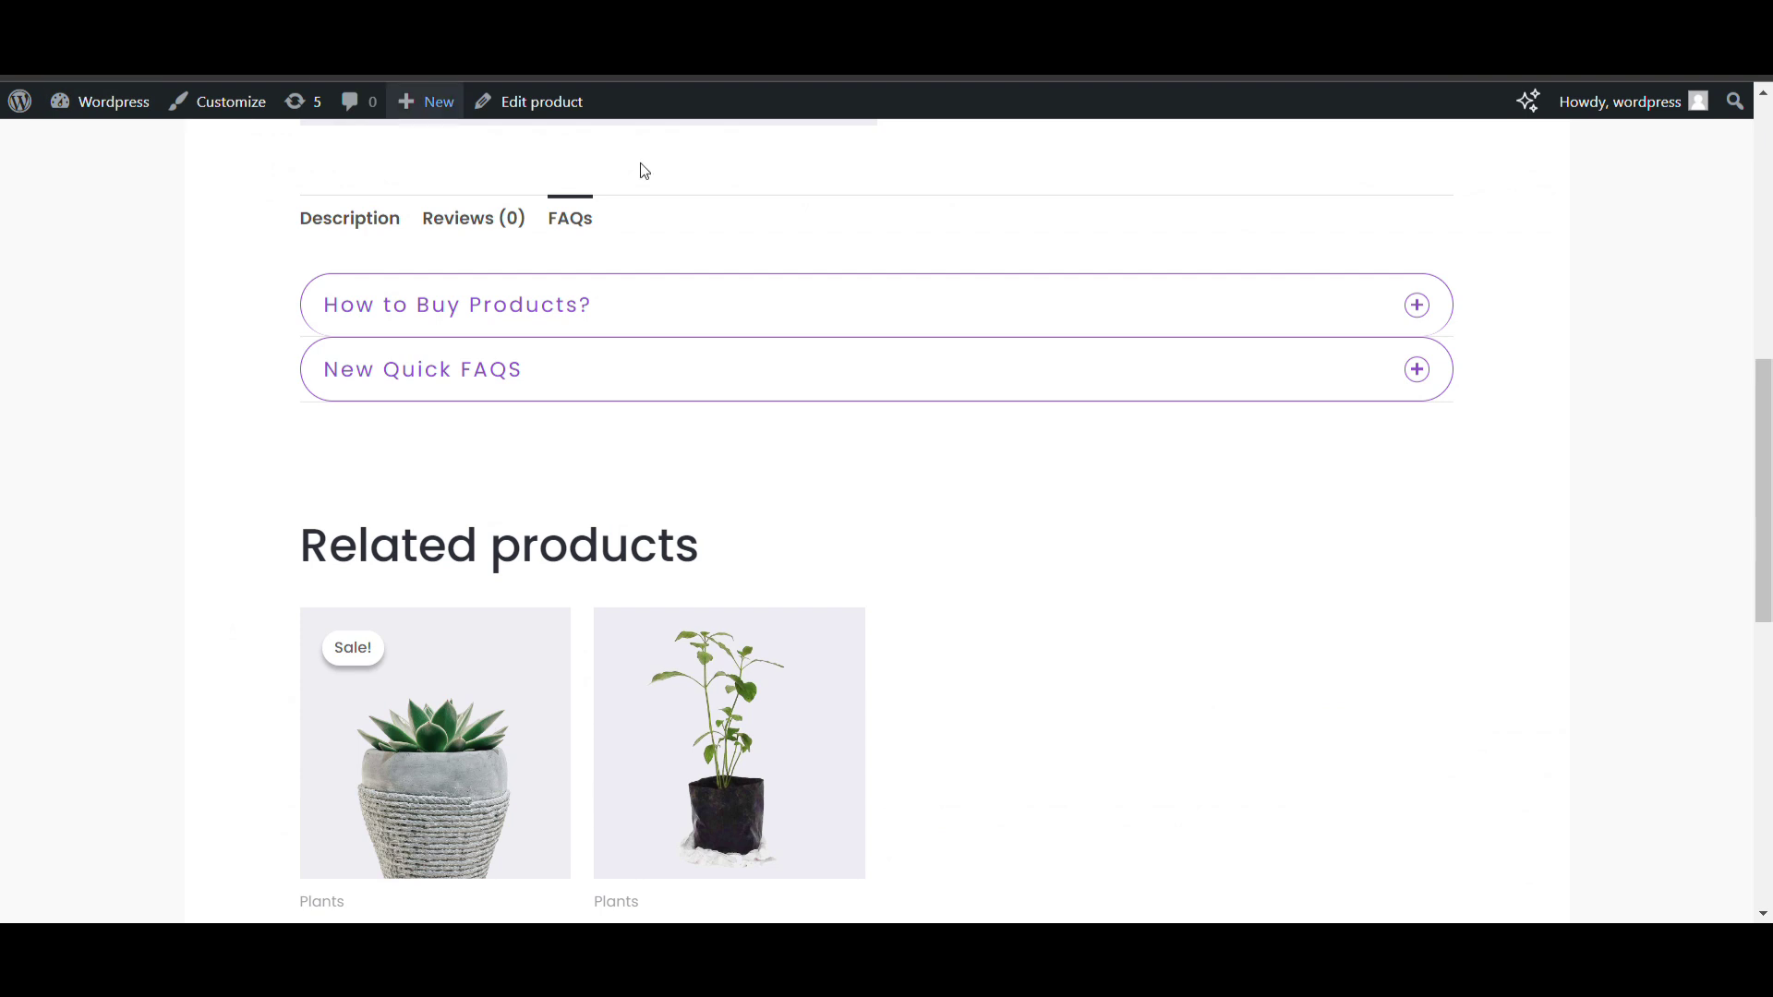
Step: Reload the product page and toggle both Whitish-styled FAQ answers in the FAQs tab
key(F5)
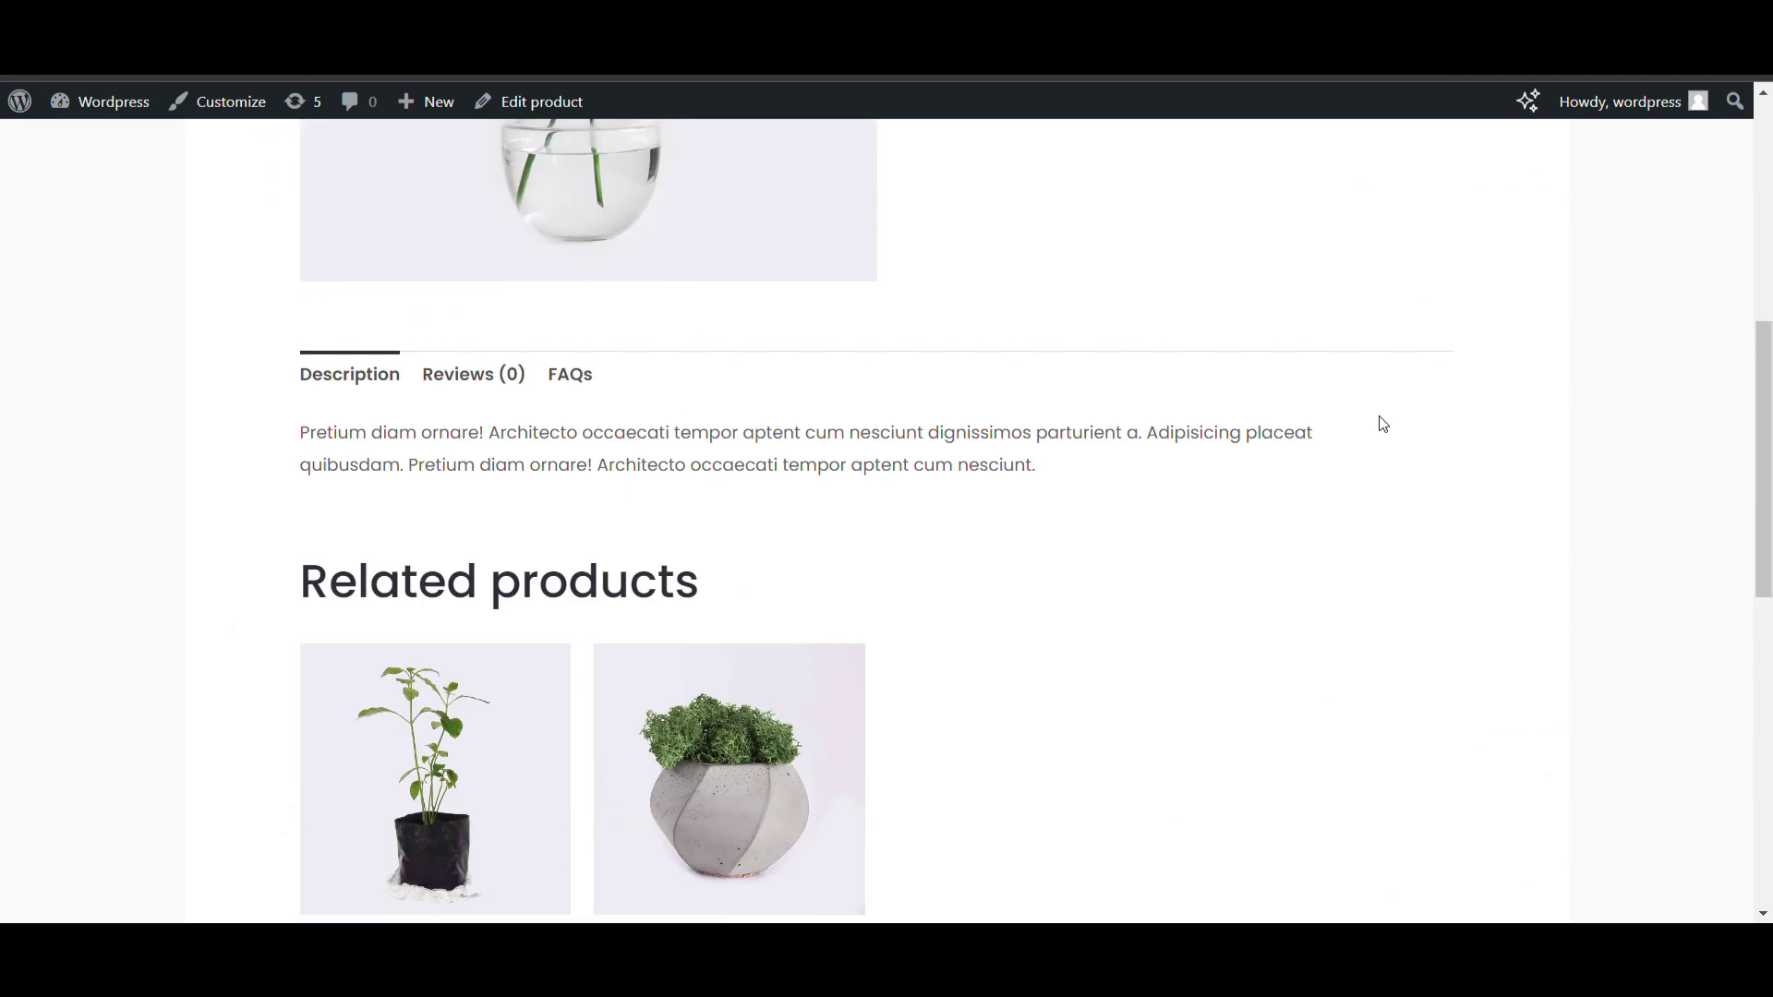
click(590, 387)
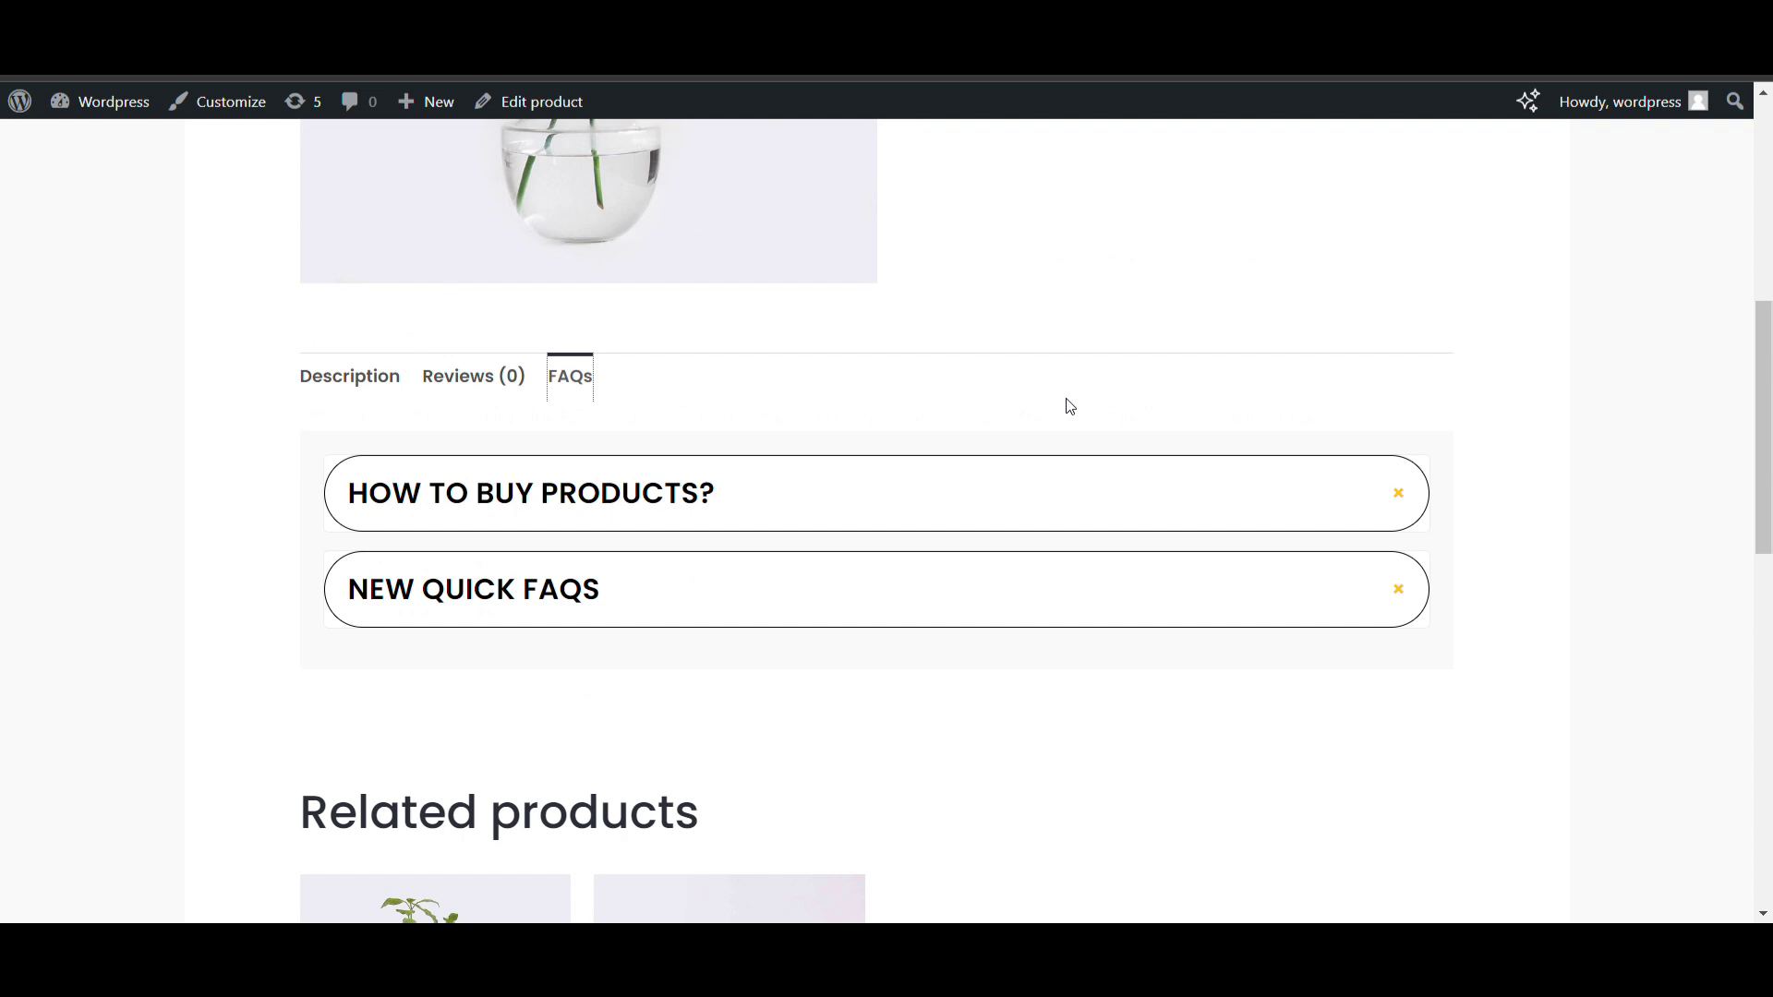
click(1401, 498)
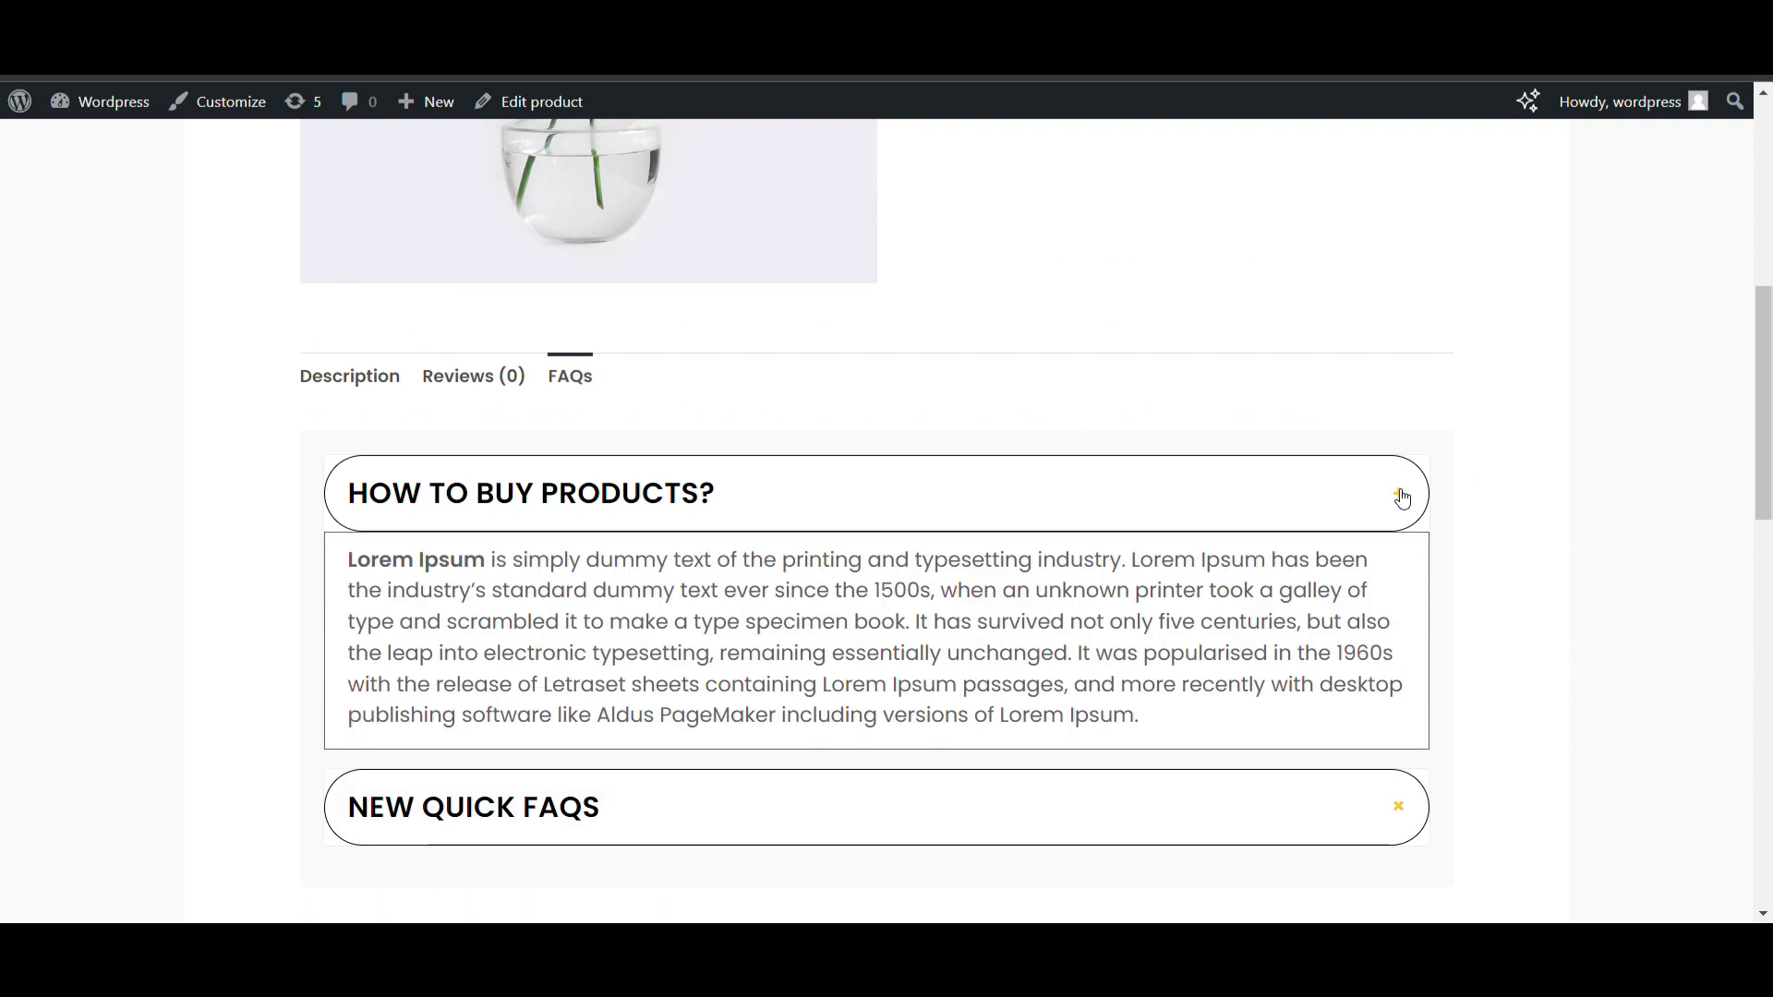
click(1401, 498)
click(1411, 601)
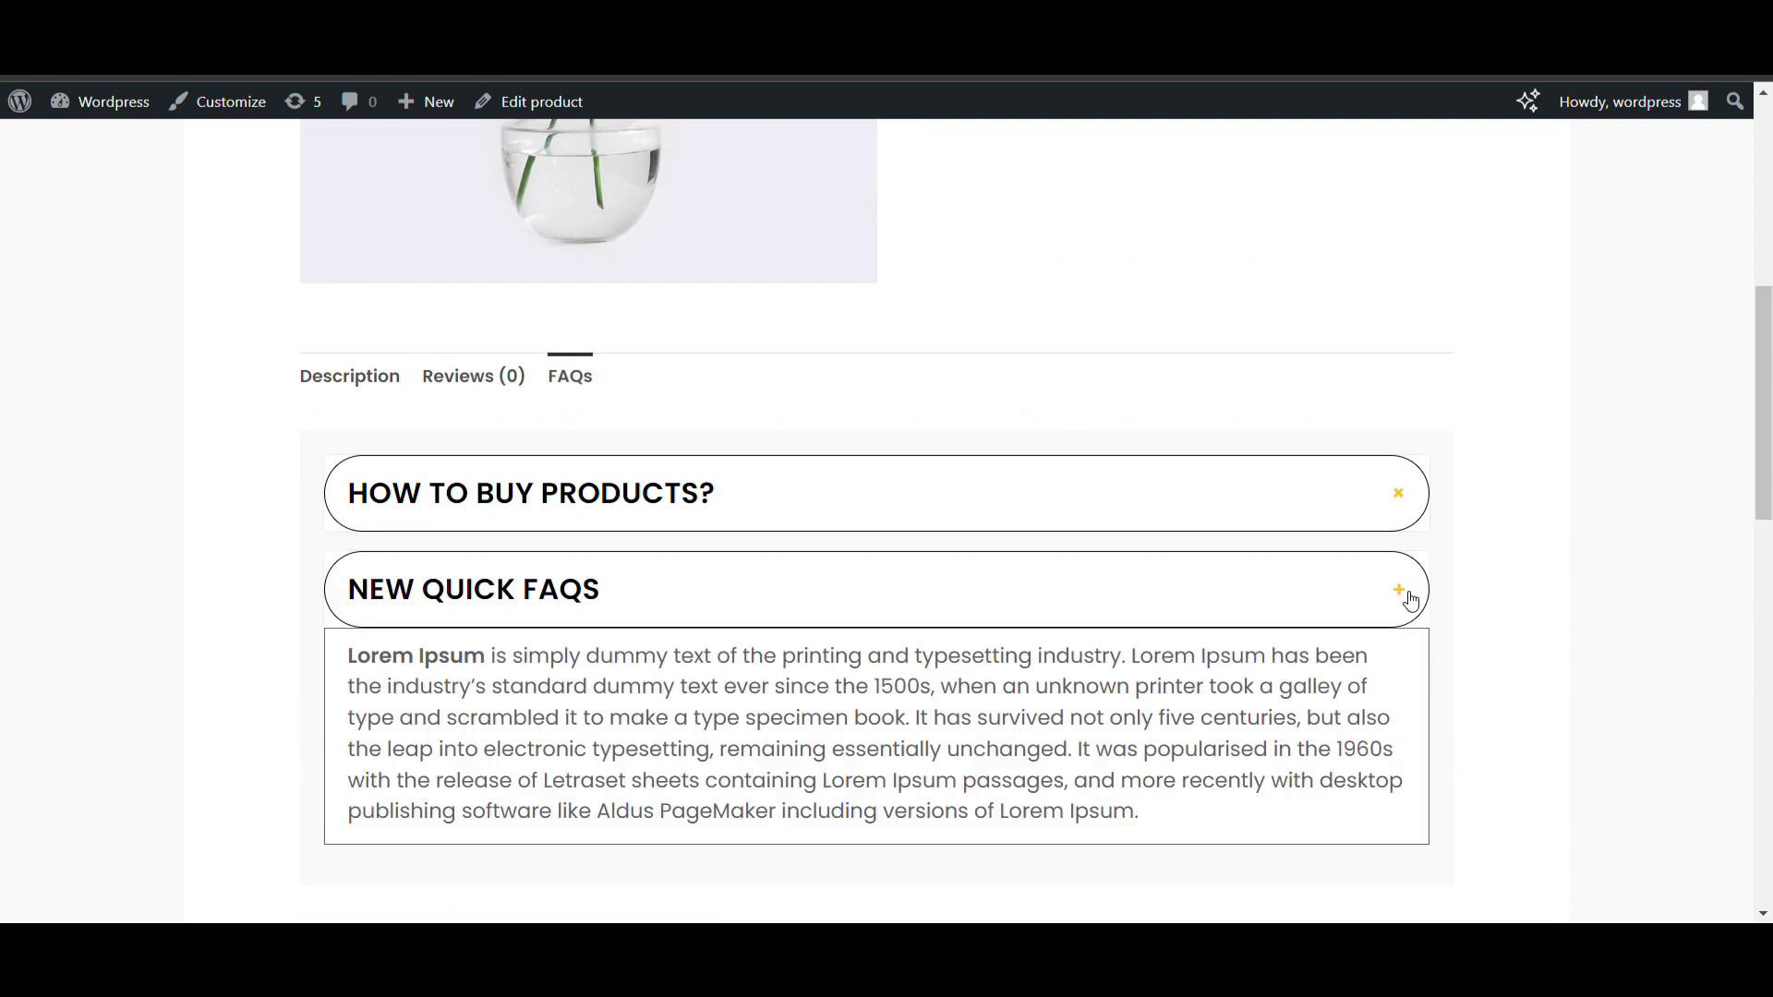
click(1411, 600)
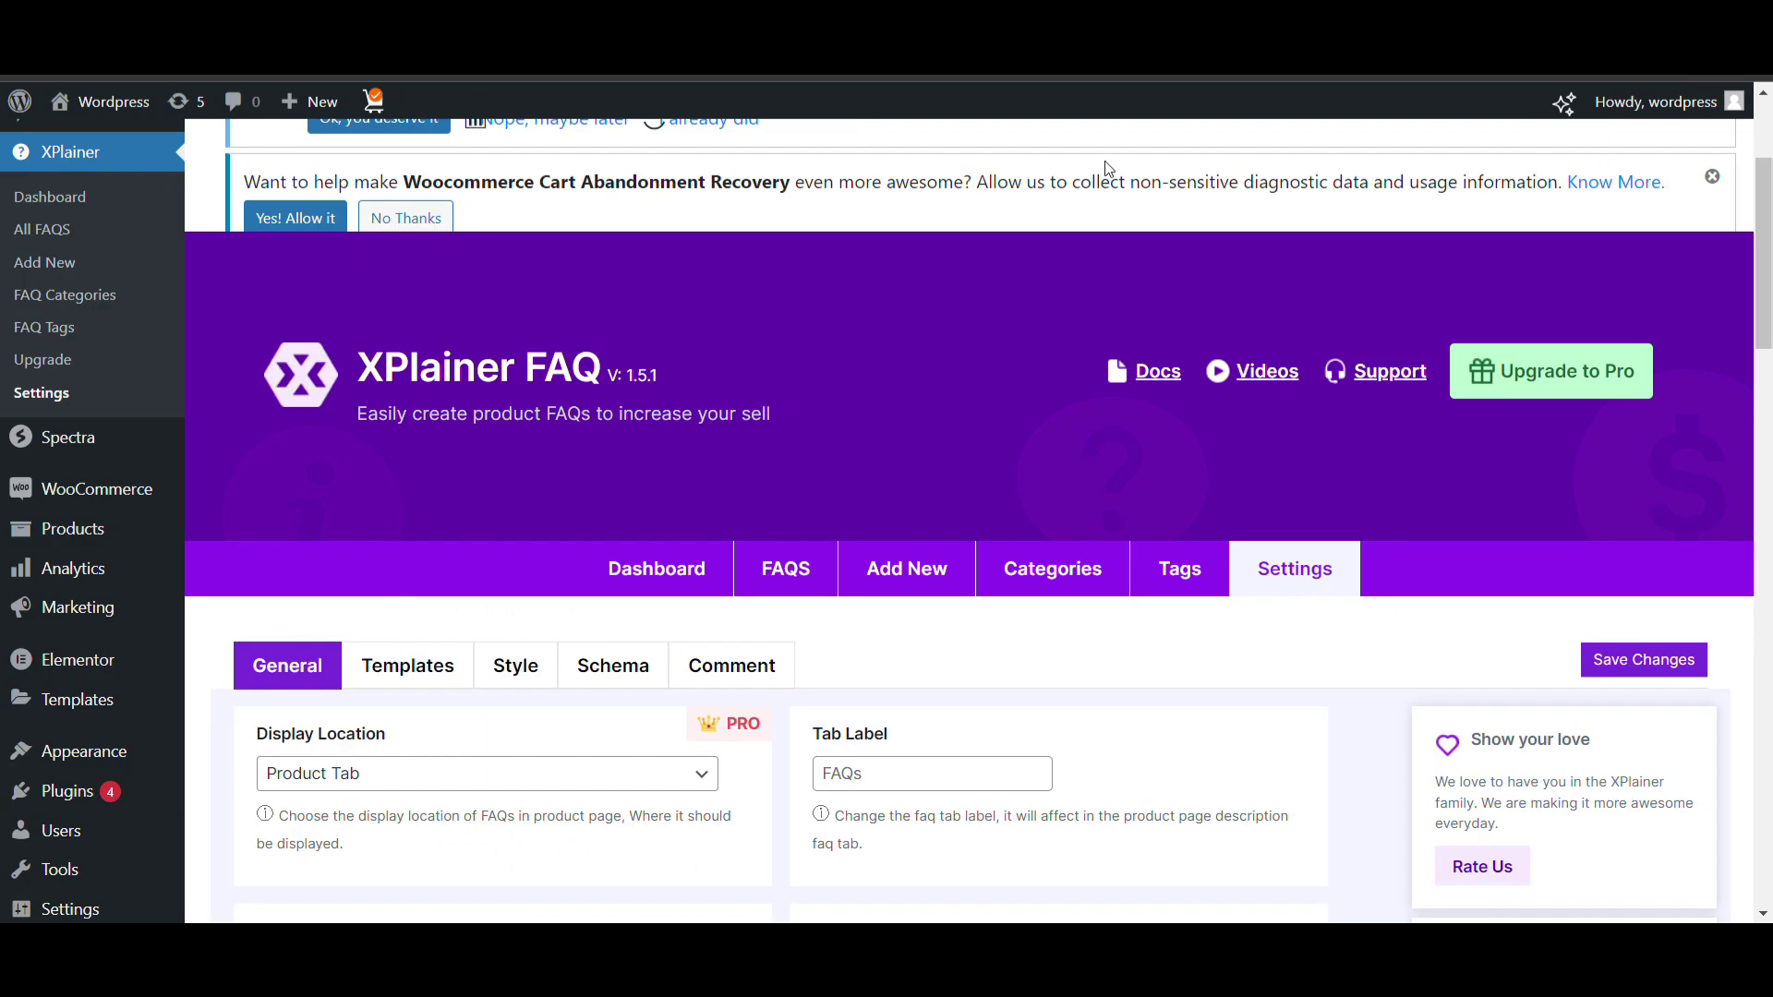
Step: Toggle HOW TO BUY PRODUCTS? again and leave NEW QUICK FAQS expanded
scroll(768, 720, down, 1)
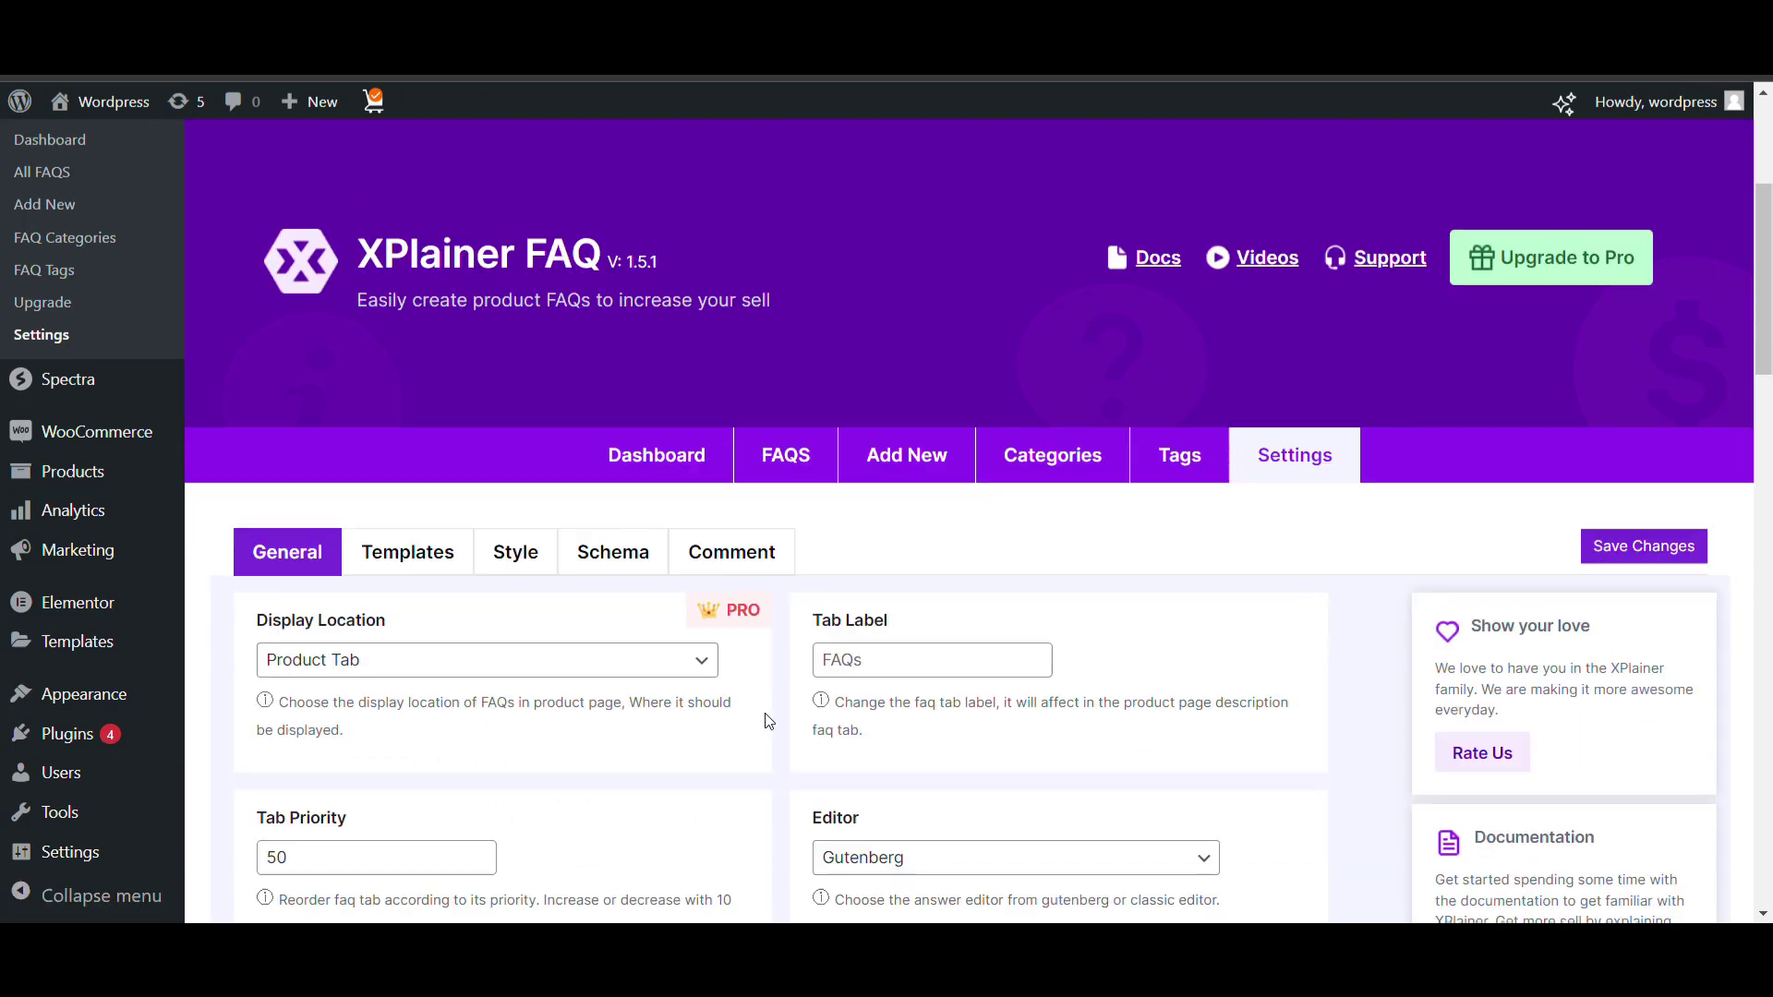
scroll(444, 739, down, 1)
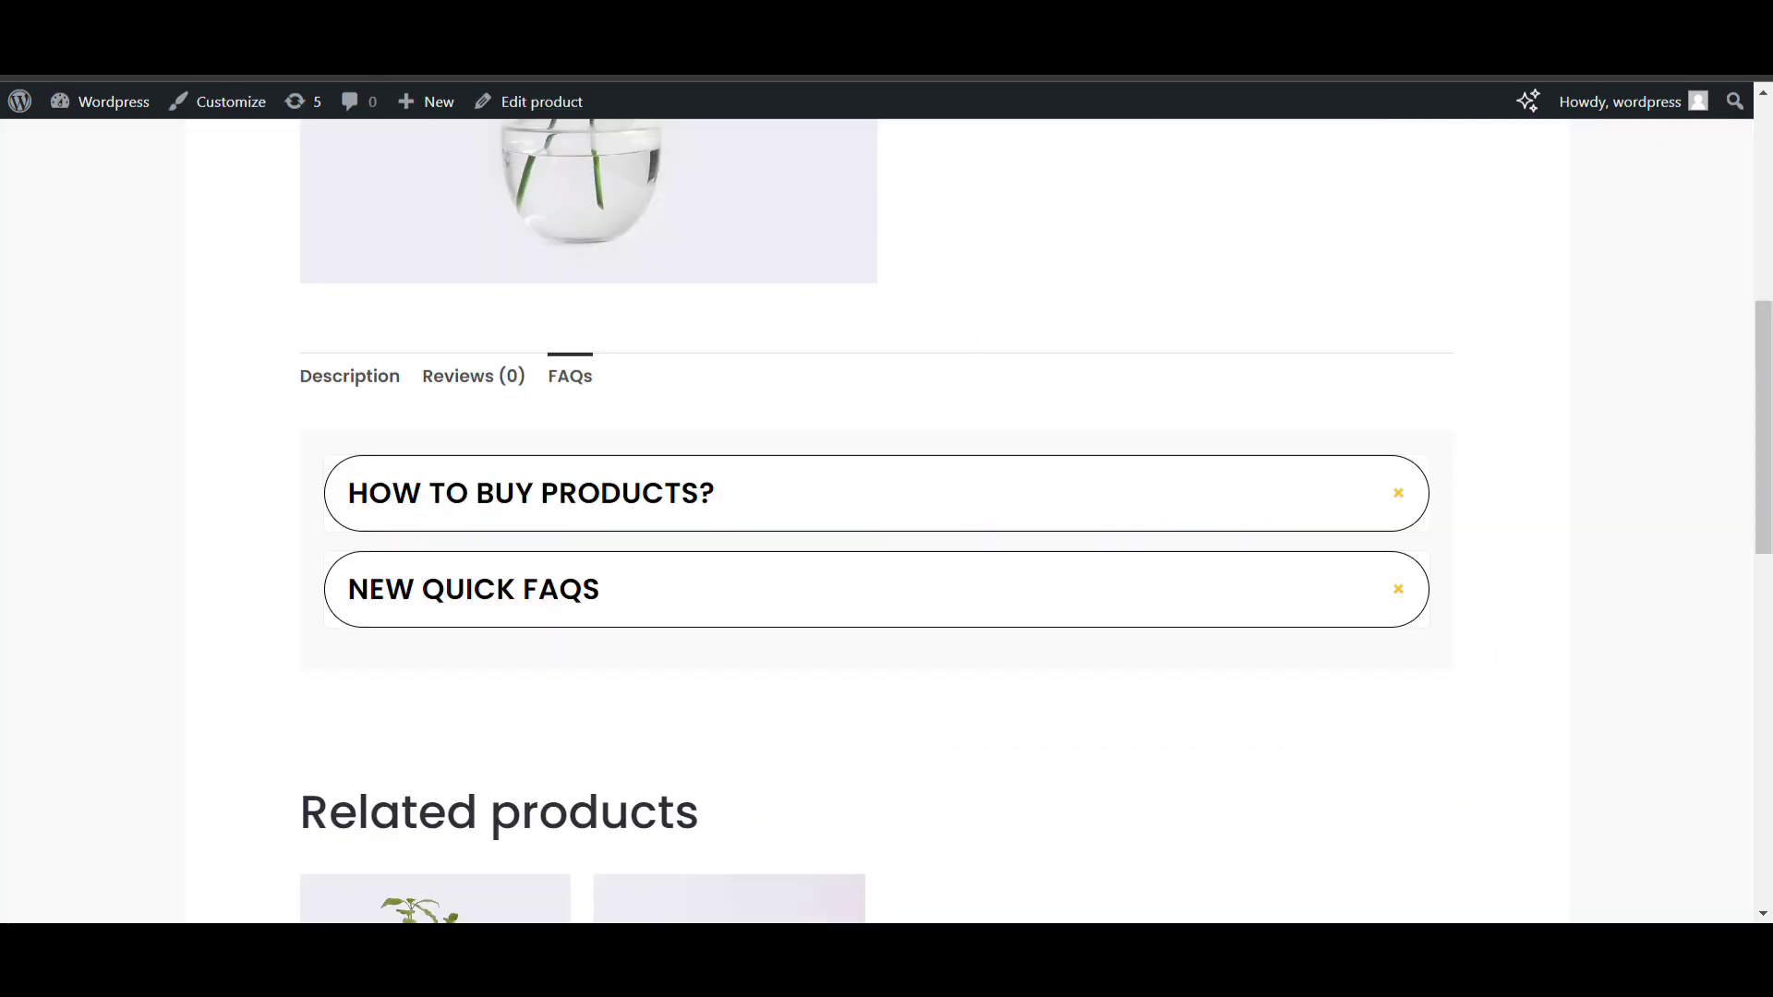
click(1181, 492)
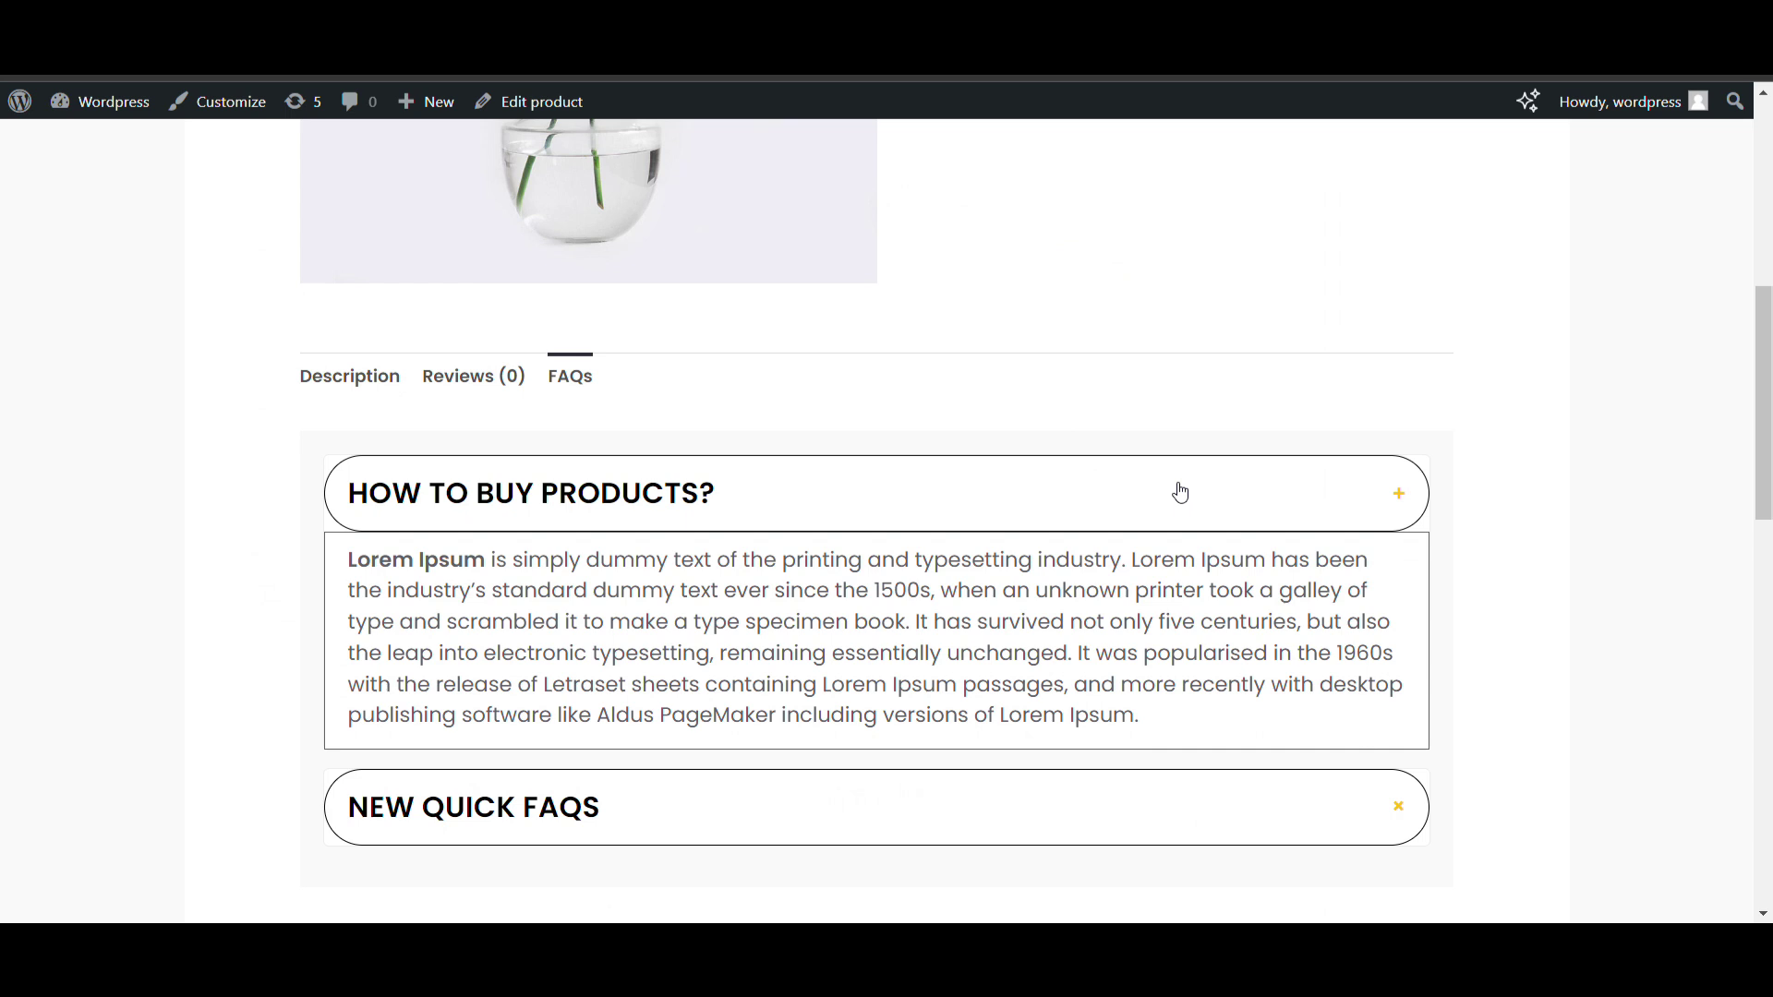
click(1181, 492)
scroll(1180, 492, down, 1)
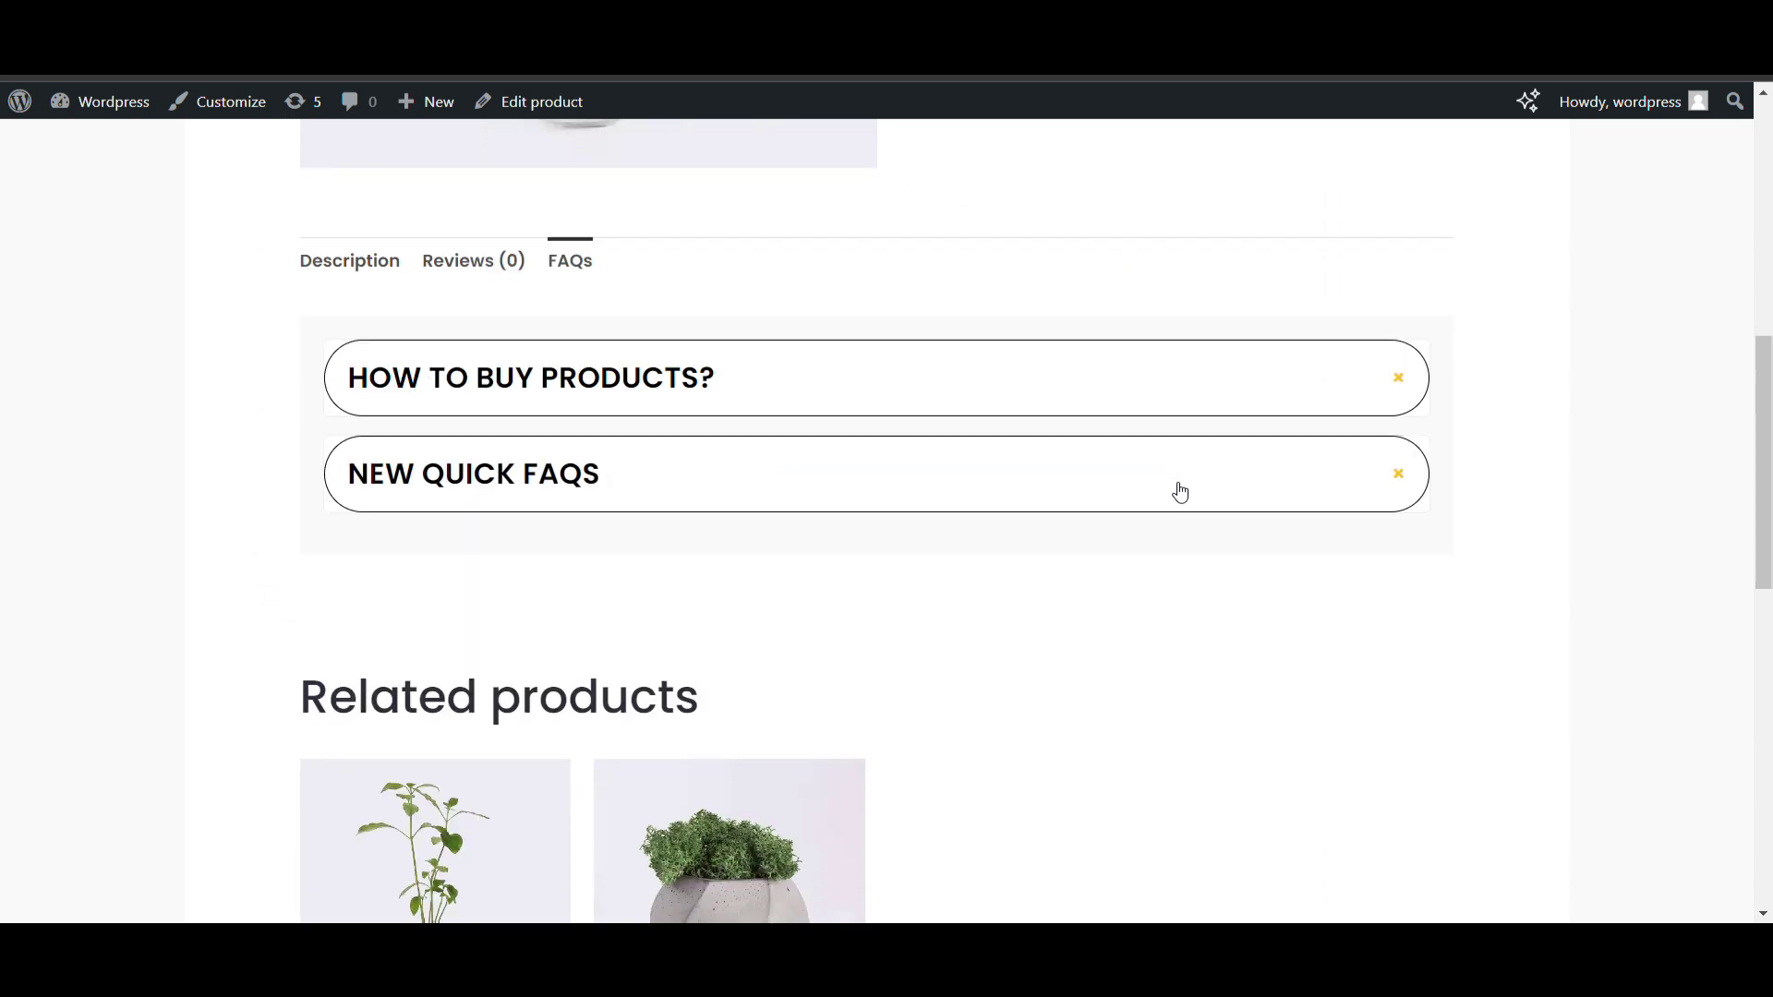
click(1344, 495)
scroll(1343, 497, up, 1)
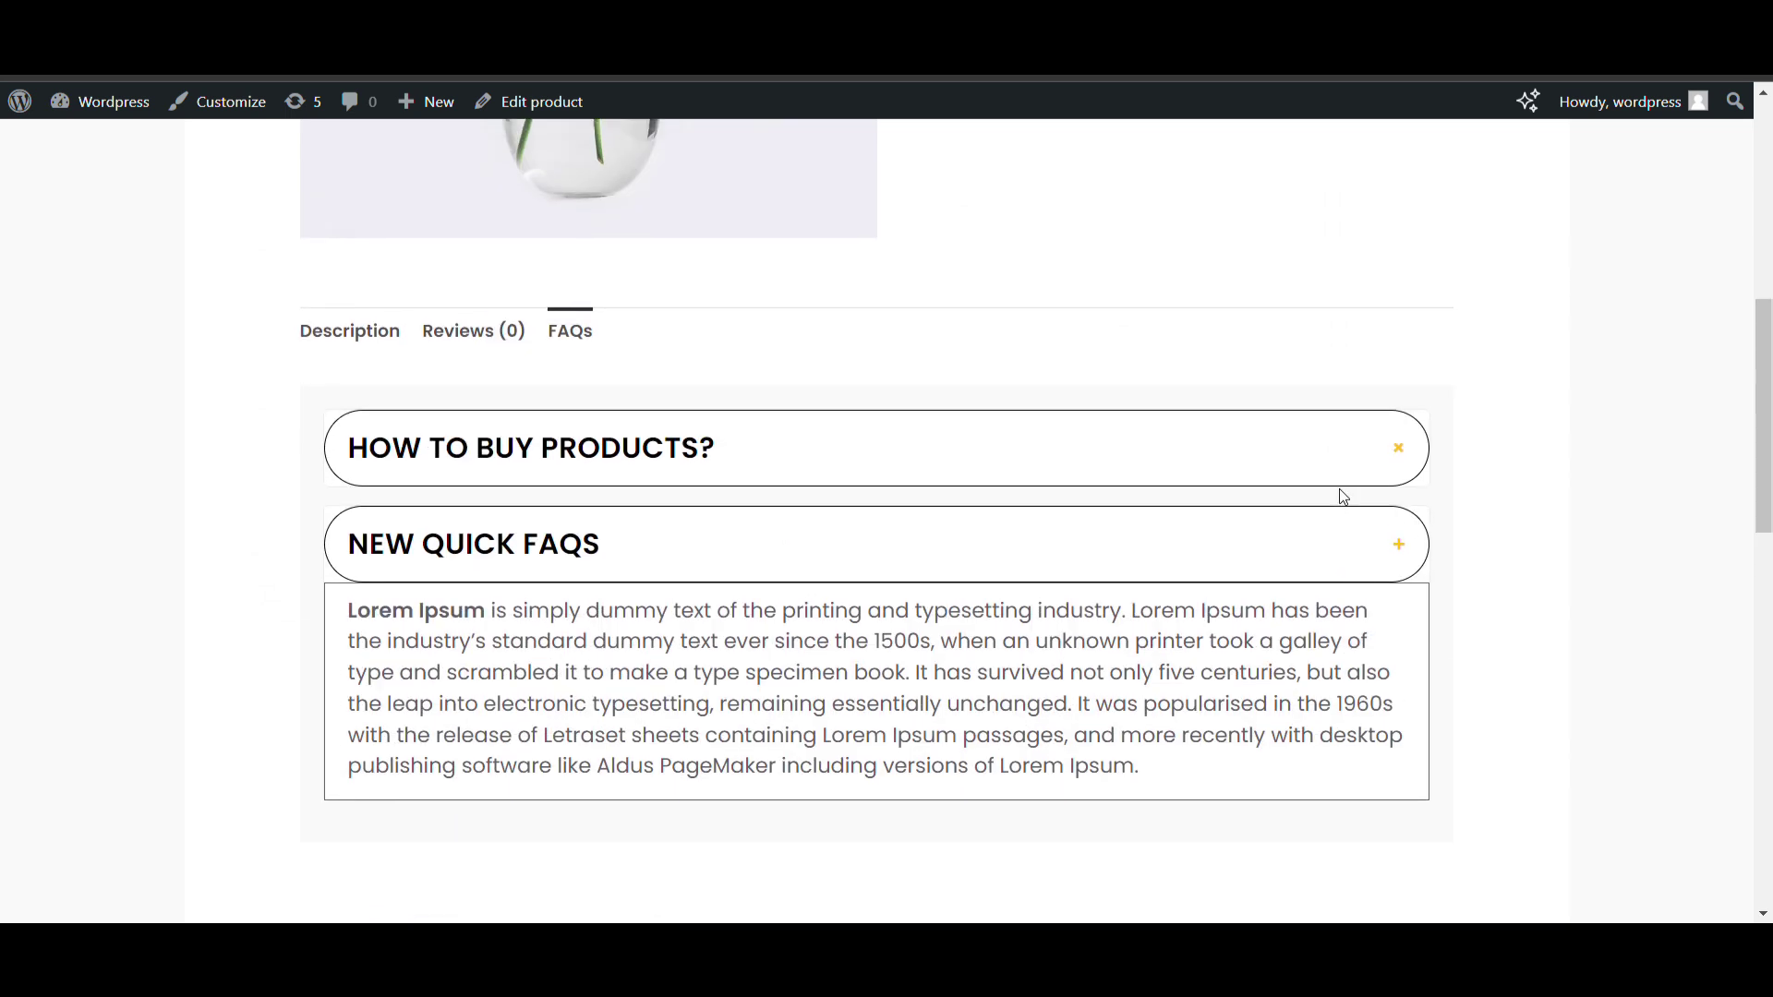